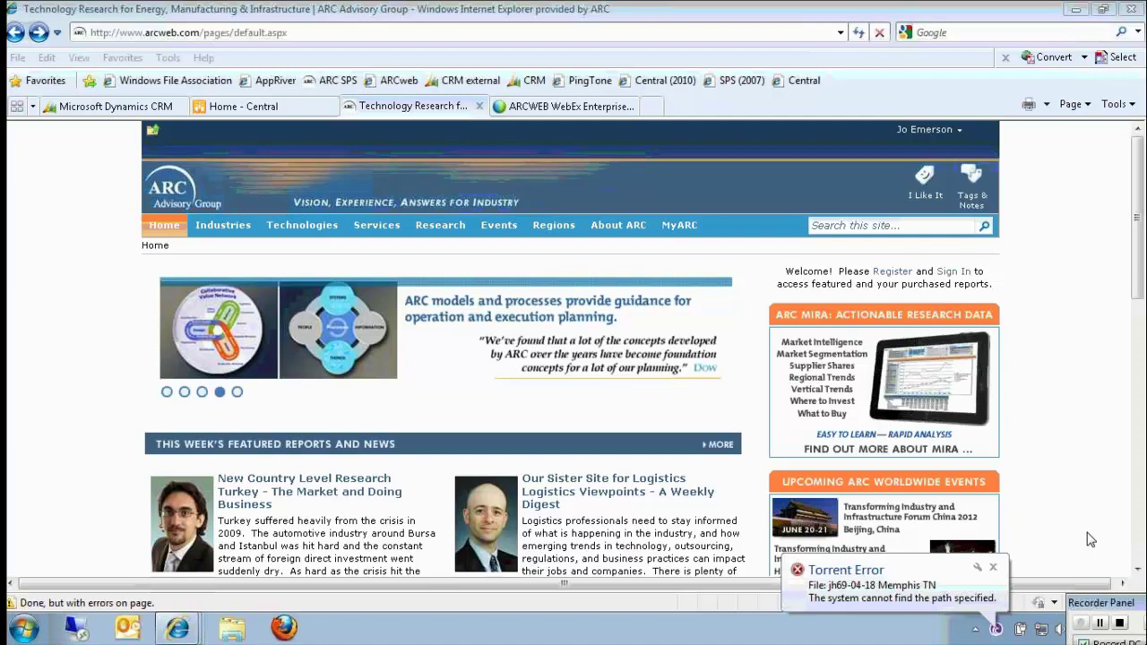
# On arcweb.com, go to MyARC > MIRA to open the MIRA page.
pyautogui.click(833, 143)
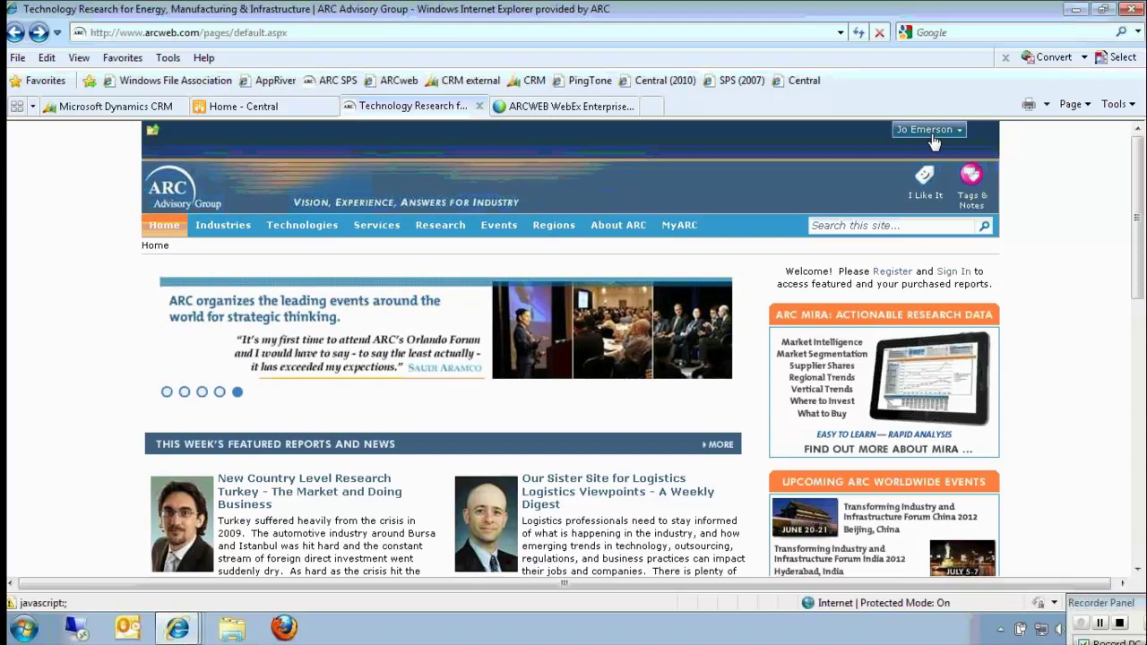
pyautogui.moveTo(678, 228)
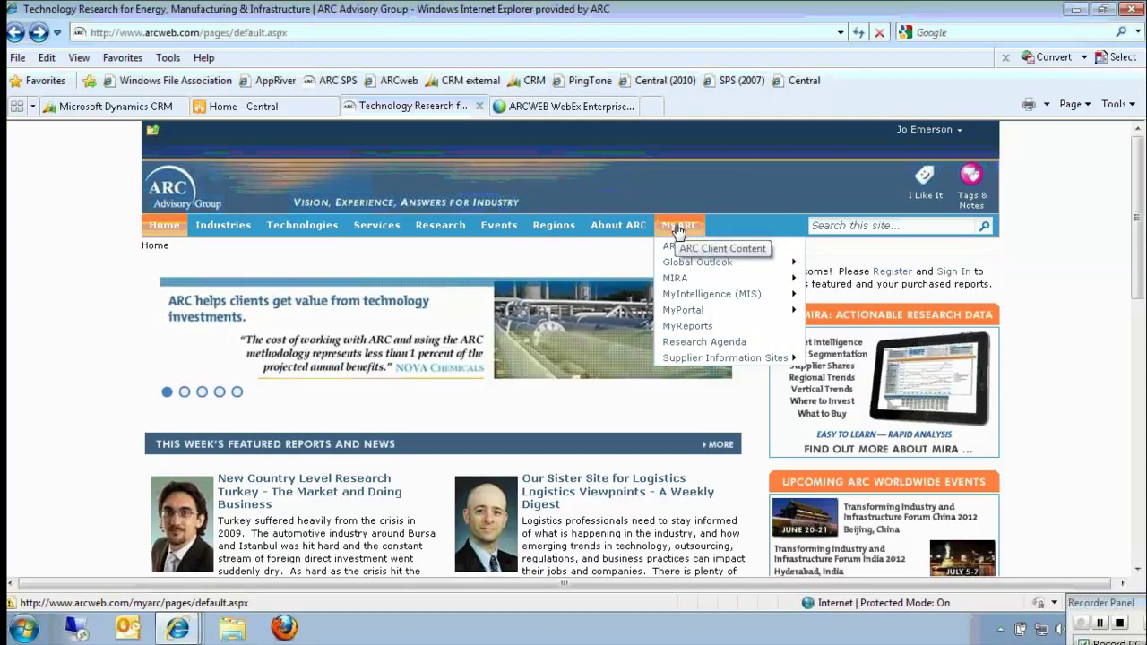
pyautogui.moveTo(679, 281)
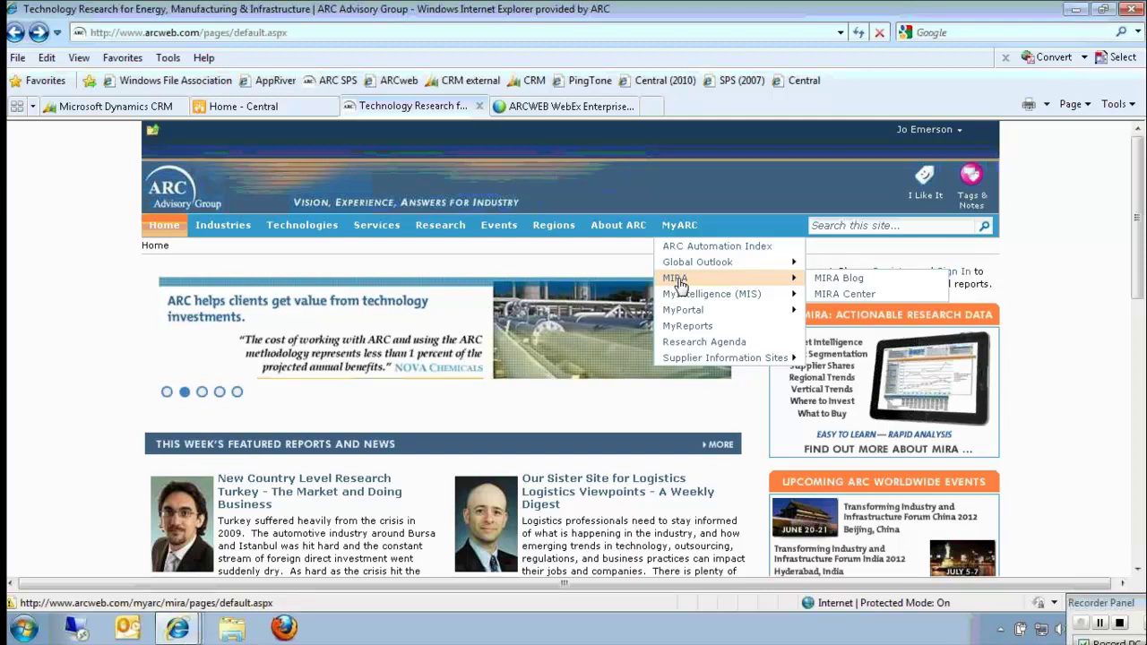
pyautogui.click(679, 280)
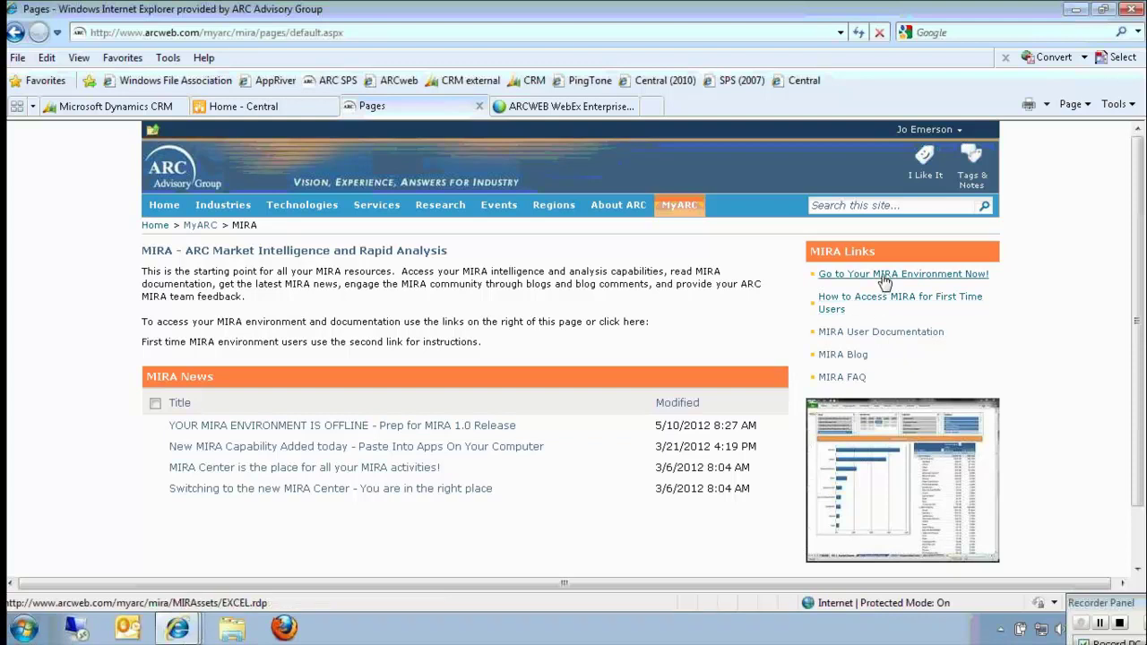
# Follow the 'Go to Your MIRA Environment Now!' link to get the EXCEL.rdp download prompt.
pyautogui.click(883, 278)
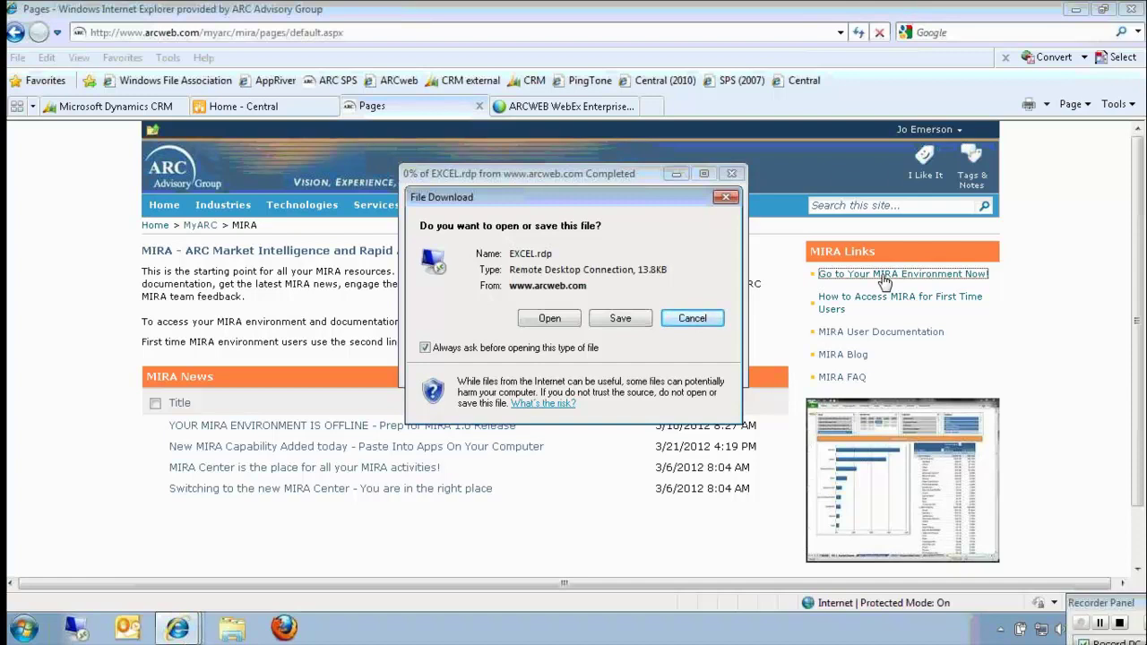
# Open EXCEL.rdp, allow and trust the Remote Desktop connection, and enter the account password.
pyautogui.click(566, 320)
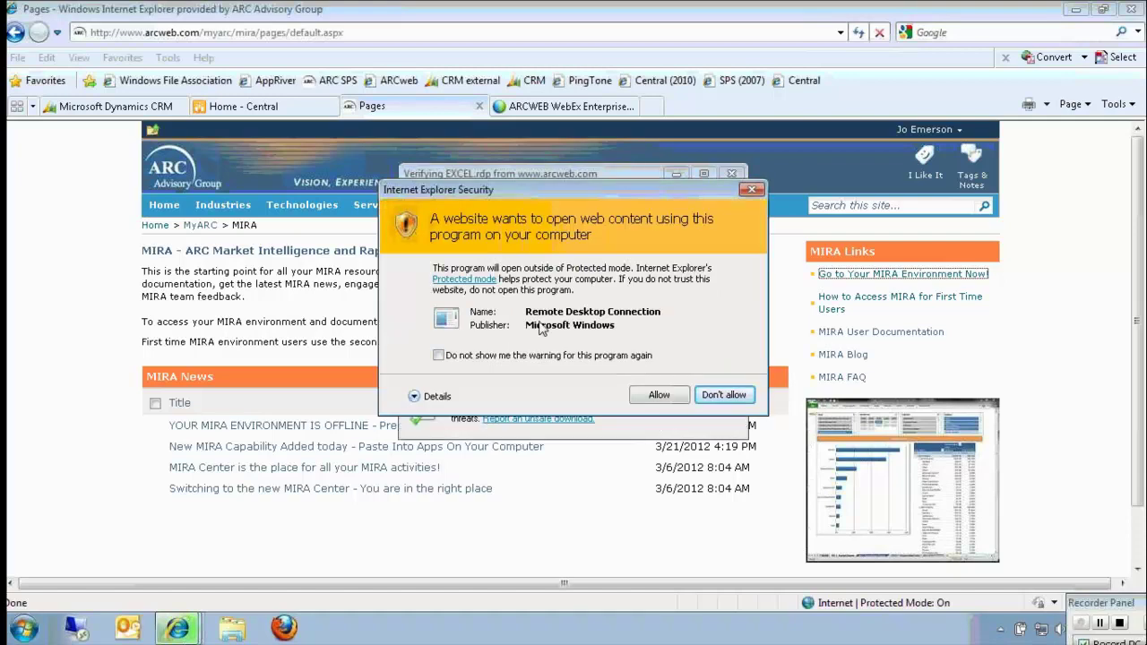
pyautogui.click(670, 396)
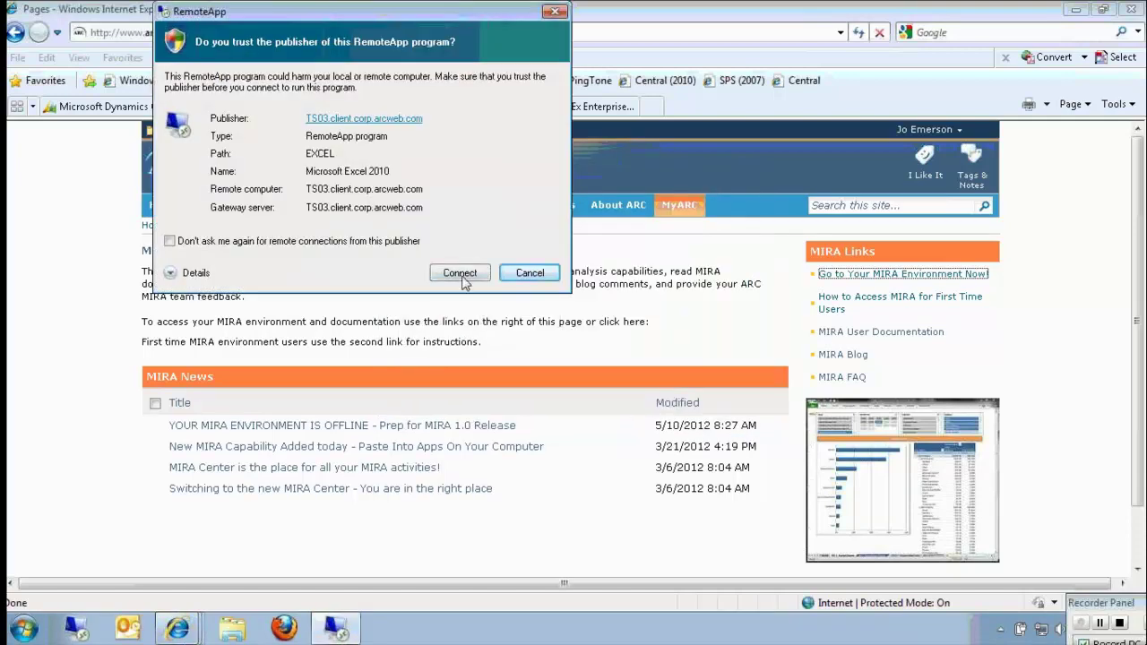
pyautogui.click(464, 279)
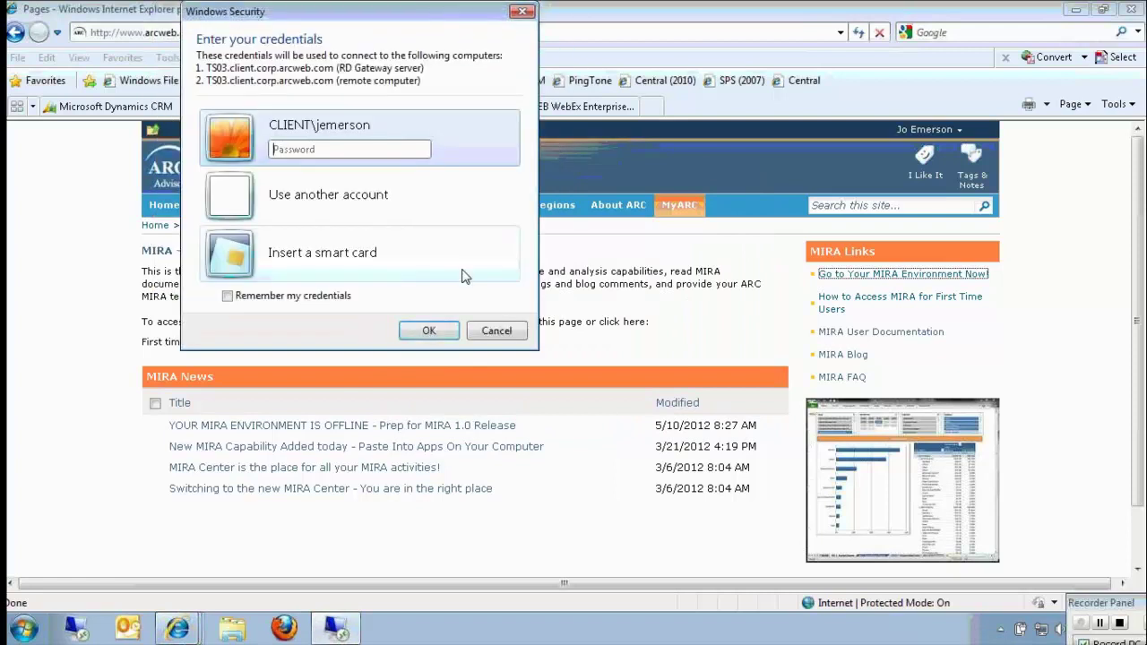
pyautogui.click(347, 149)
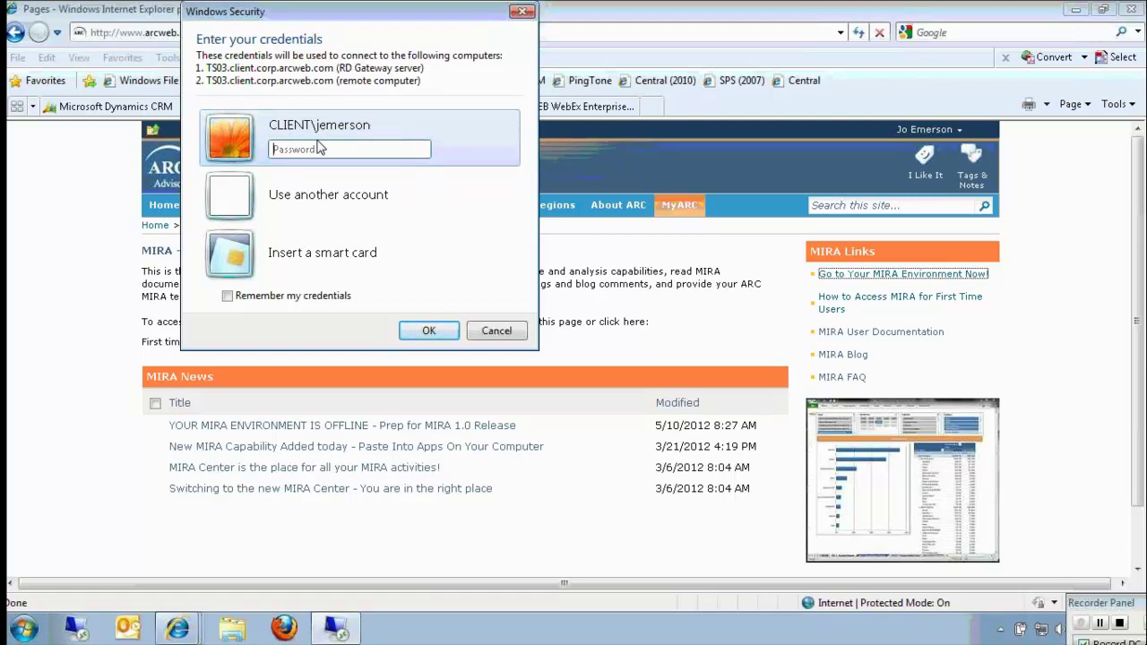
pyautogui.write('••••••')
# Submit the credentials and wait for the ARC-MIRA-Start-V1a-CLIENT workbook to load.
pyautogui.press('Return')
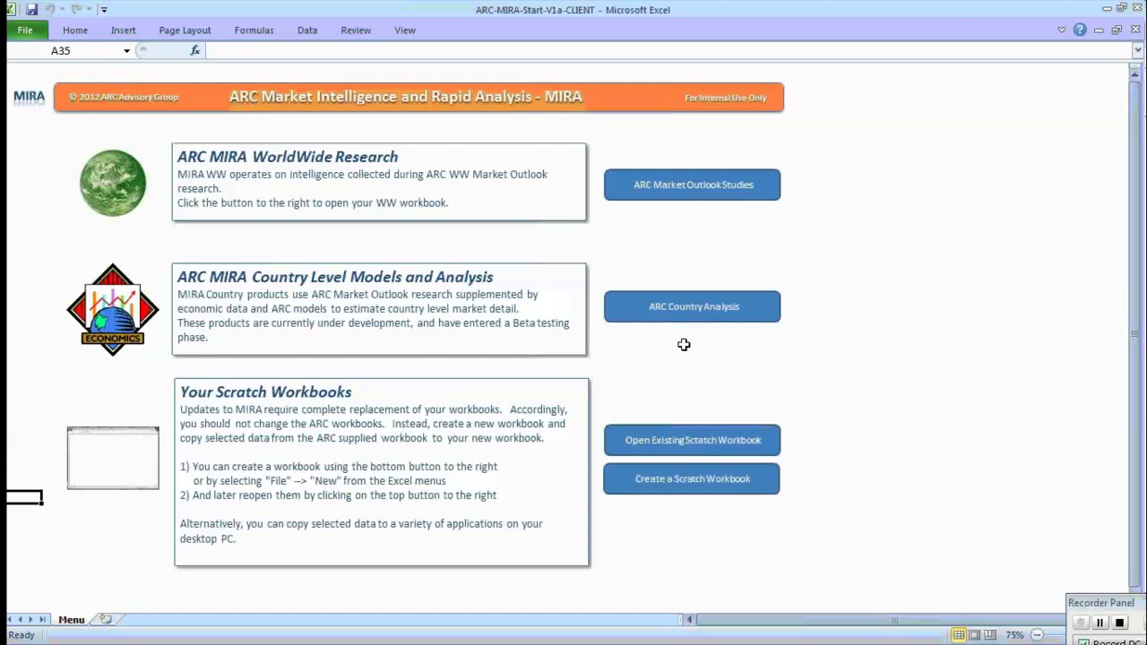
# Open the ARC Market Outlook Studies workbook and choose Get Started! on its About sheet.
pyautogui.click(699, 186)
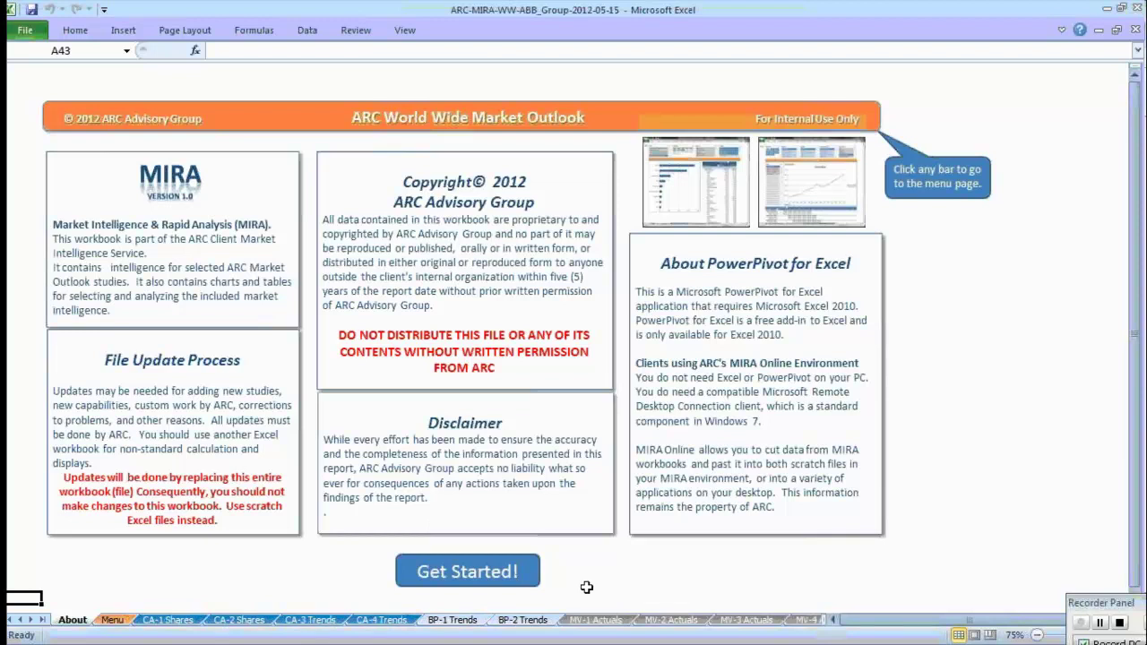
pyautogui.click(456, 568)
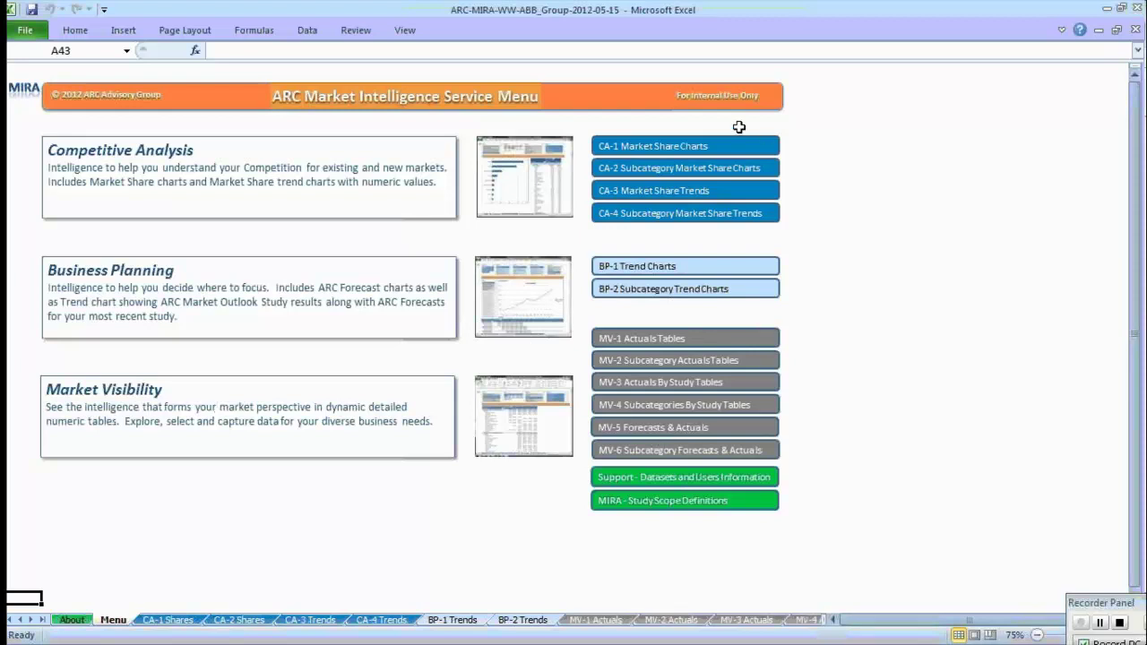
# Open CA-1 Market Share Charts and filter to Distributed Control Systems, 2010, by World Region.
pyautogui.click(698, 154)
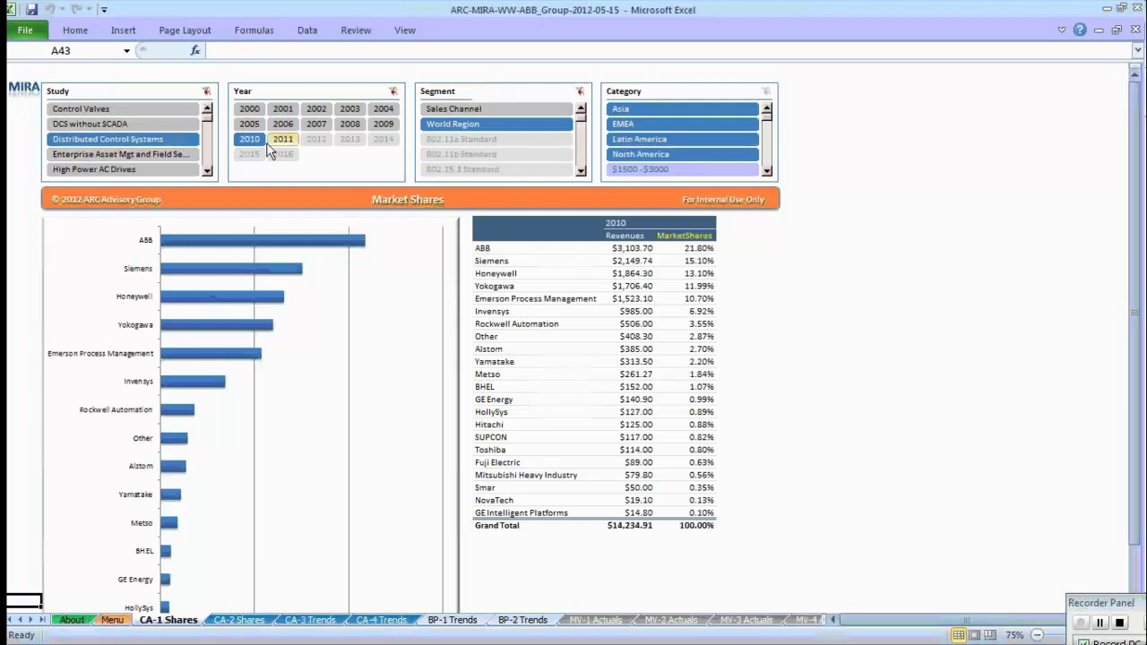
pyautogui.click(90, 138)
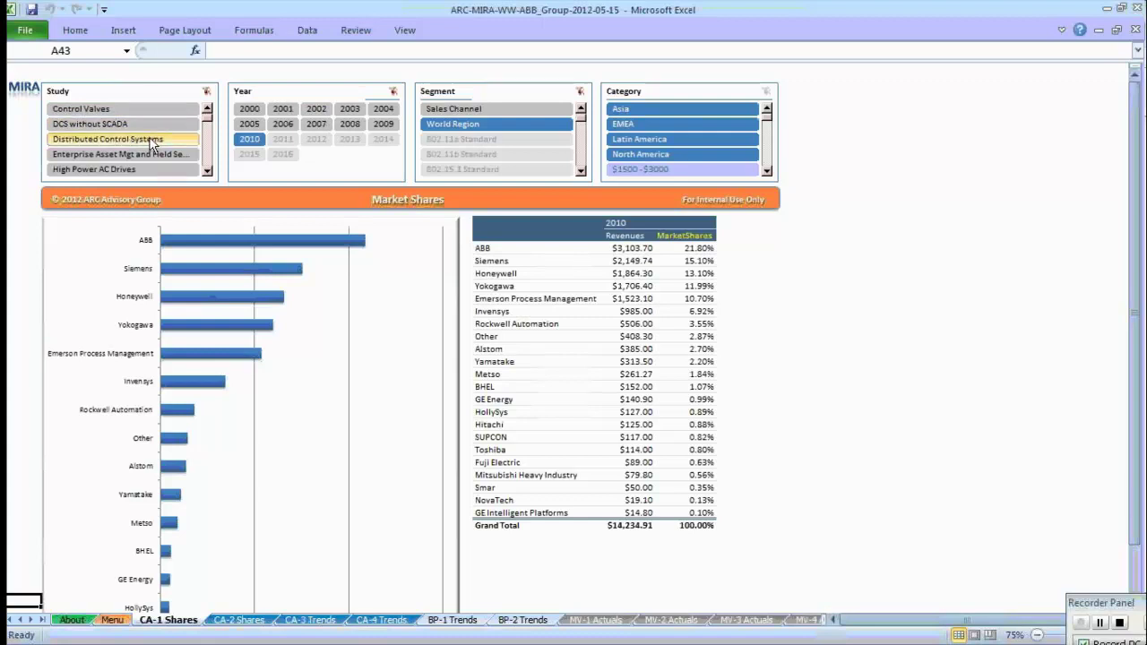
pyautogui.click(258, 139)
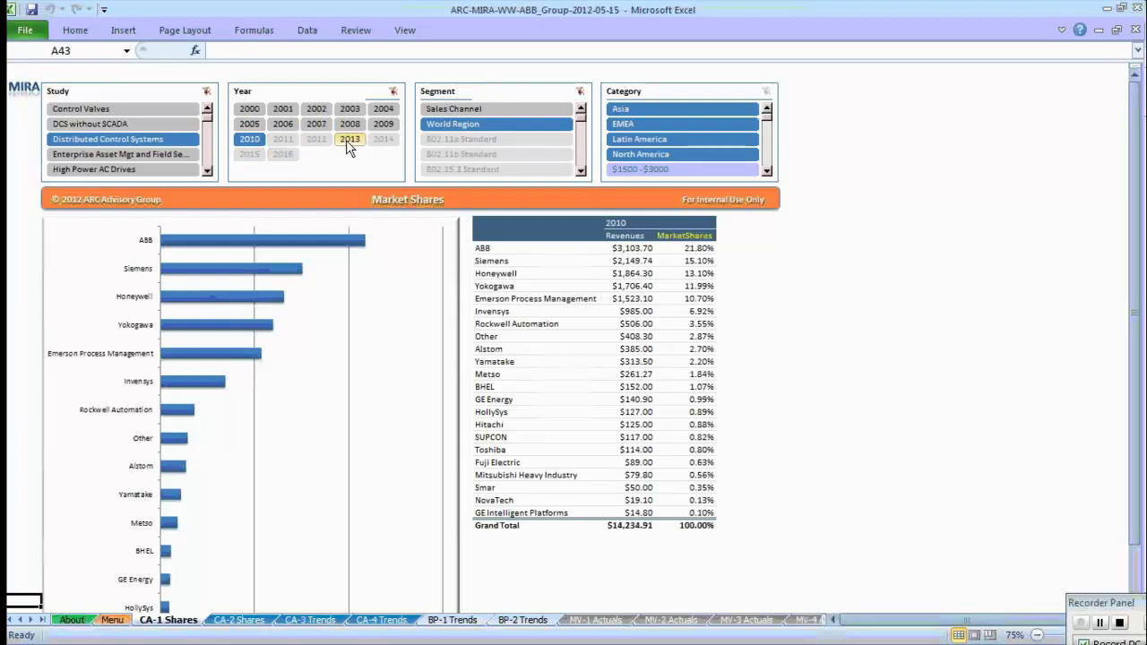
pyautogui.click(508, 126)
# Filter the Category slicer to EMEA, then to Latin America plus North America ($3,422.32 total).
pyautogui.click(685, 126)
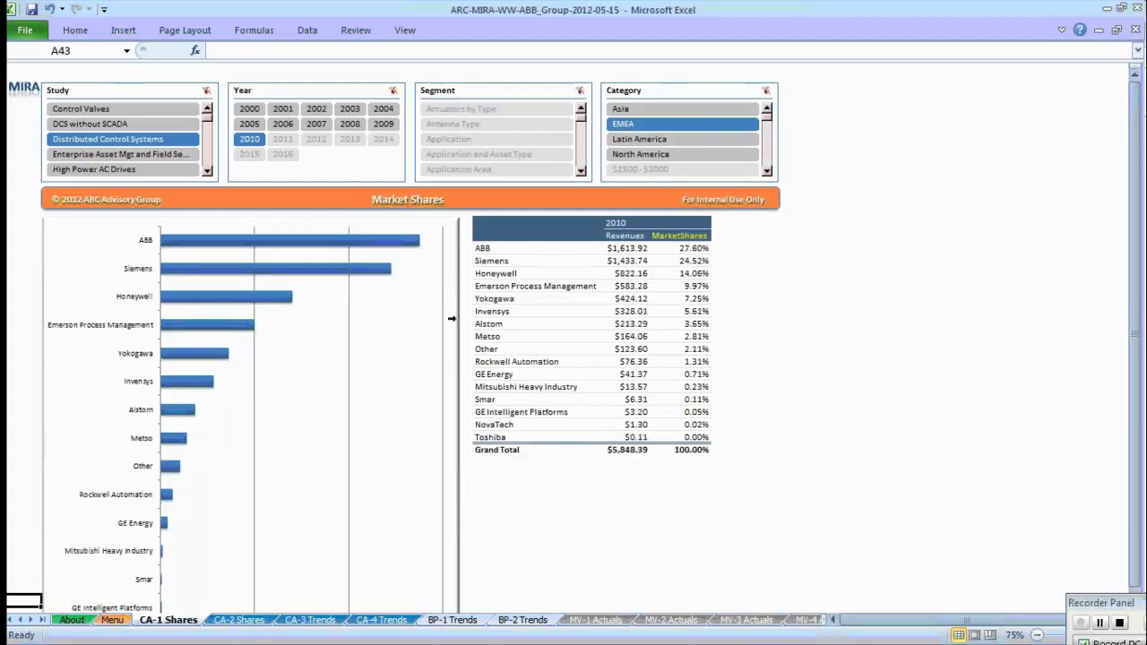
pyautogui.moveTo(620, 311)
pyautogui.moveTo(682, 251)
pyautogui.click(657, 143)
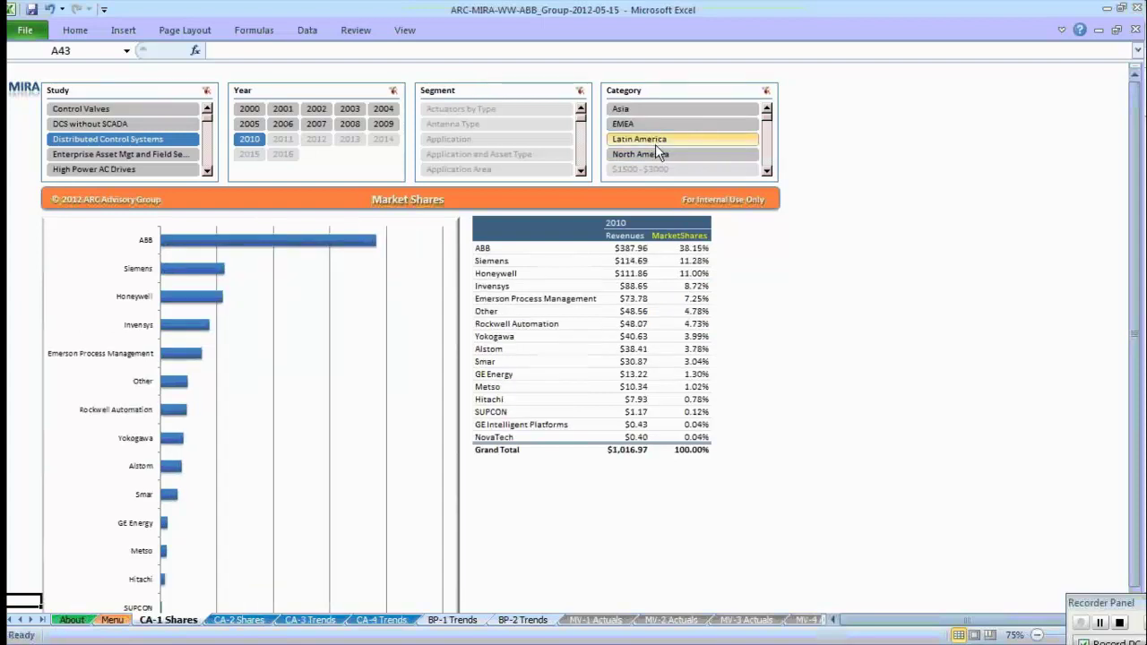
pyautogui.keyDown('ctrl'); pyautogui.click(652, 153); pyautogui.keyUp('ctrl')
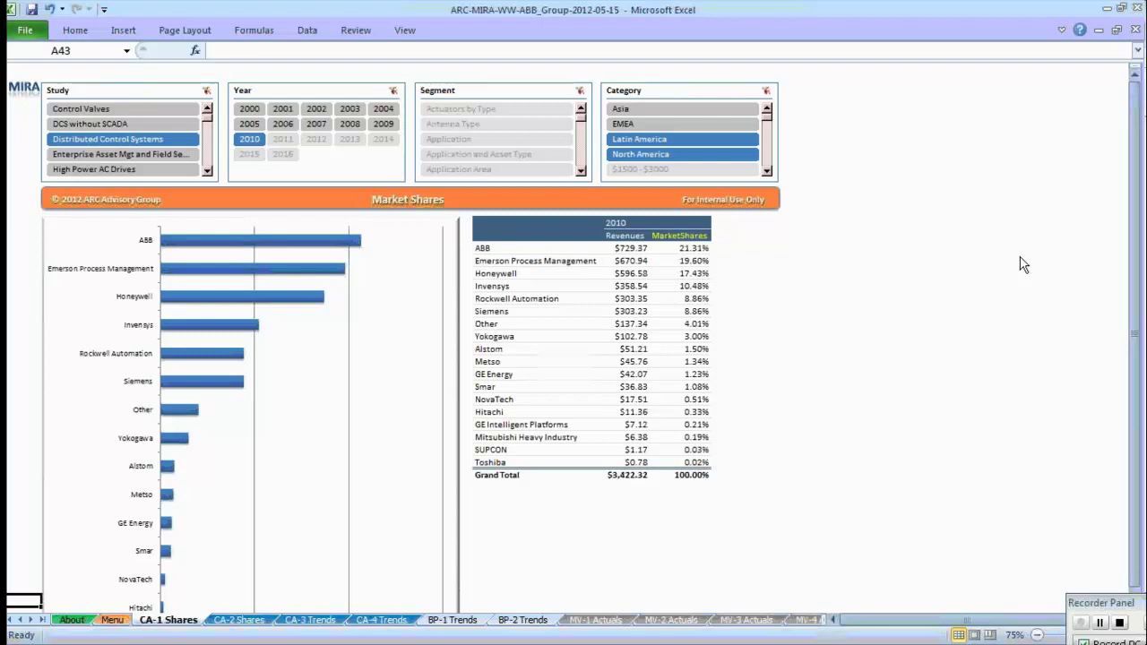
pyautogui.click(581, 111)
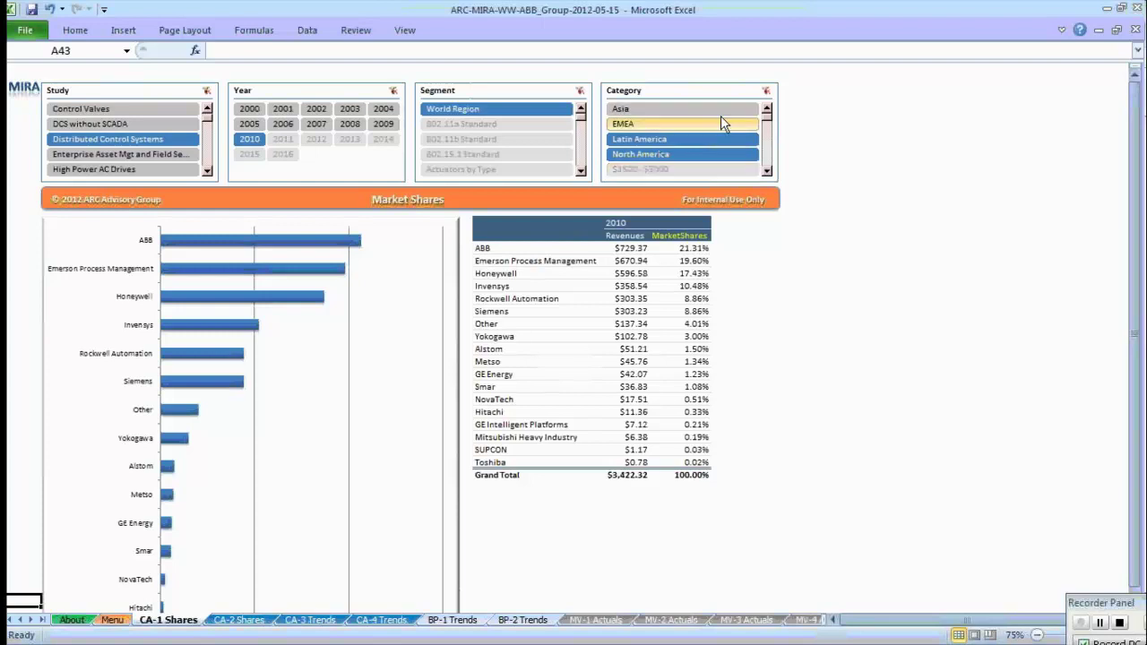
# Clear the Category filter and switch the Segment breakdown to Industry.
pyautogui.click(766, 93)
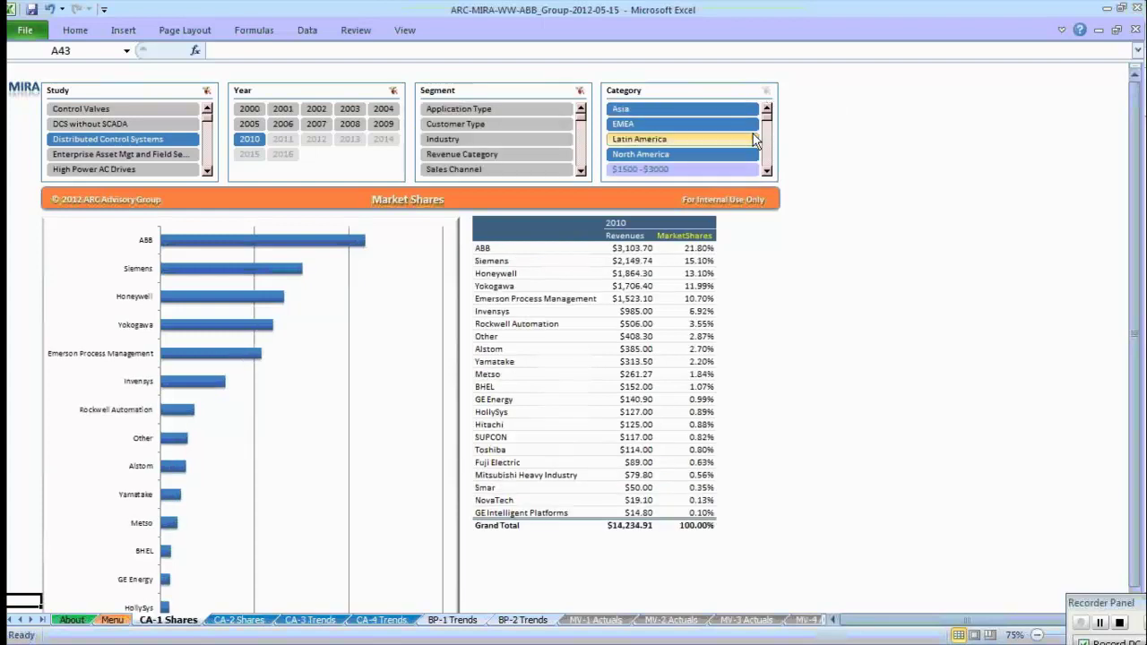
pyautogui.click(479, 127)
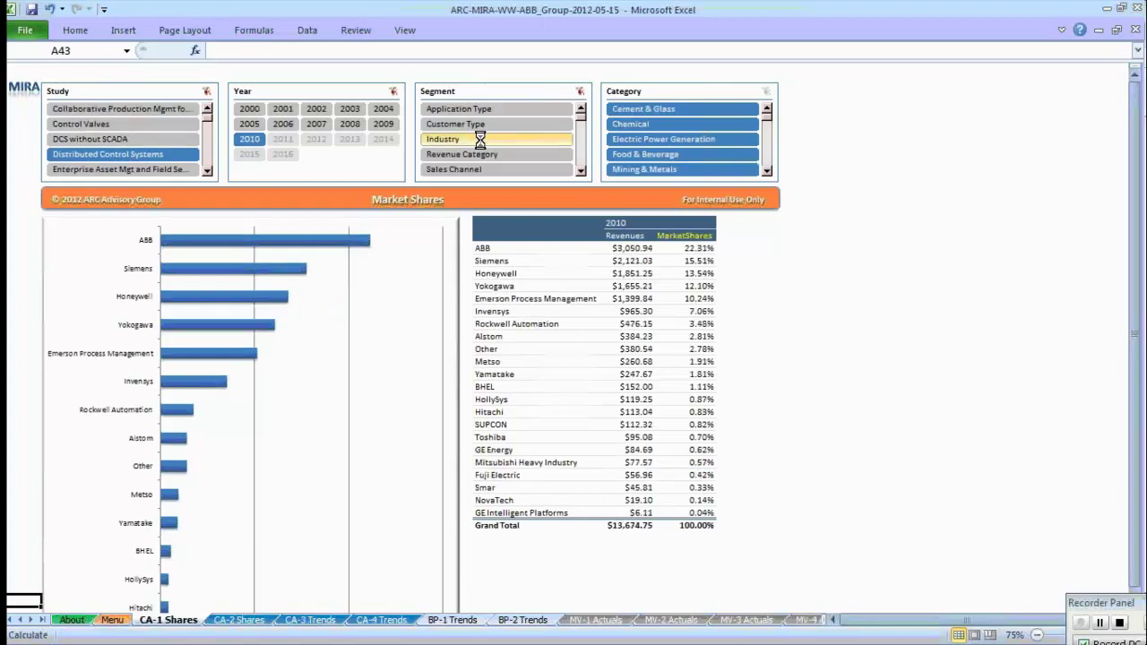
pyautogui.click(674, 143)
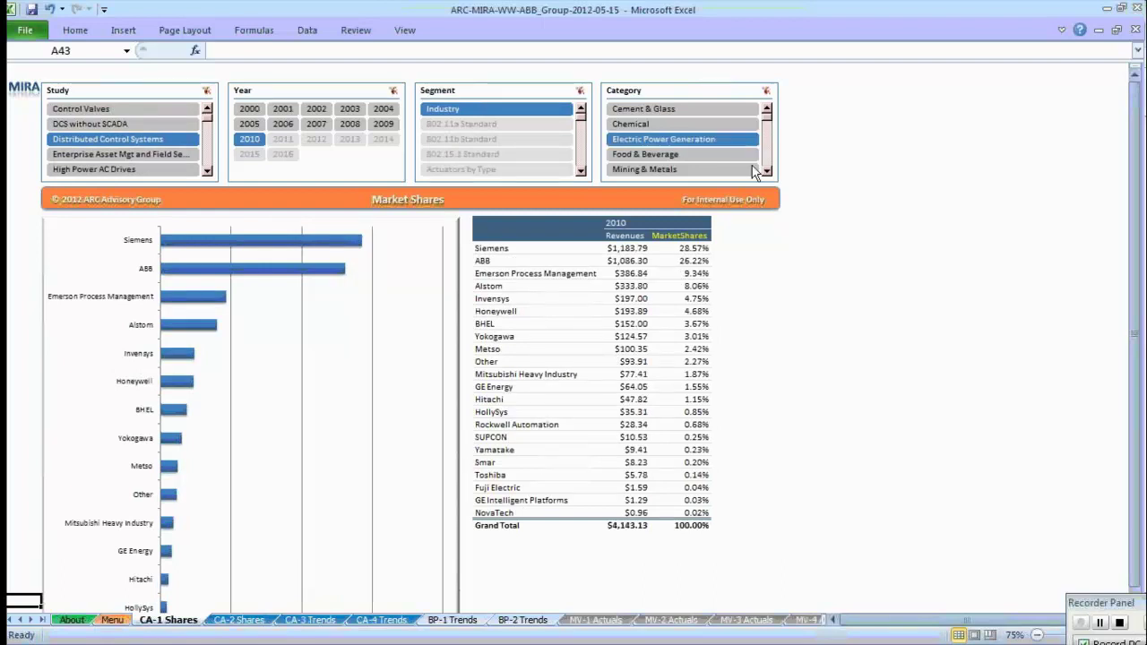
# Filter Category to Oil & Gas plus Refining, leaving Honeywell leading at 26.92%.
pyautogui.click(767, 171)
pyautogui.click(766, 171)
pyautogui.click(767, 171)
pyautogui.click(697, 141)
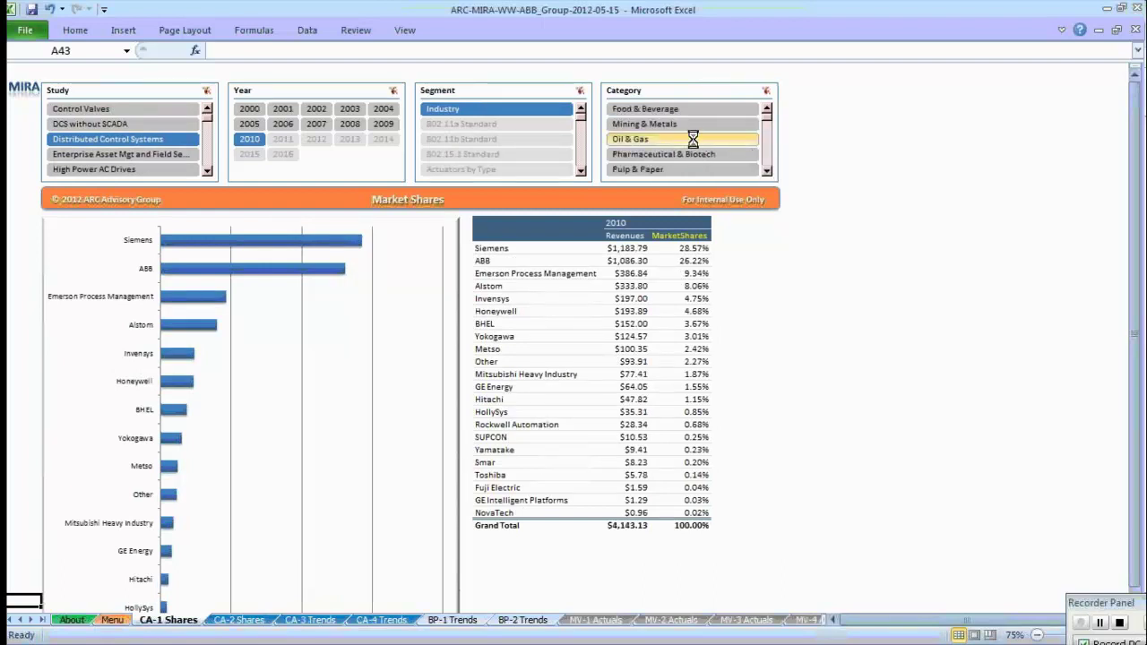
pyautogui.click(767, 171)
pyautogui.click(767, 171)
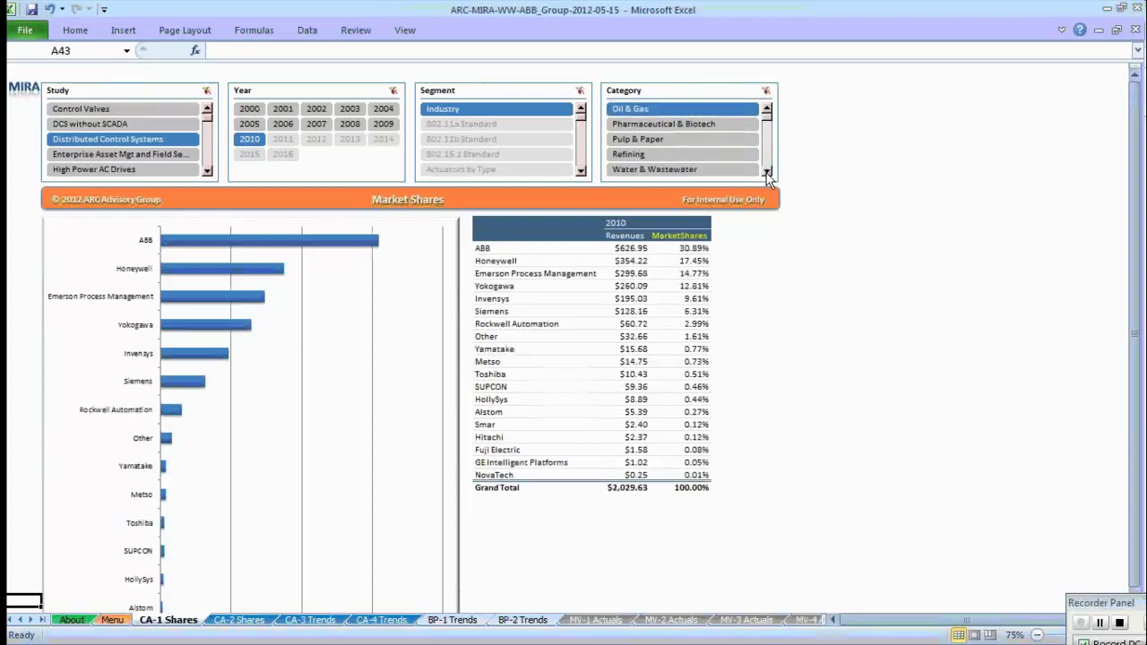
pyautogui.keyDown('ctrl'); pyautogui.click(694, 153); pyautogui.keyUp('ctrl')
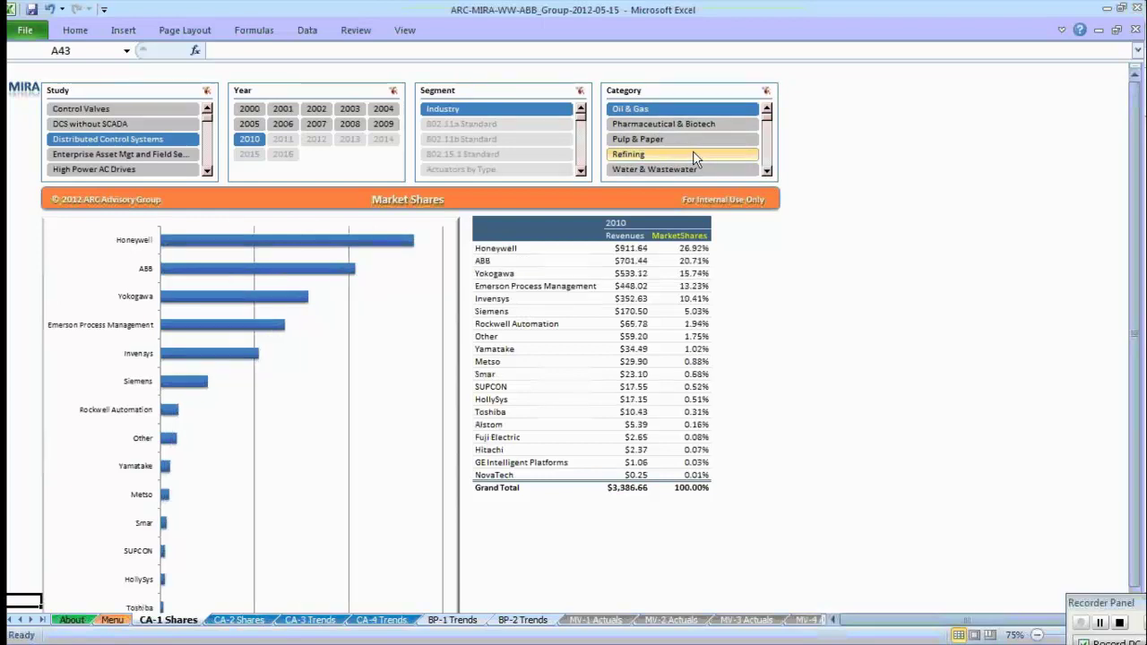
pyautogui.moveTo(637, 372)
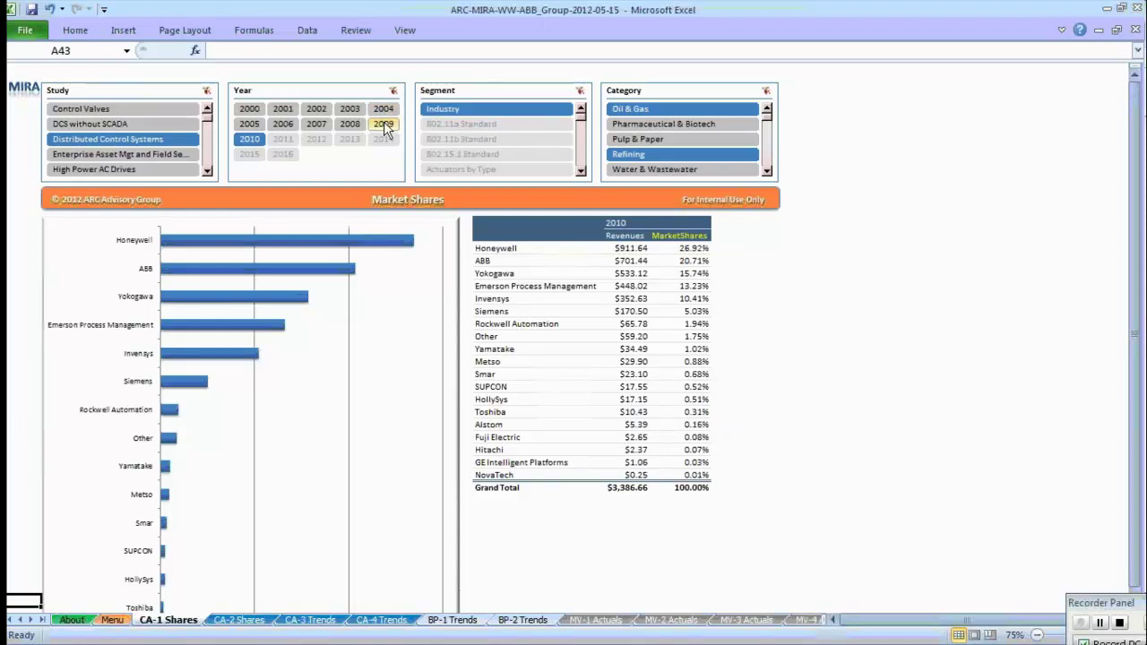
# Set the year to 2010 and compare Control Valves with Distributed Control Systems studies.
pyautogui.click(385, 128)
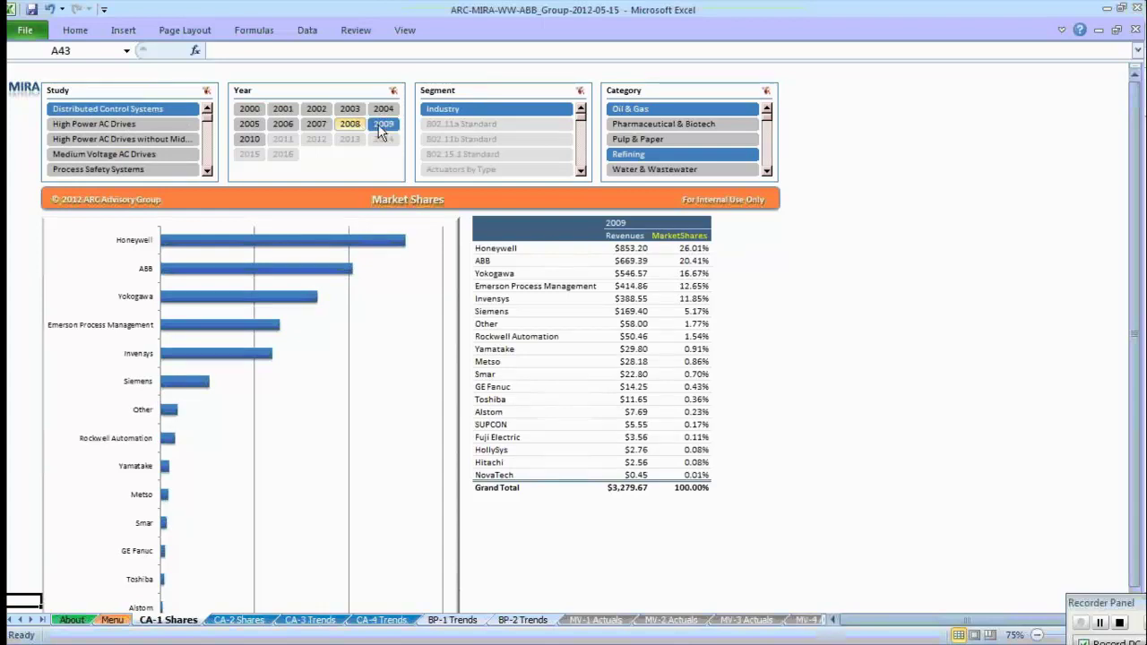
pyautogui.click(253, 145)
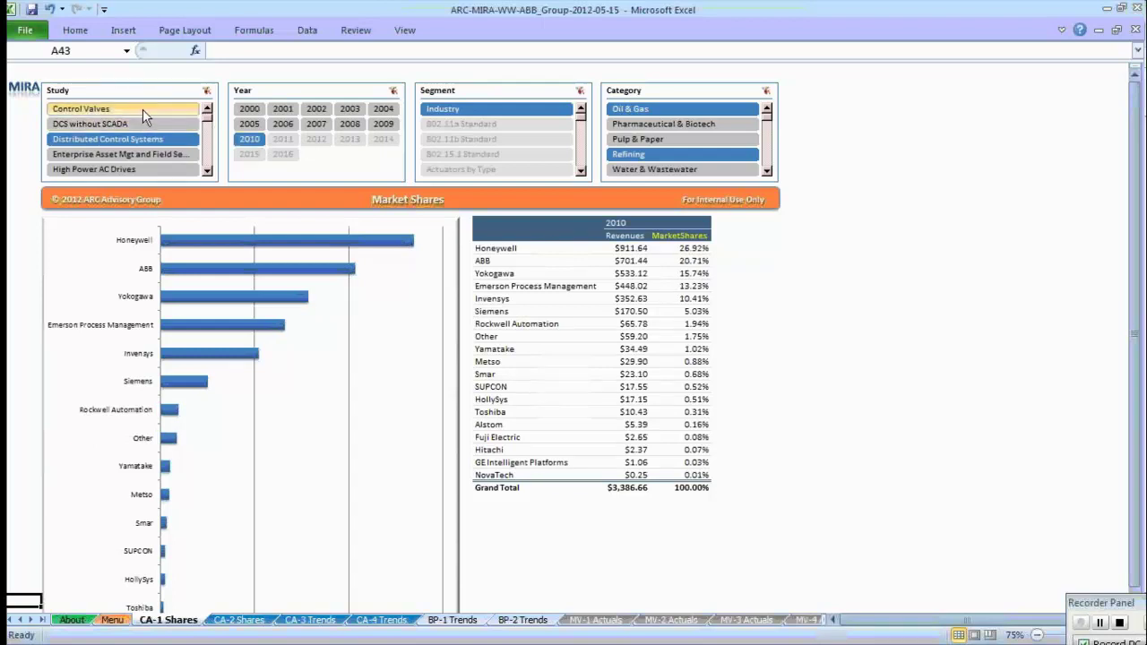
pyautogui.click(143, 110)
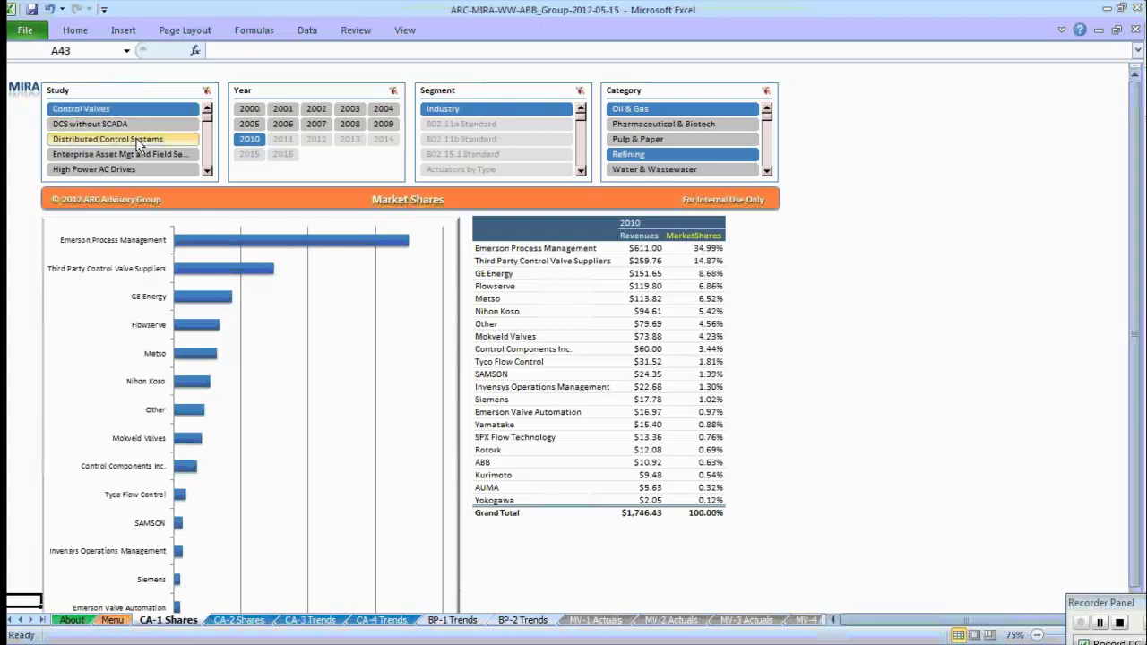
pyautogui.click(139, 143)
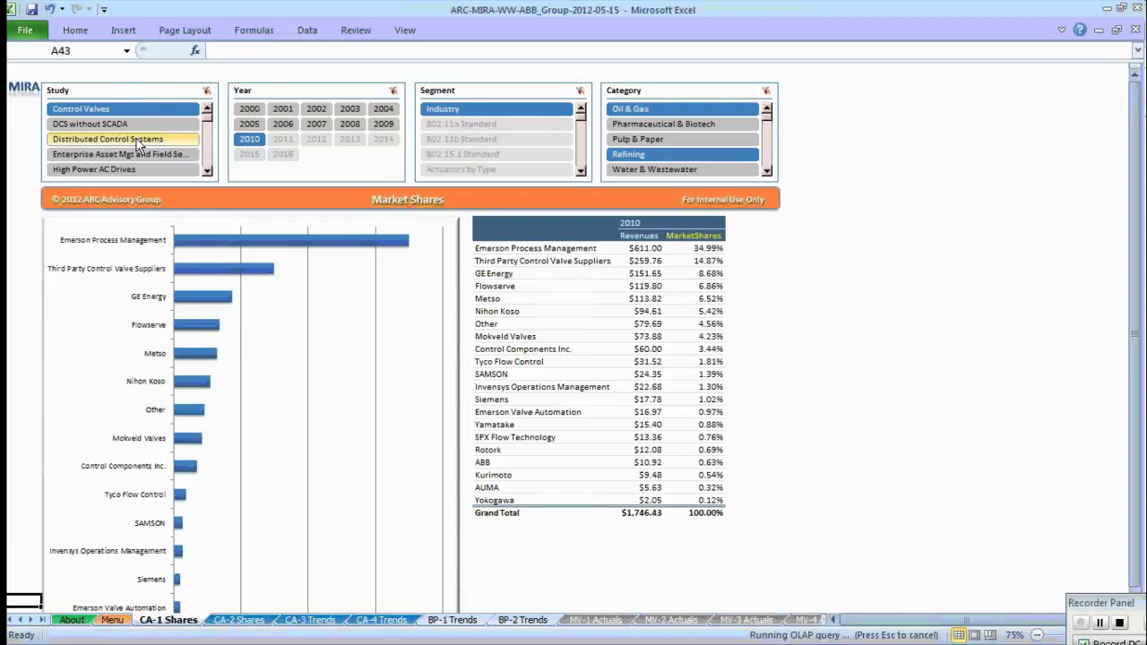
pyautogui.keyDown('ctrl'); pyautogui.click(183, 107); pyautogui.keyUp('ctrl')
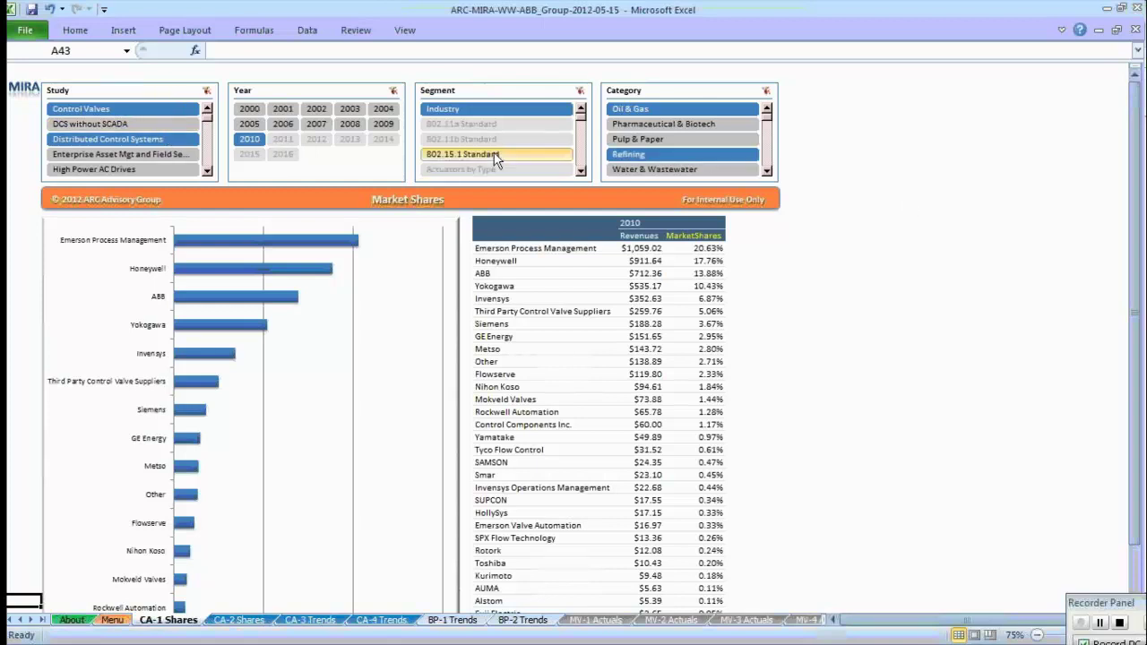
pyautogui.keyDown('ctrl'); pyautogui.click(155, 138); pyautogui.keyUp('ctrl')
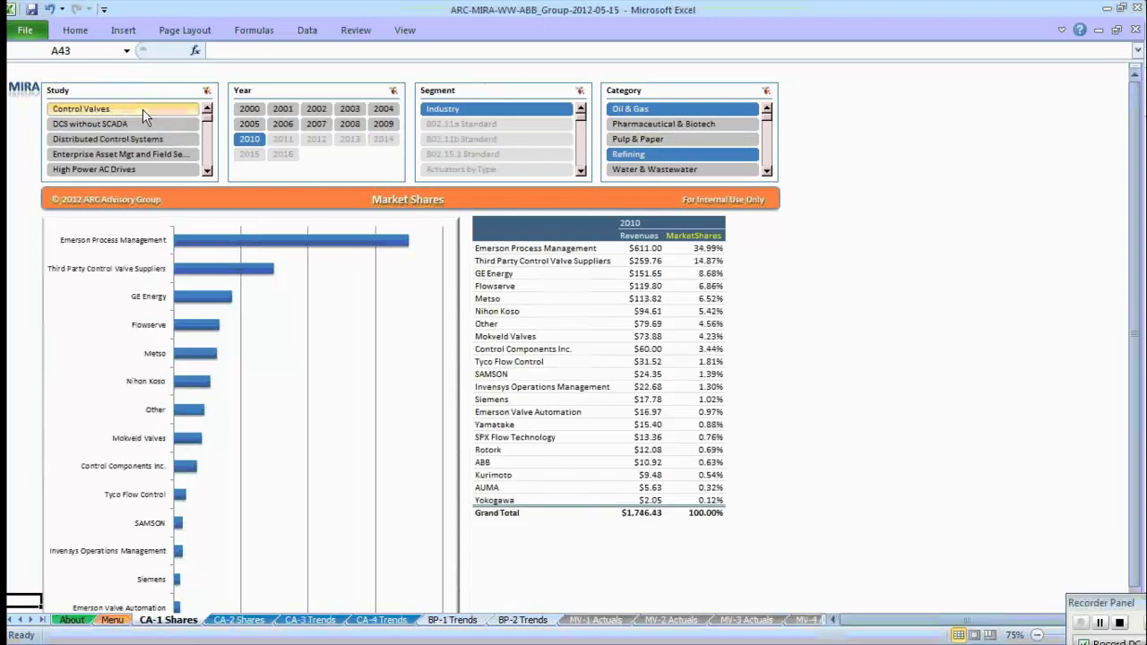
pyautogui.keyDown('ctrl'); pyautogui.click(112, 139); pyautogui.keyUp('ctrl')
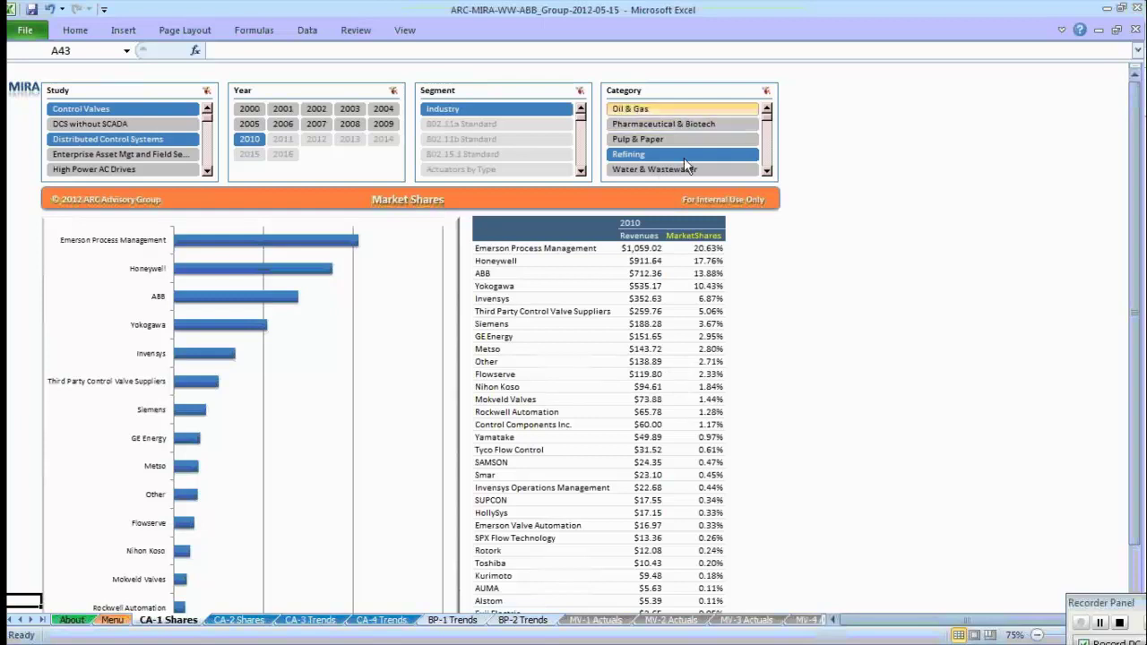
# Include Oil & Gas with Refining, then return to the Market Intelligence Service Menu.
pyautogui.keyDown('ctrl'); pyautogui.click(682, 110); pyautogui.keyUp('ctrl')
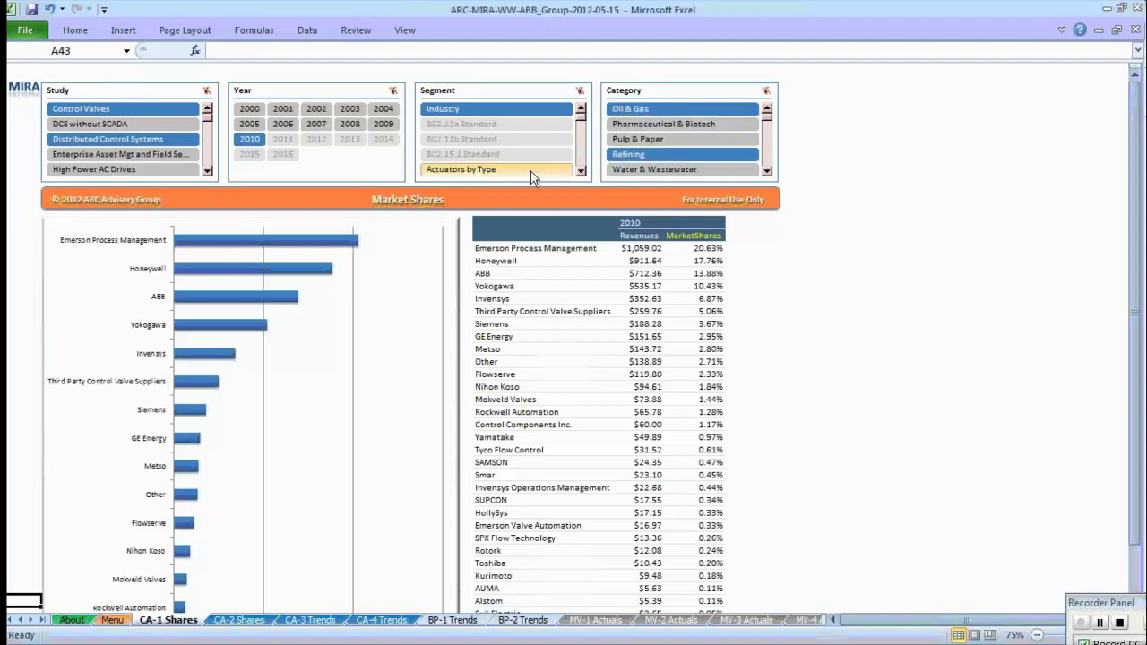
pyautogui.click(492, 199)
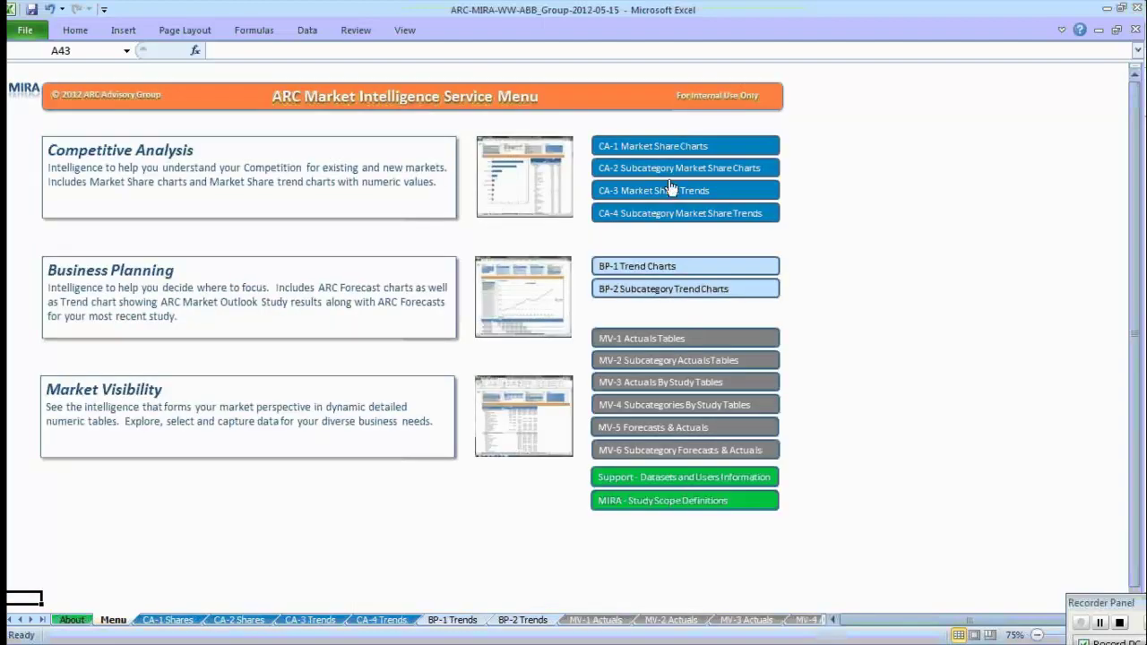
pyautogui.click(672, 146)
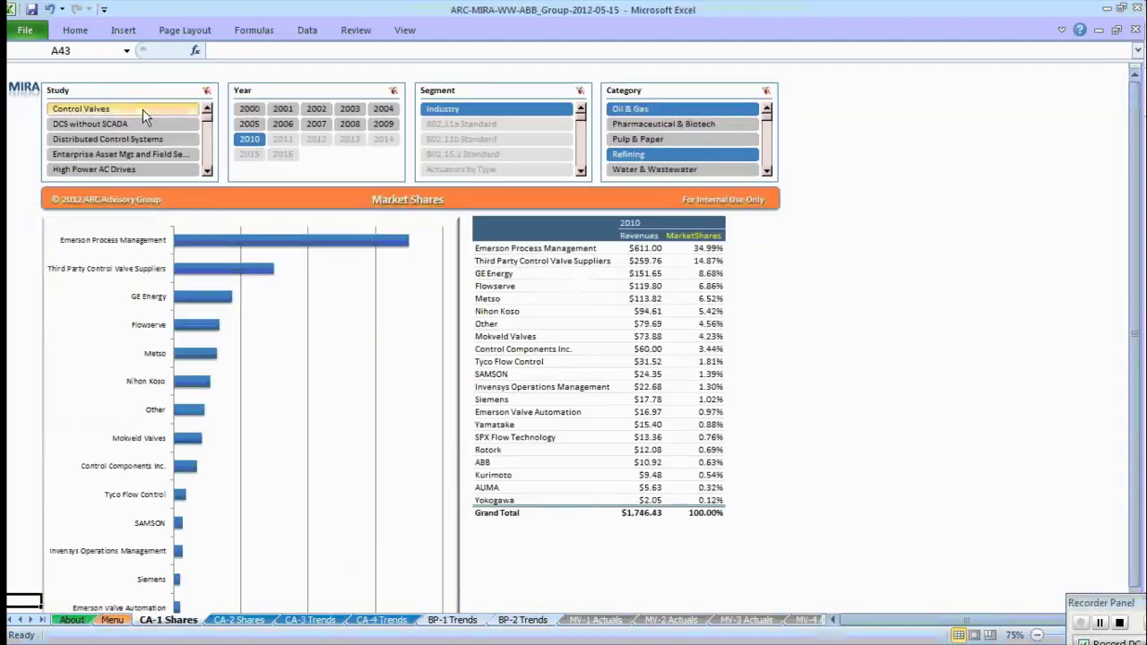
pyautogui.click(663, 199)
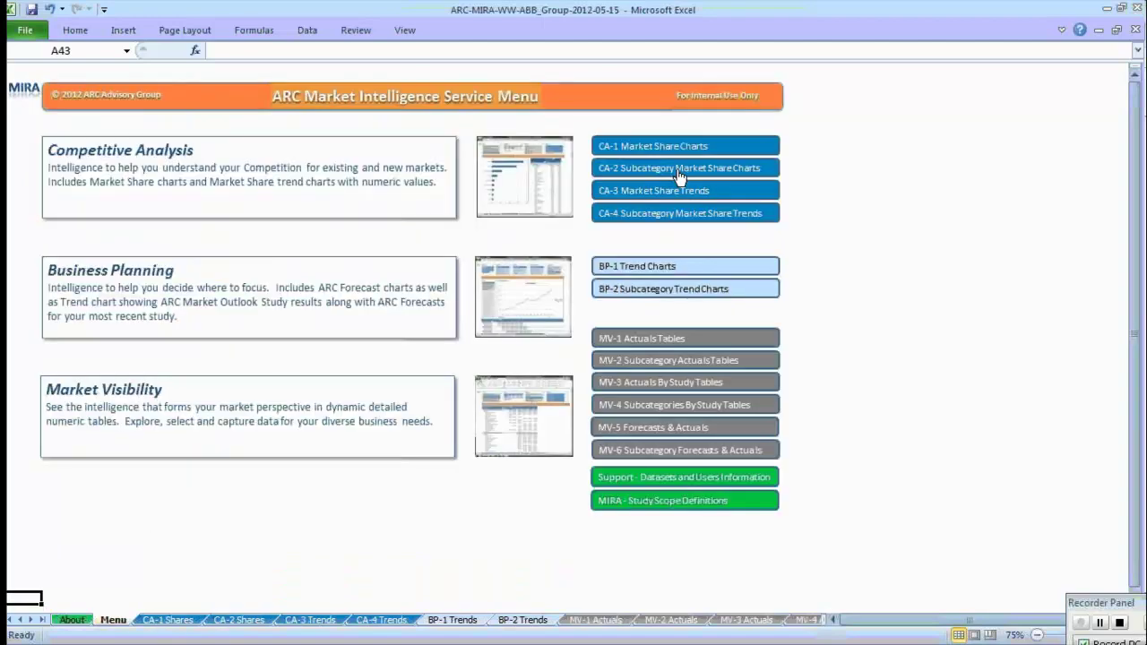
pyautogui.click(678, 173)
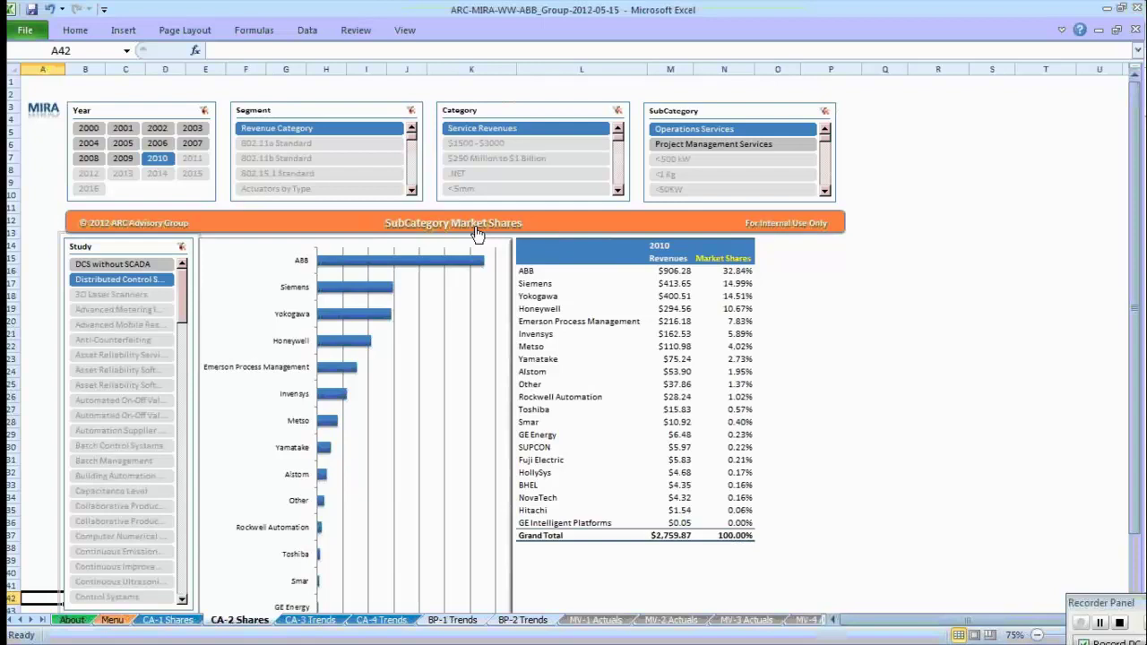
pyautogui.click(478, 235)
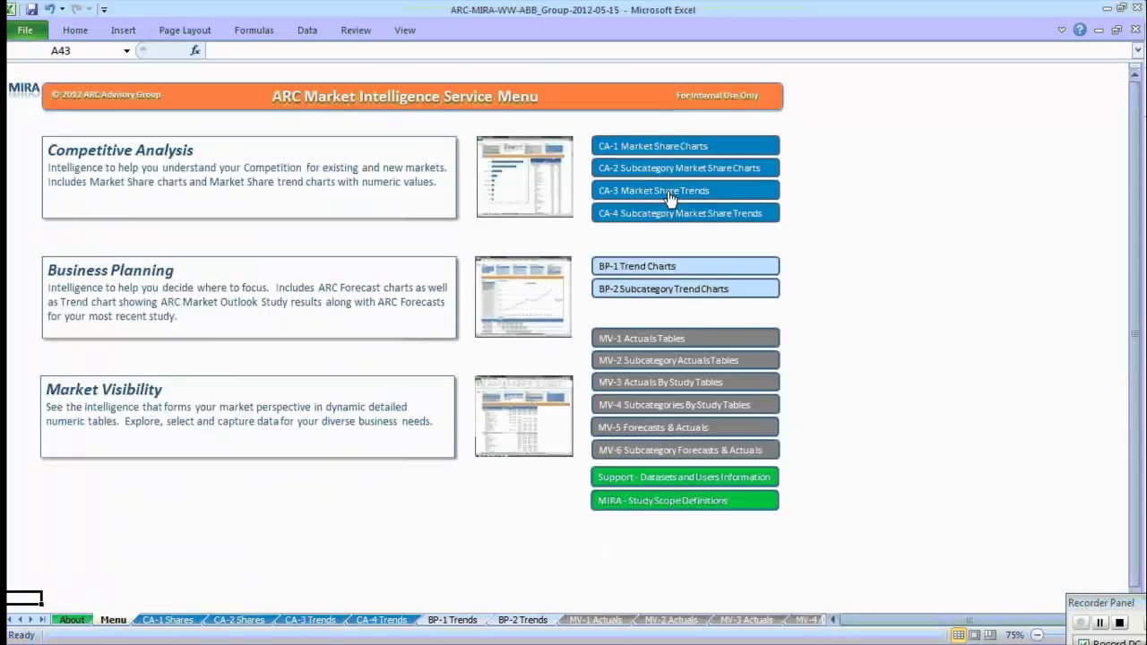
# Open CA-3 Market Share Trends, restrict to Latin America and North America, and add Rockwell Automation.
pyautogui.click(670, 196)
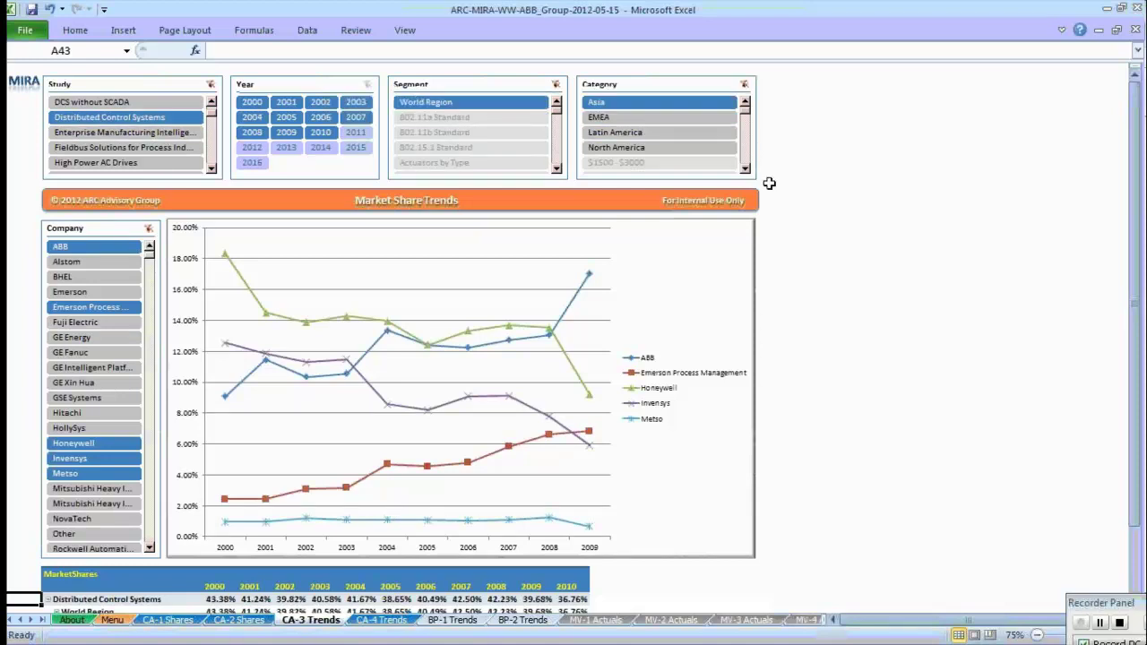
pyautogui.keyDown('ctrl'); pyautogui.click(112, 306); pyautogui.keyUp('ctrl')
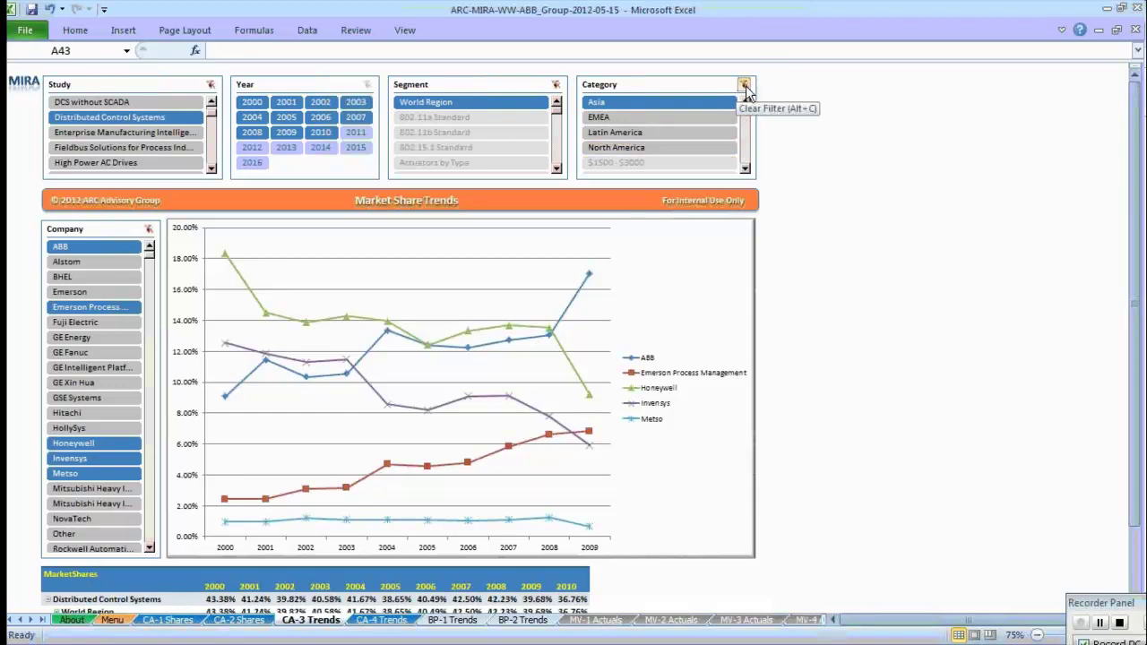
pyautogui.click(745, 86)
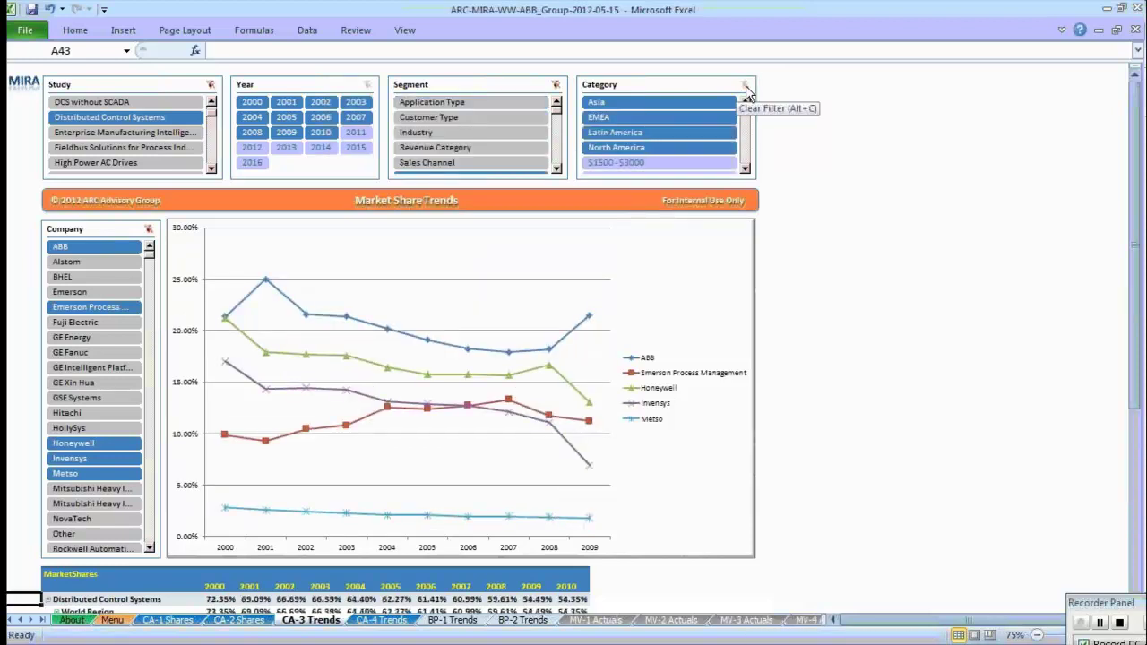
pyautogui.click(684, 132)
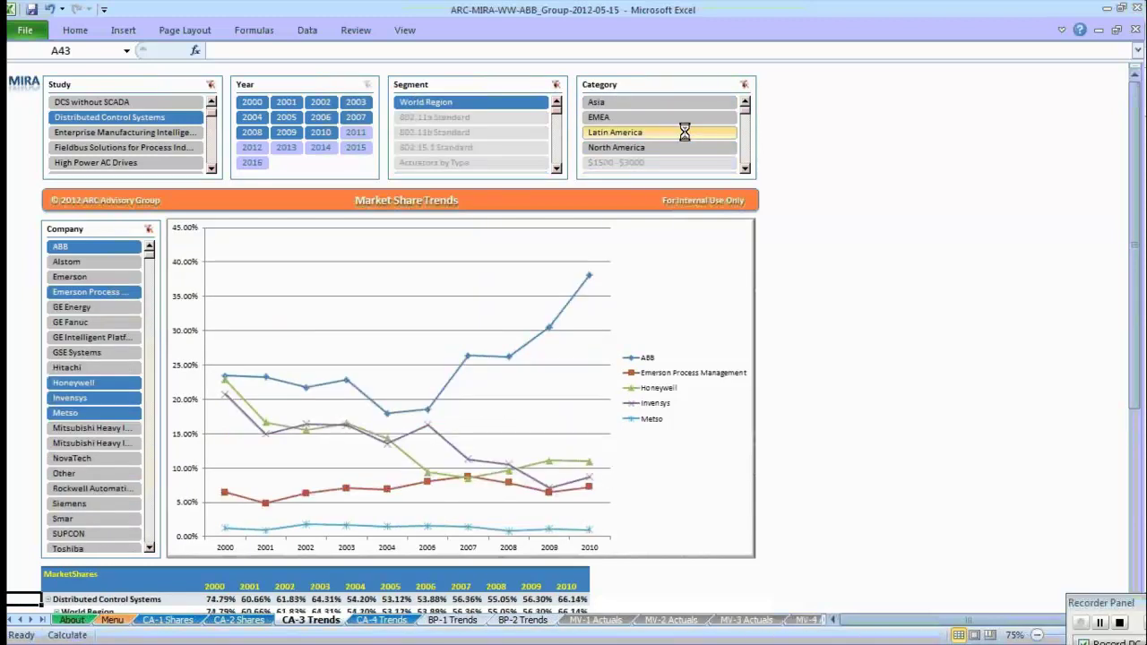
pyautogui.click(682, 145)
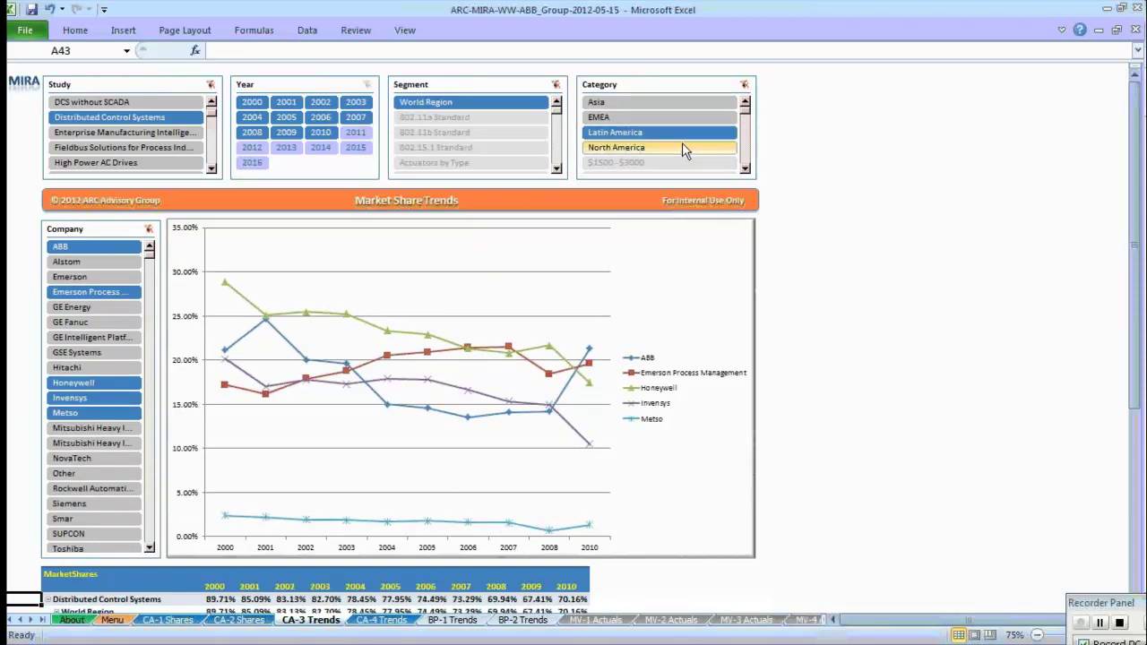
pyautogui.click(92, 487)
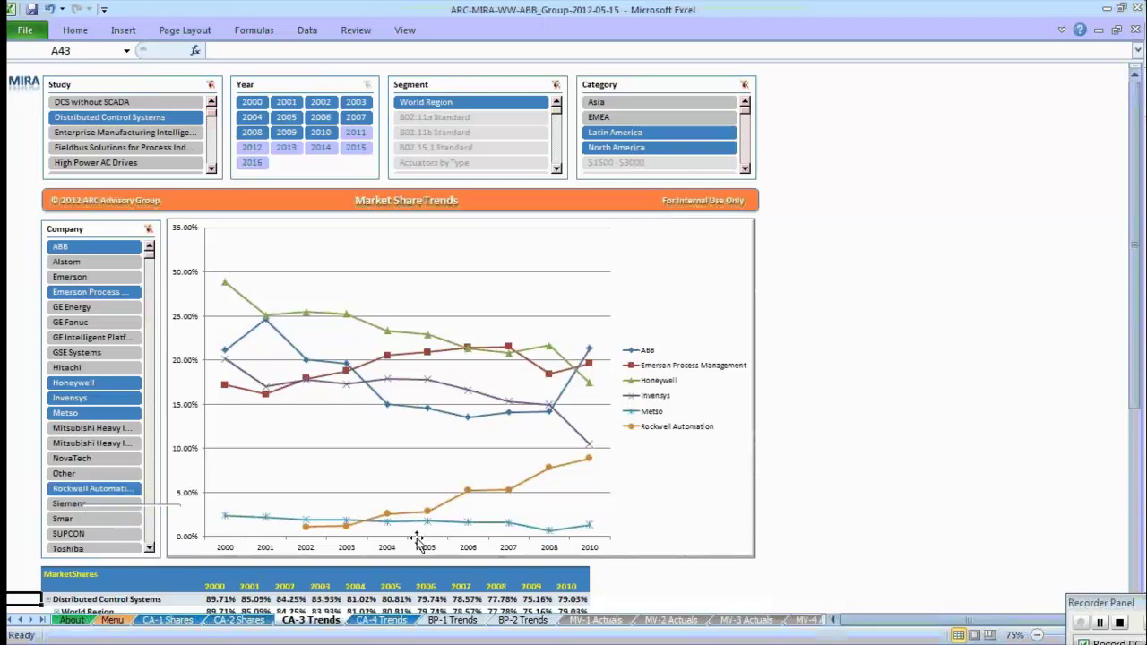
# Clear the Company slicer, review every company's share in the MarketShares table, and return to Menu.
pyautogui.click(149, 232)
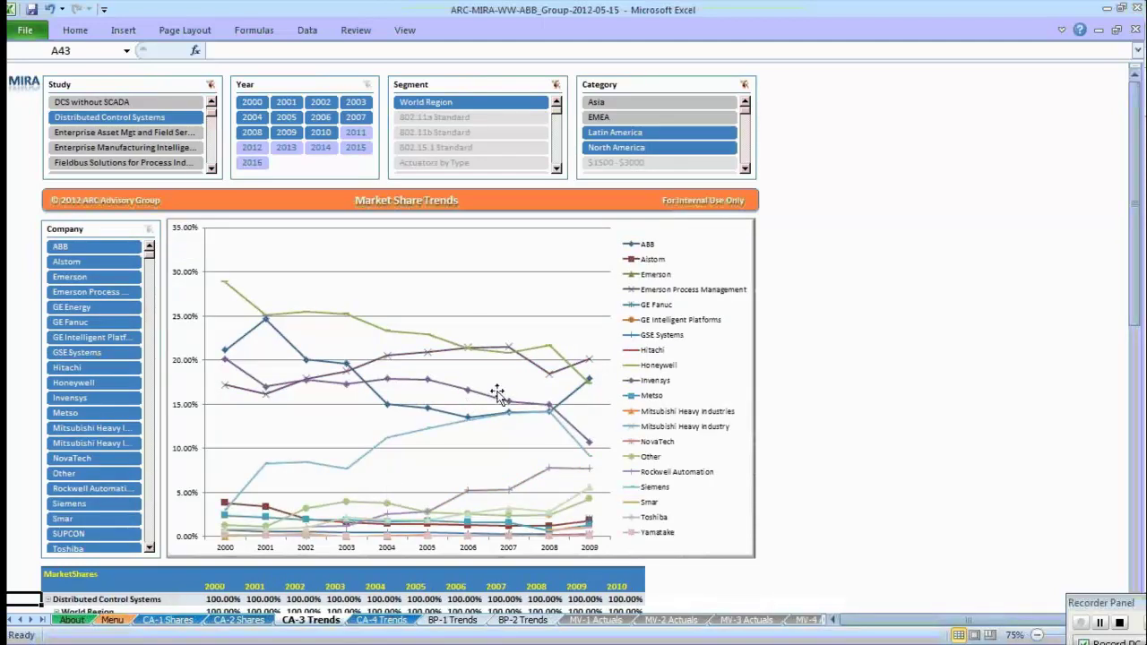
pyautogui.moveTo(1135, 324); pyautogui.dragTo(1142, 414)
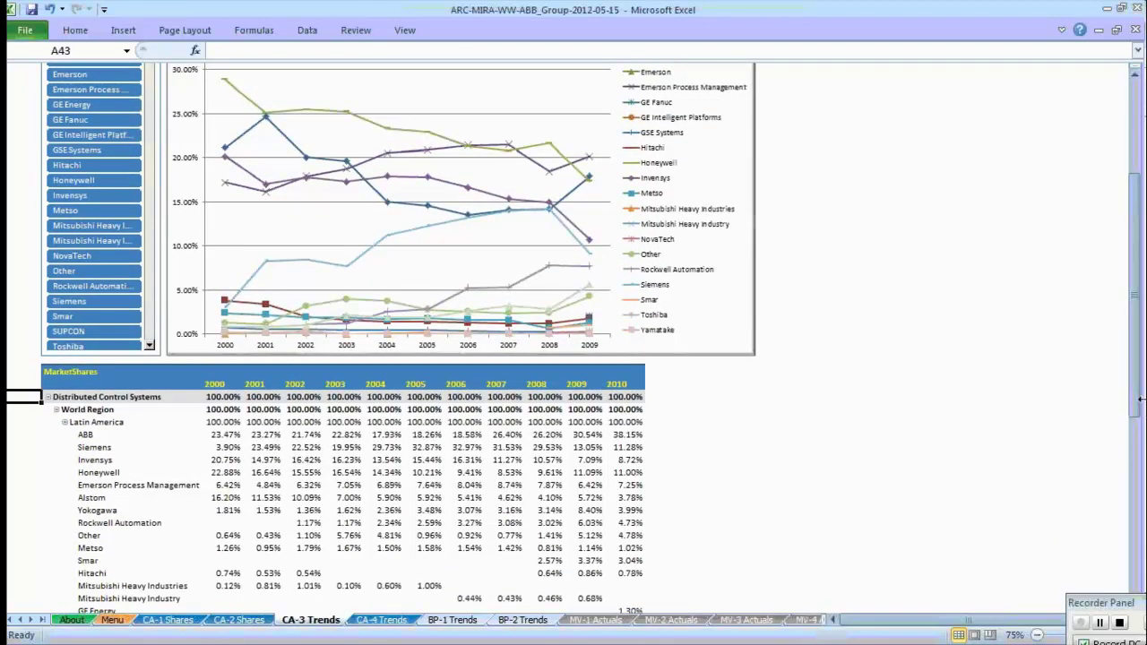
pyautogui.moveTo(1133, 325); pyautogui.dragTo(1143, 383)
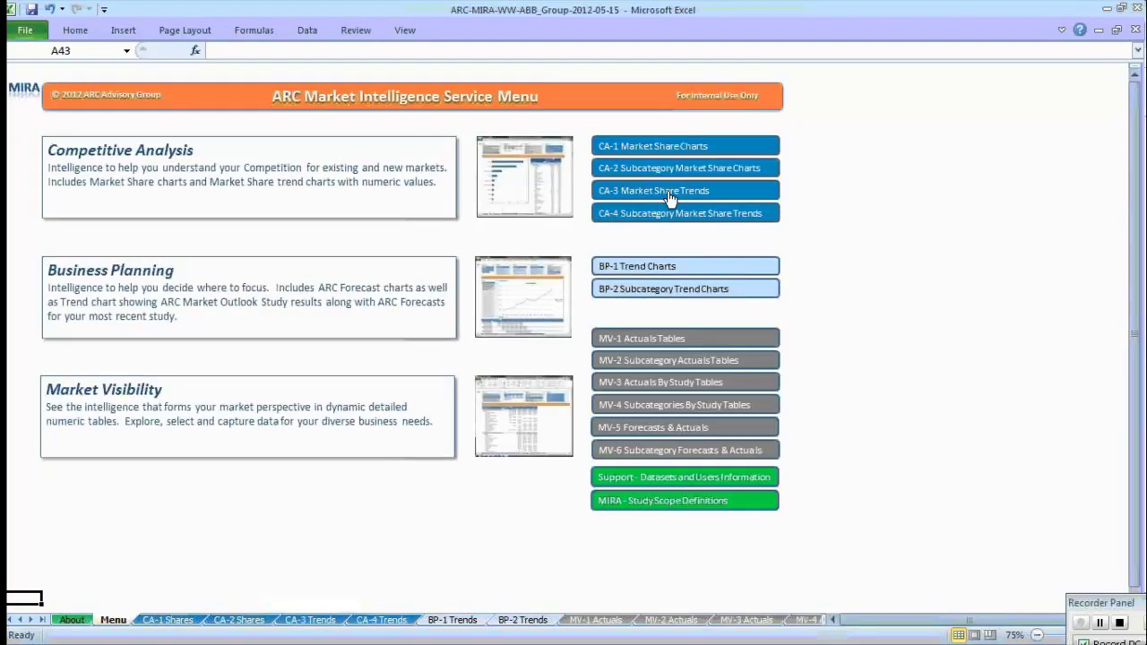
pyautogui.click(670, 199)
pyautogui.moveTo(1138, 376); pyautogui.dragTo(1143, 204)
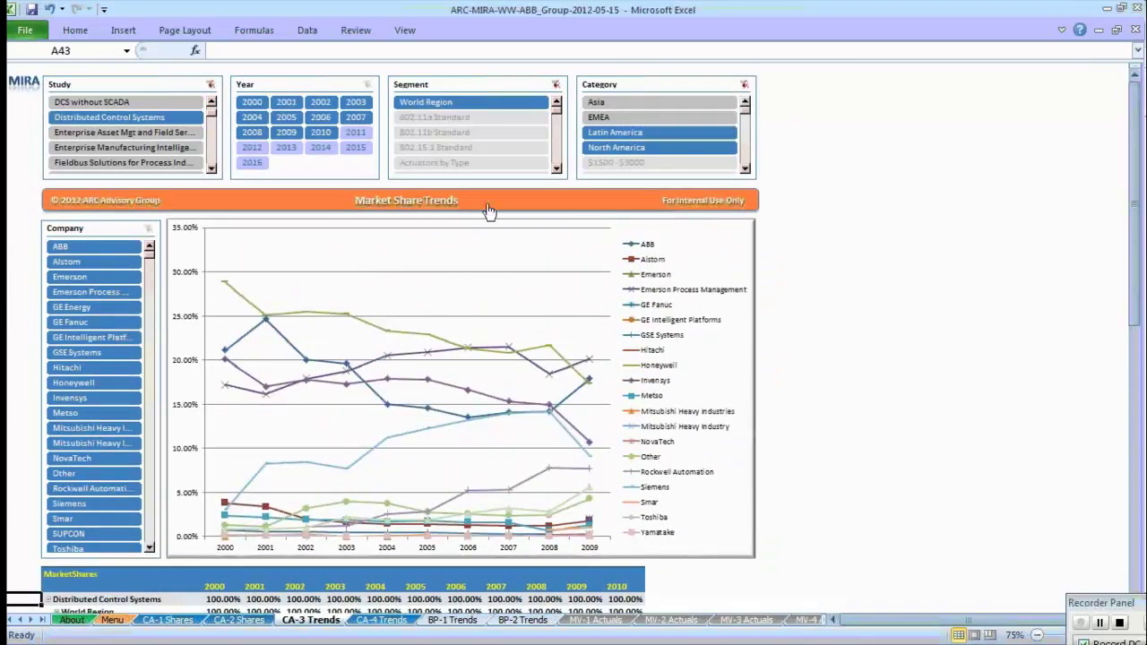
pyautogui.click(451, 203)
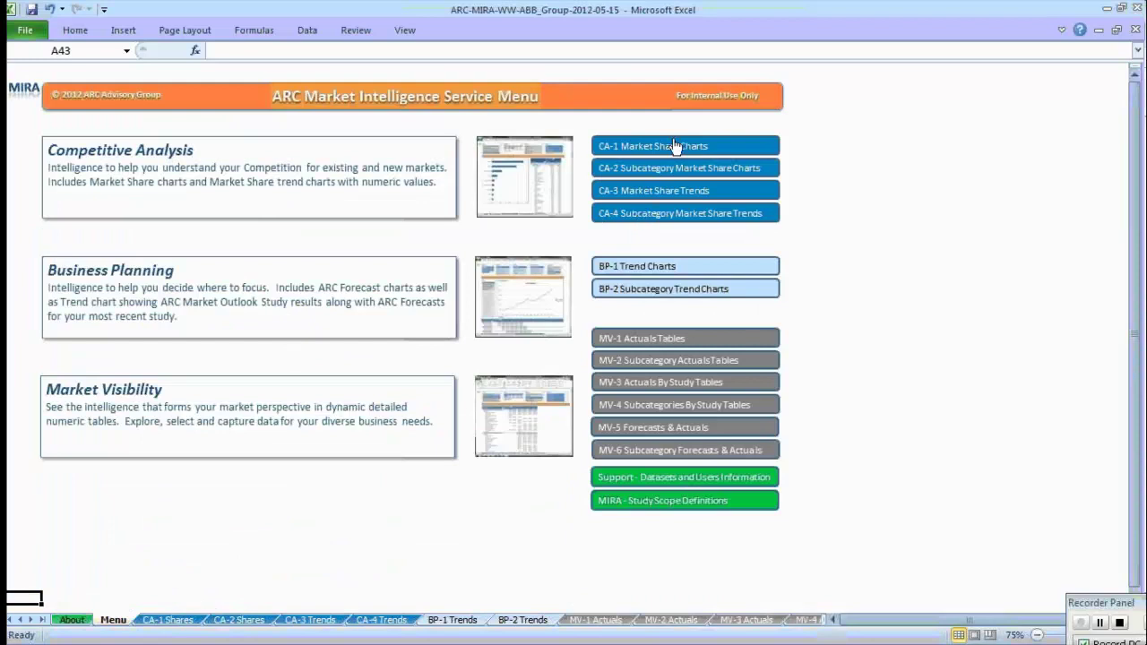
# On CA-4, narrow the SubCategory slicer from Operations Services to Project Management Services, then return to Menu.
pyautogui.click(687, 215)
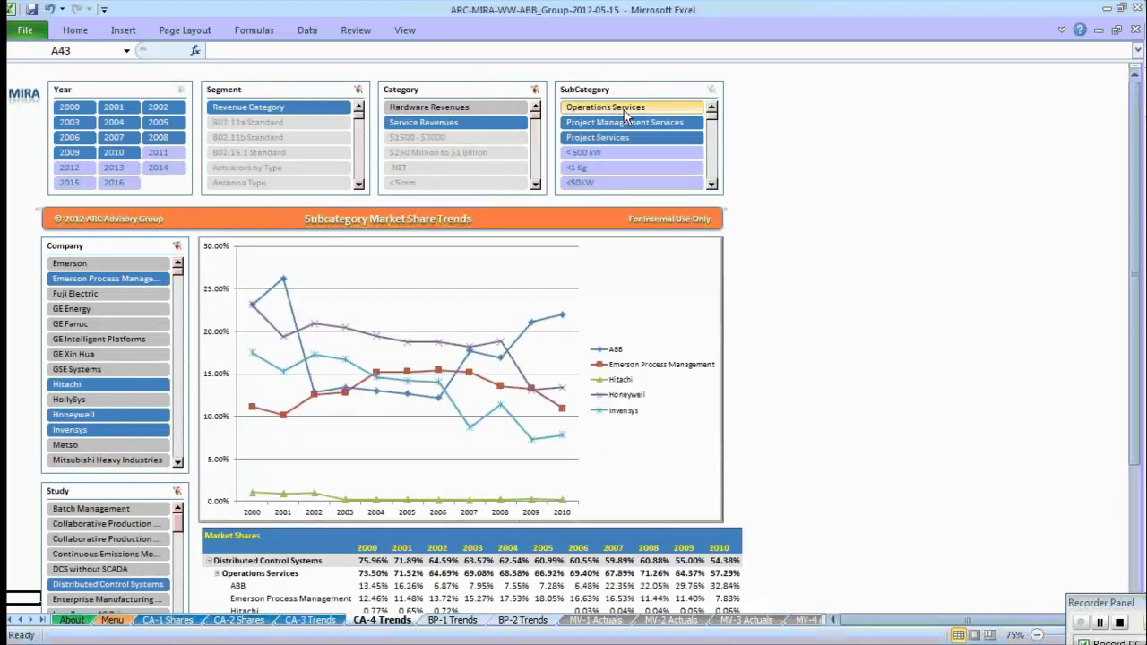
pyautogui.click(627, 109)
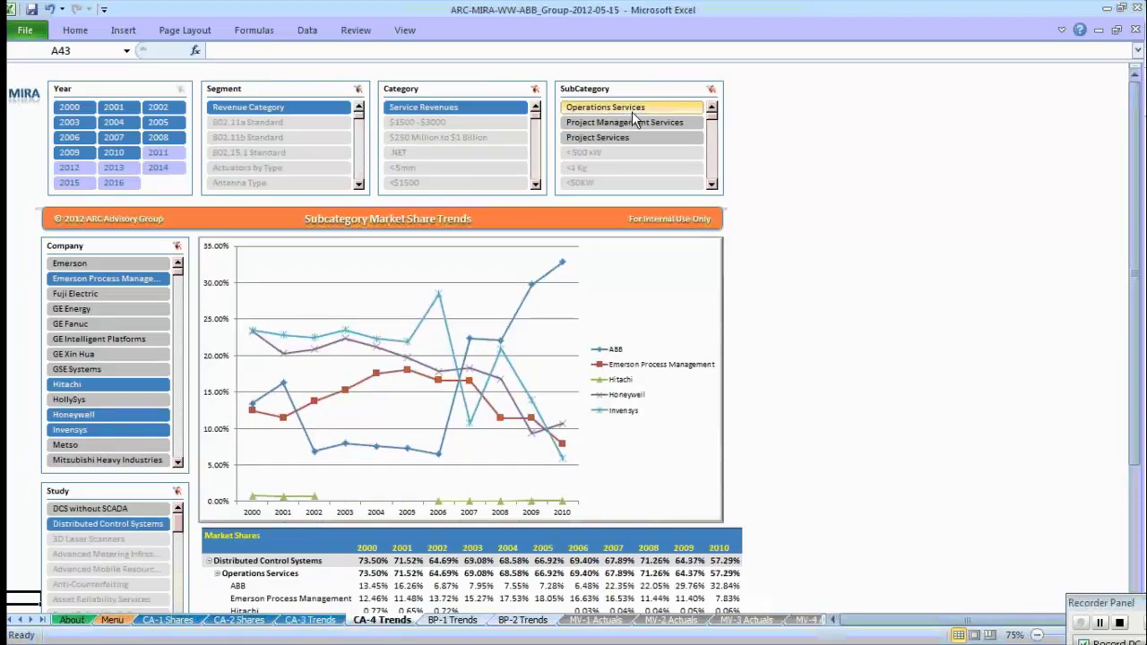
pyautogui.click(632, 122)
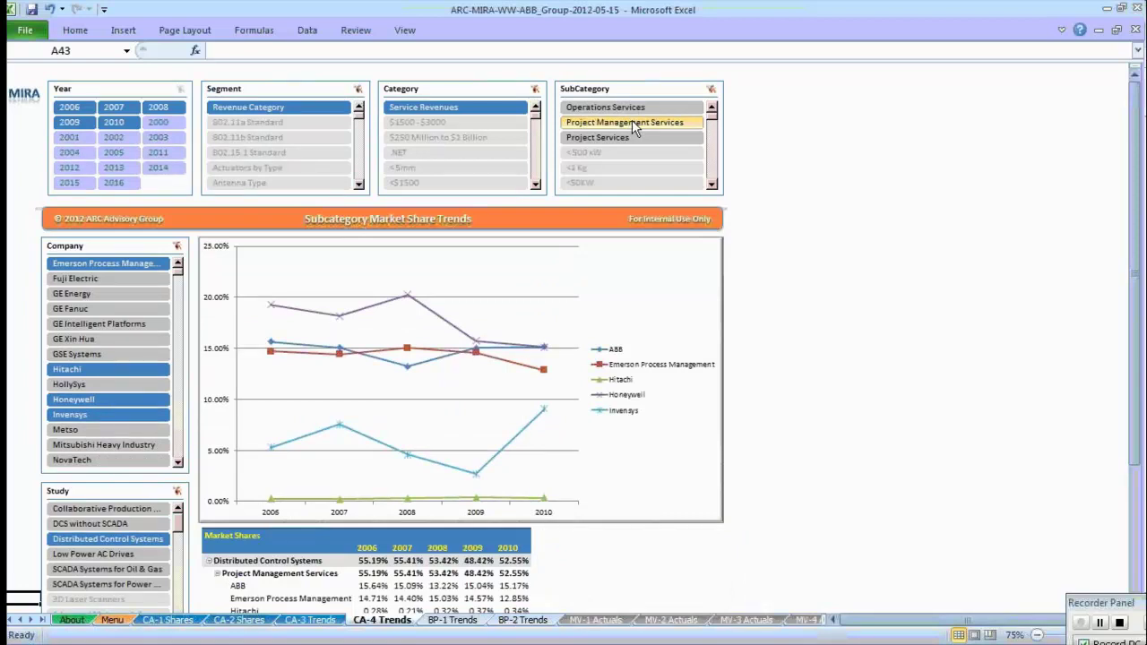
pyautogui.click(399, 220)
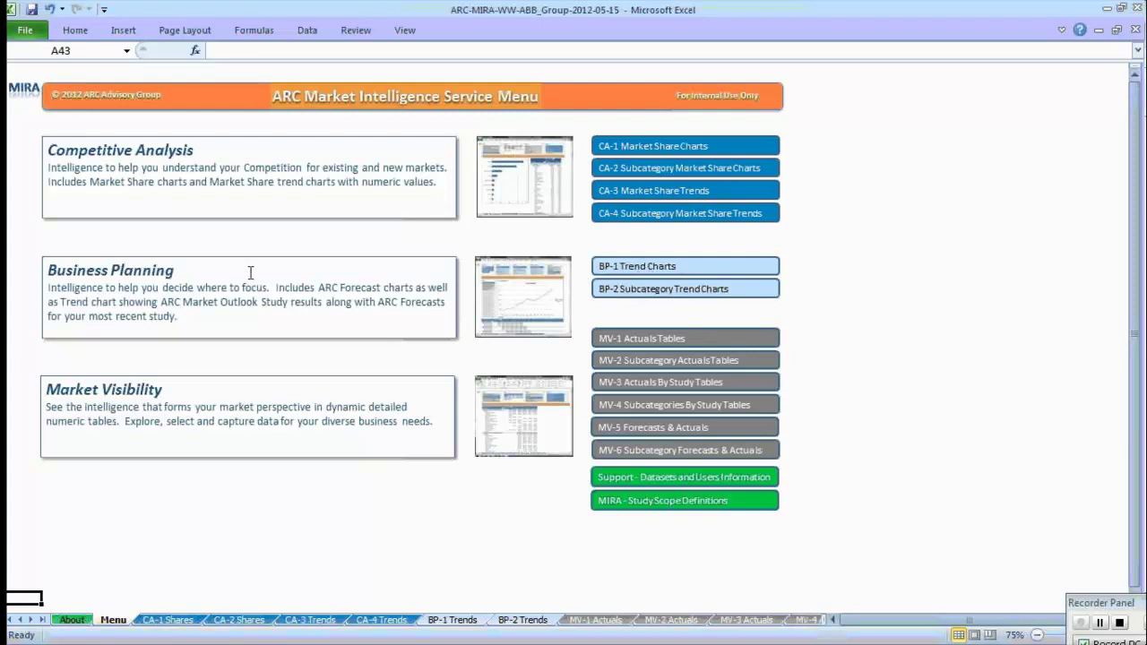
# Open BP-1 Trend Charts and read the Distributed Control Systems regional revenue data points, 2000–2015.
pyautogui.click(651, 273)
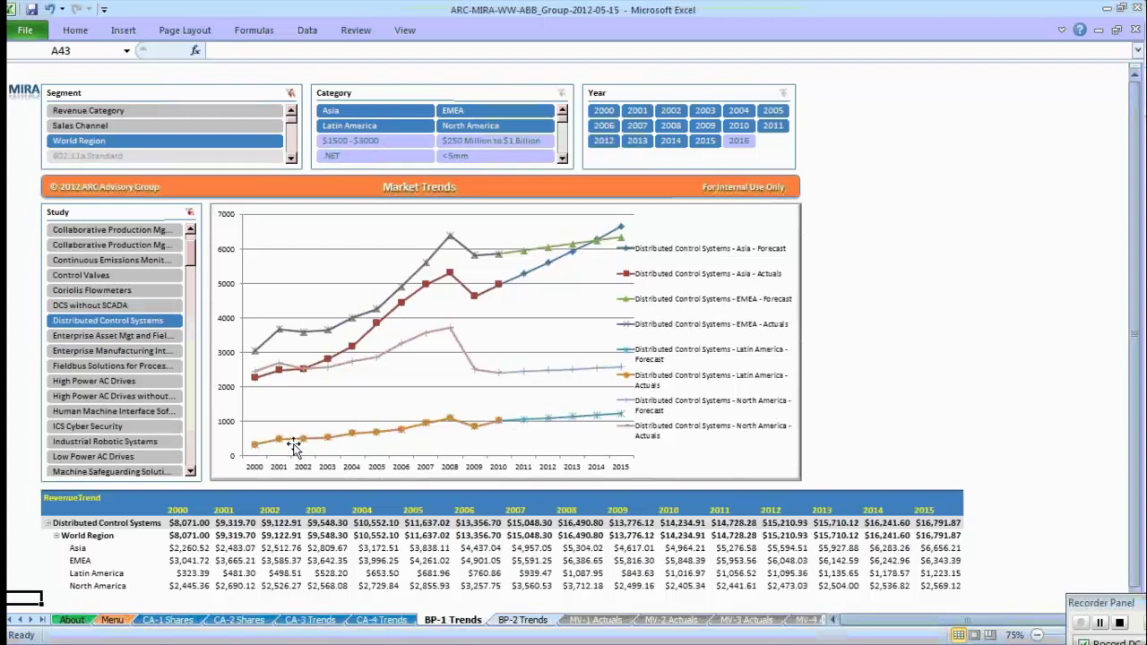
pyautogui.moveTo(501, 431)
pyautogui.moveTo(367, 436)
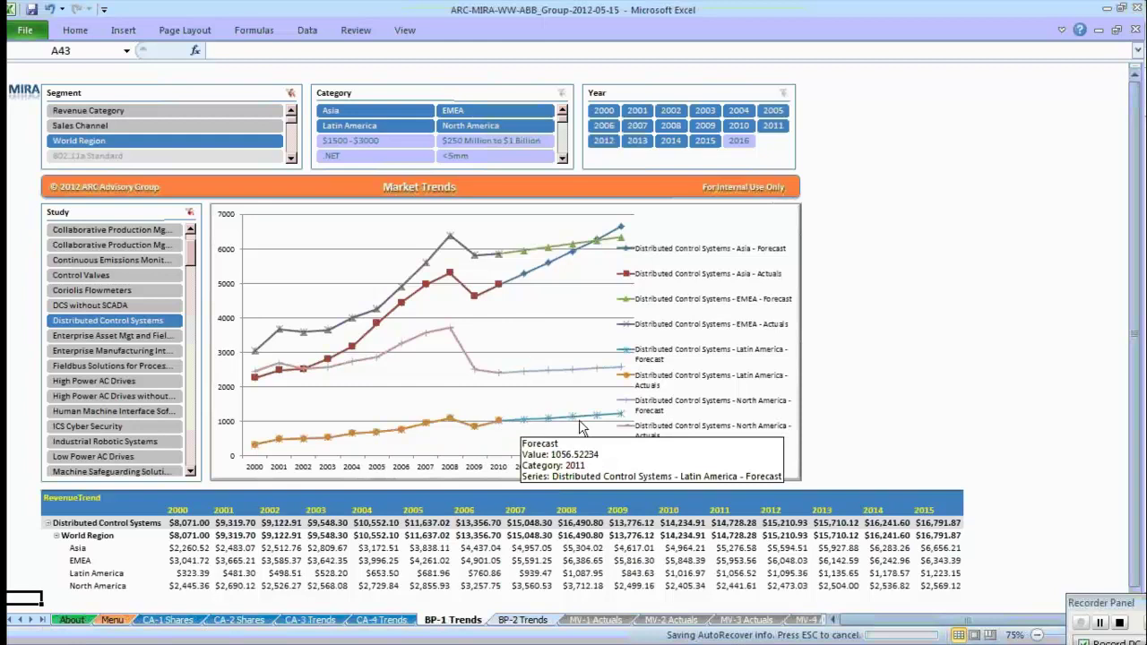
pyautogui.moveTo(581, 429)
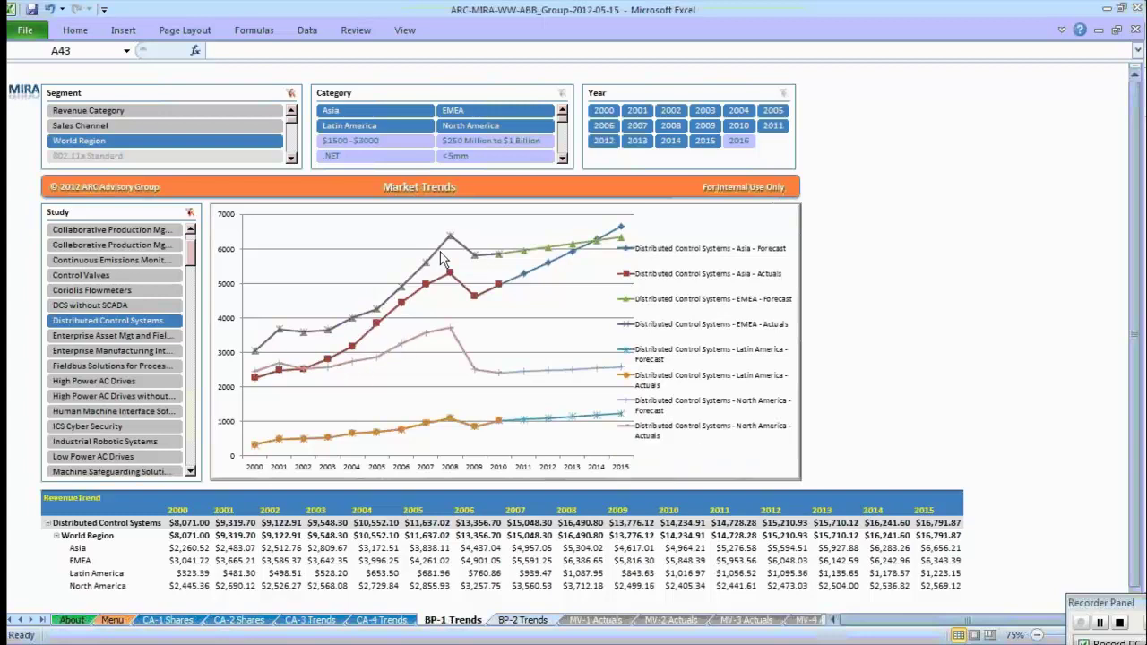
pyautogui.moveTo(445, 255)
pyautogui.moveTo(496, 288)
pyautogui.moveTo(432, 553)
# Set the Segment slicer to Industry and show Electric Power Generation, Refining and Oil & Gas.
pyautogui.click(292, 113)
pyautogui.click(291, 113)
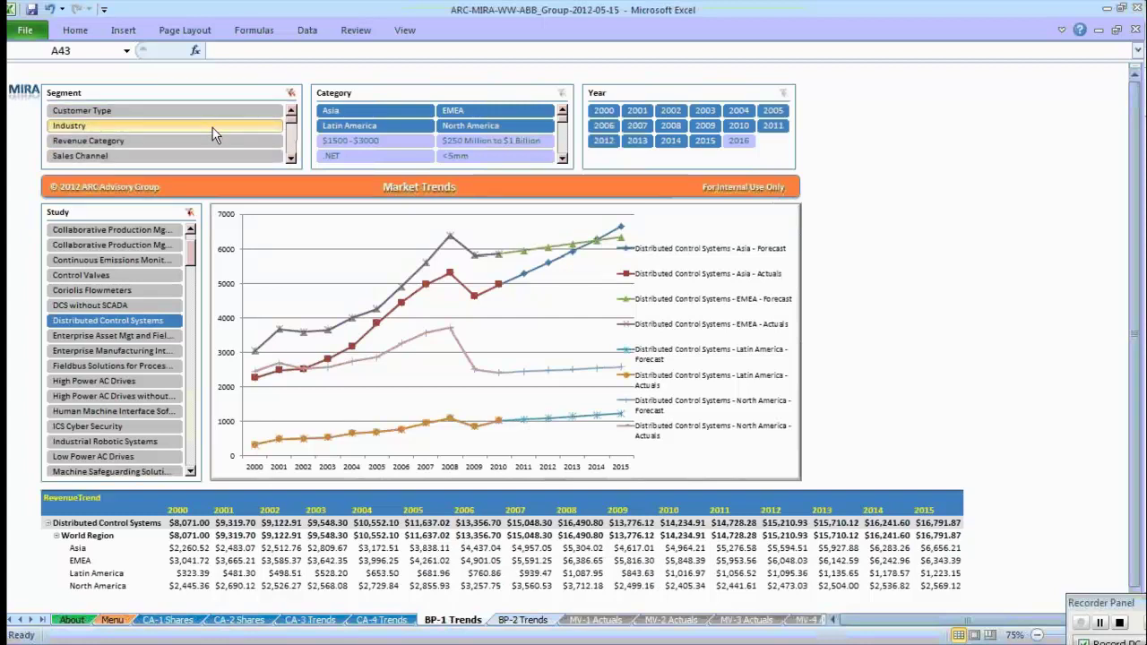
pyautogui.click(212, 122)
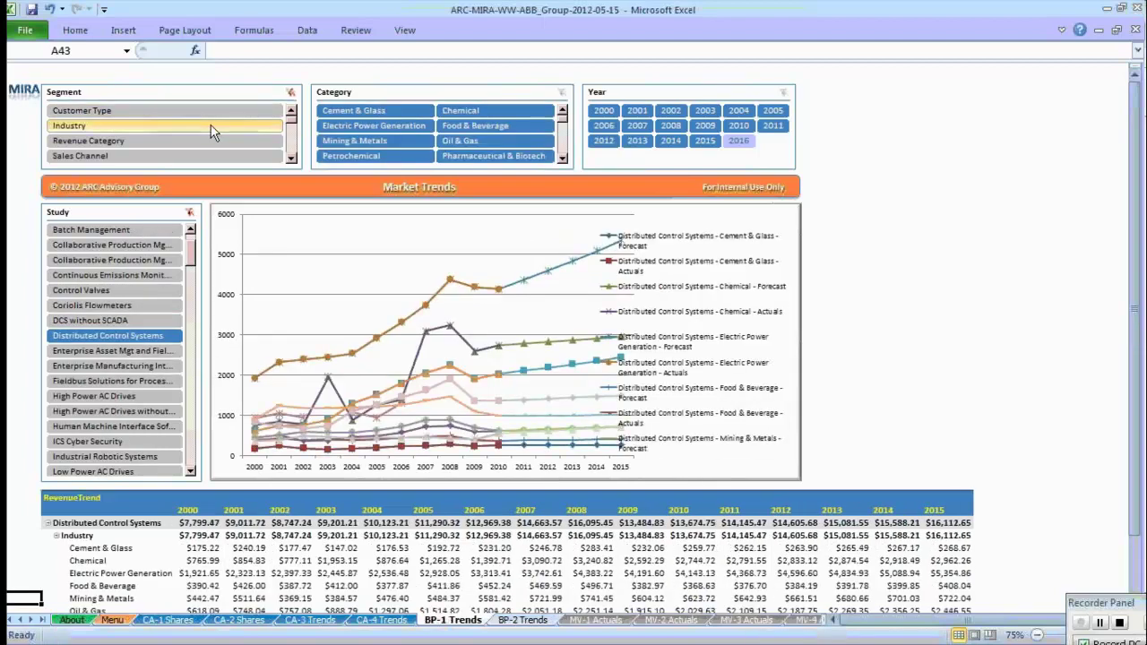
pyautogui.click(345, 127)
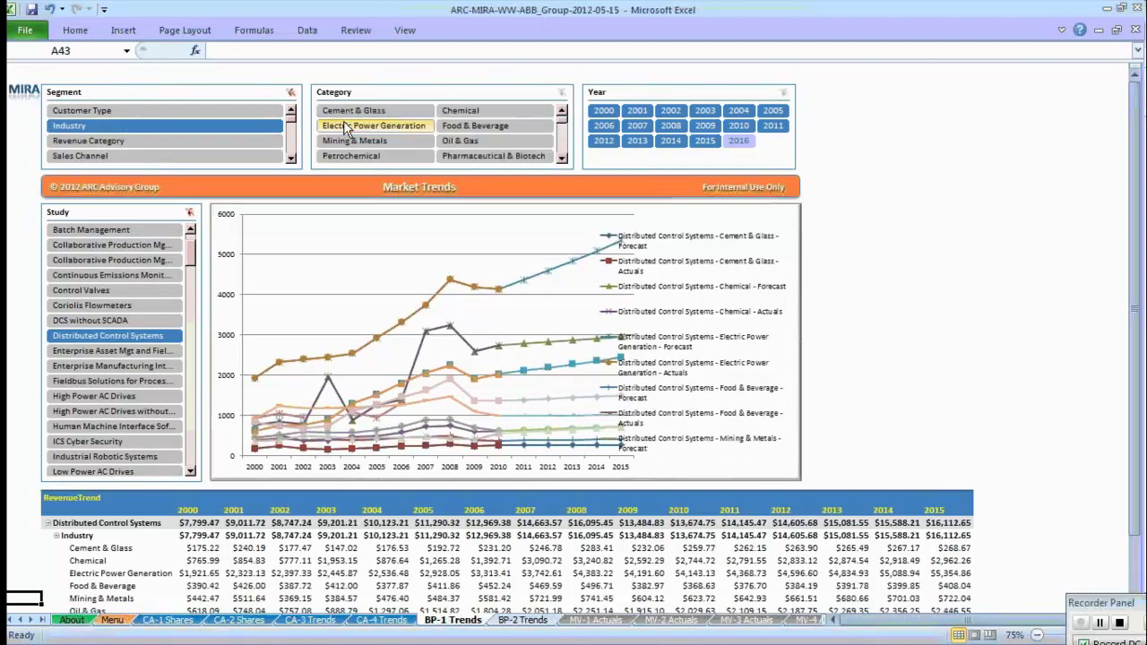
pyautogui.click(563, 159)
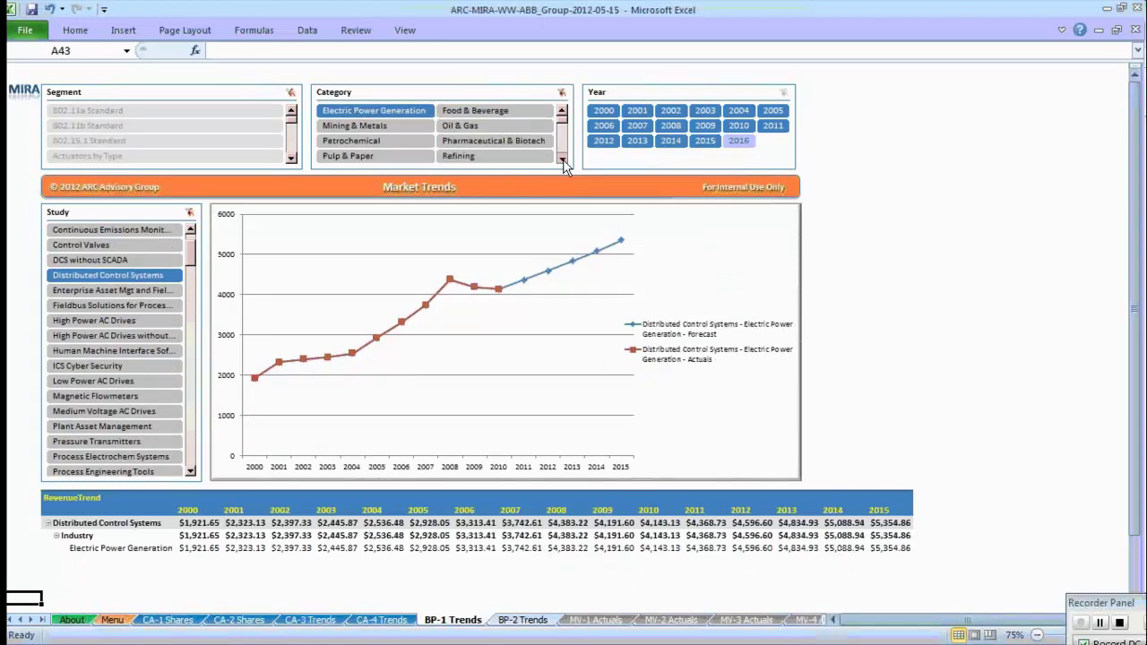
pyautogui.click(563, 159)
pyautogui.click(563, 159)
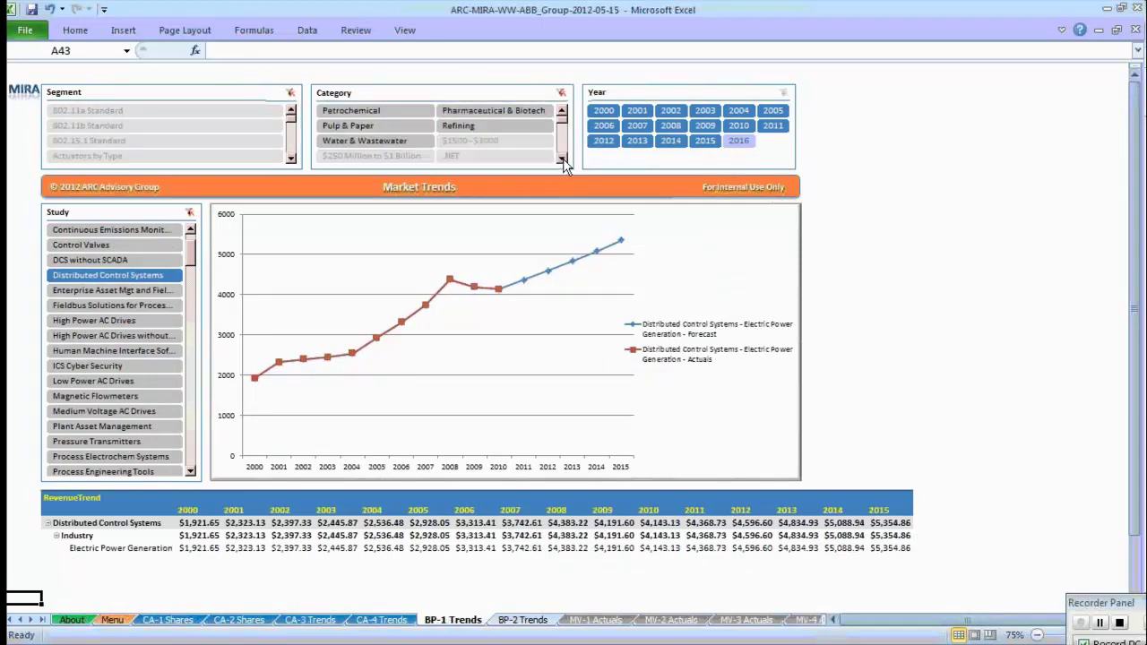
pyautogui.click(526, 126)
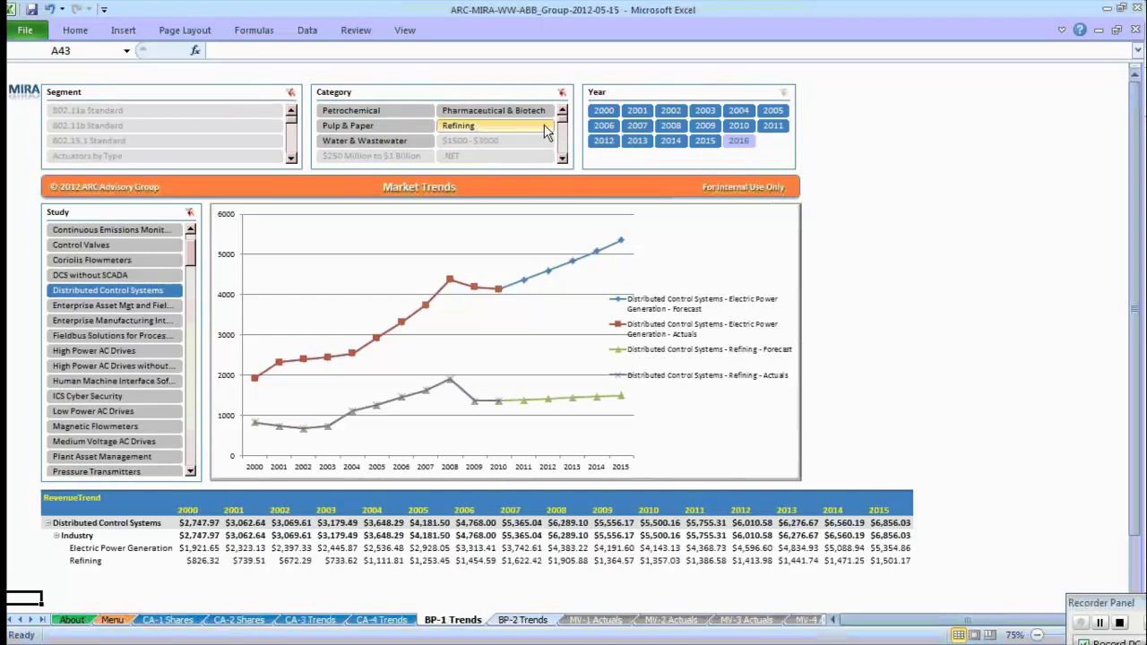
pyautogui.click(561, 111)
pyautogui.click(562, 111)
pyautogui.click(562, 111)
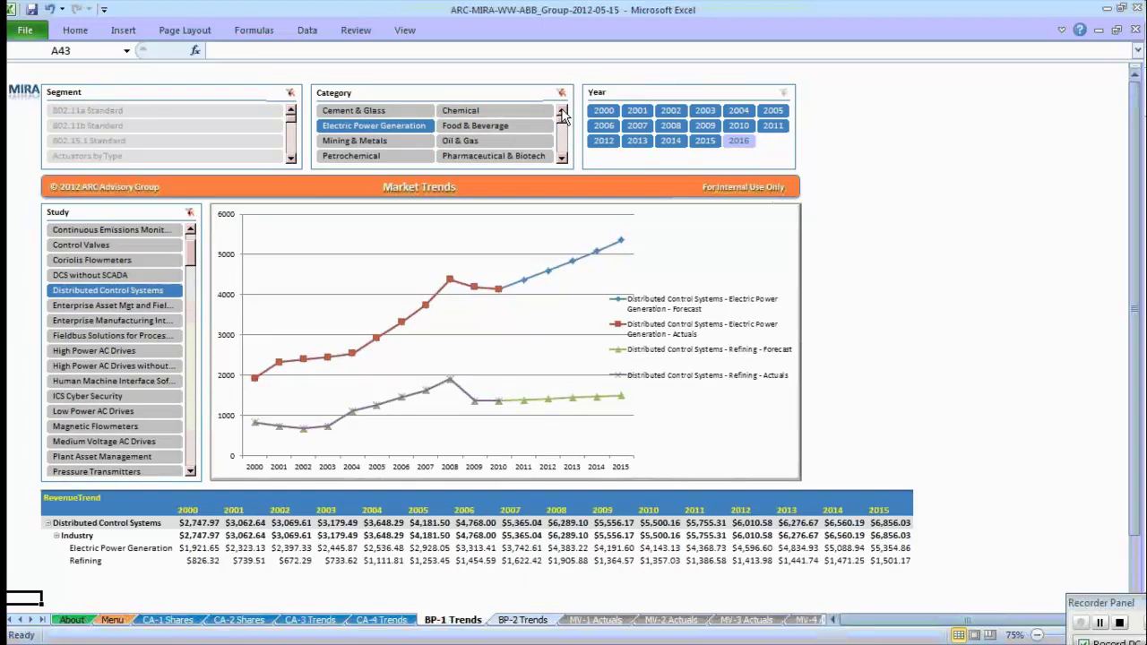
pyautogui.keyDown('ctrl'); pyautogui.click(508, 143); pyautogui.keyUp('ctrl')
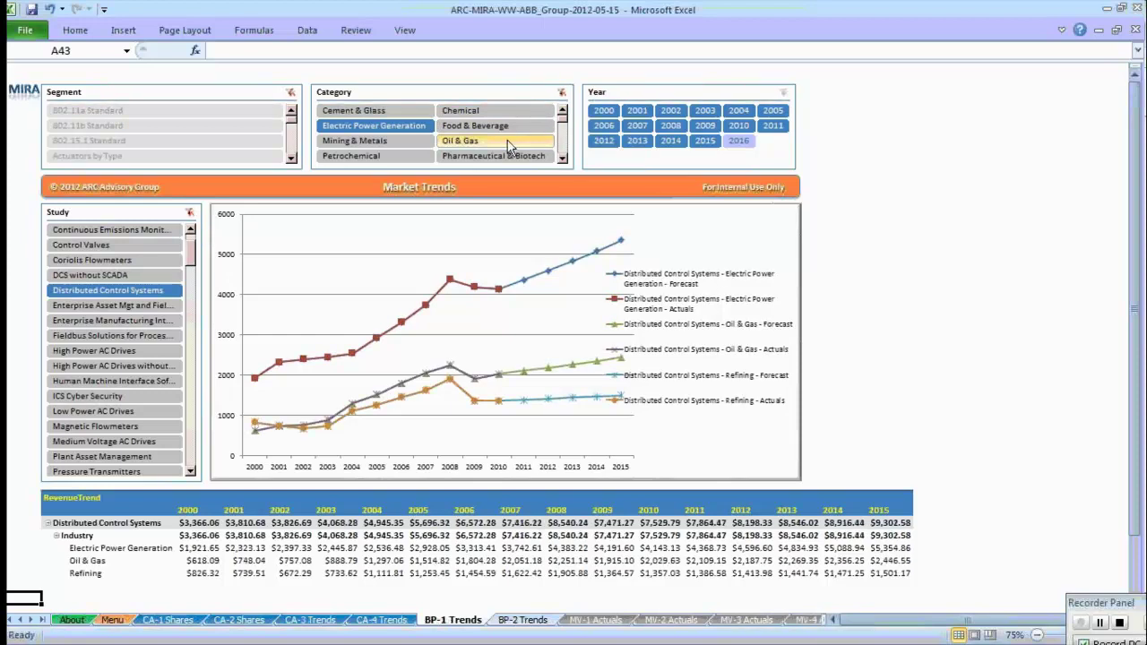
# Open BP-2 Subcategory Trend Charts to review service revenue trends, then return to Menu.
pyautogui.click(437, 195)
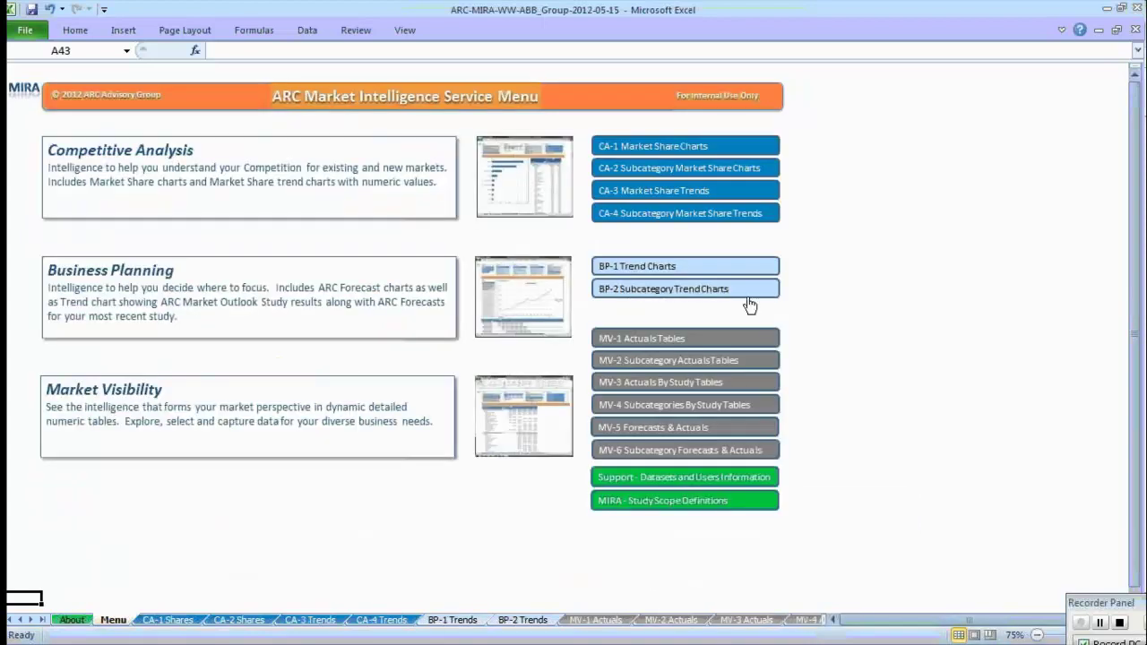
pyautogui.click(715, 290)
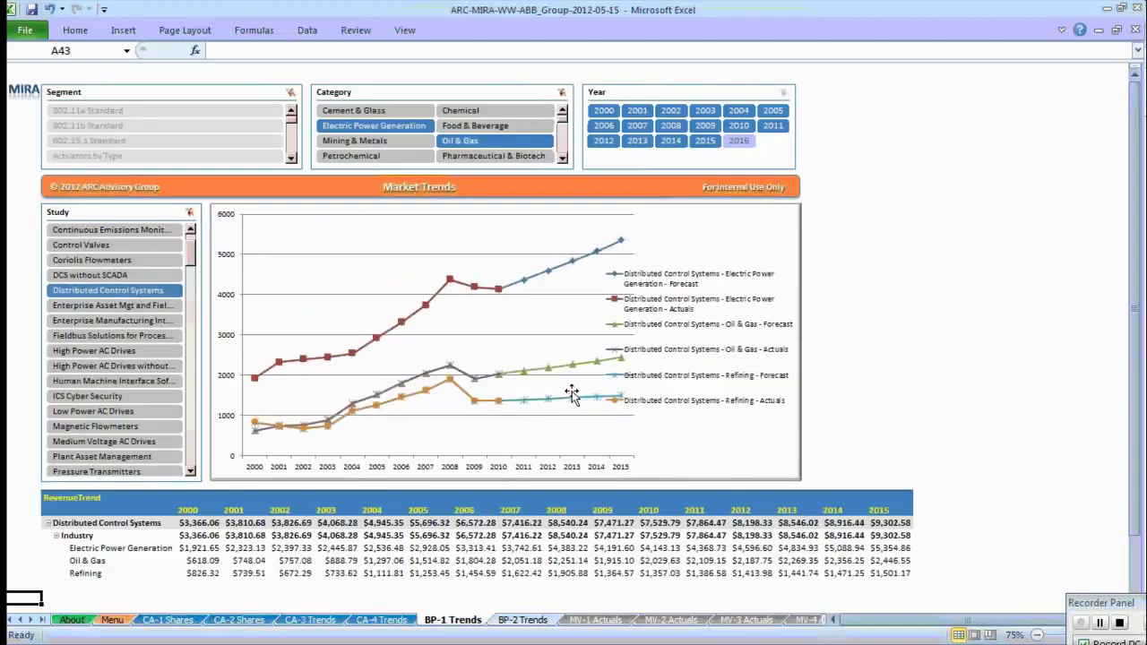
pyautogui.click(571, 394)
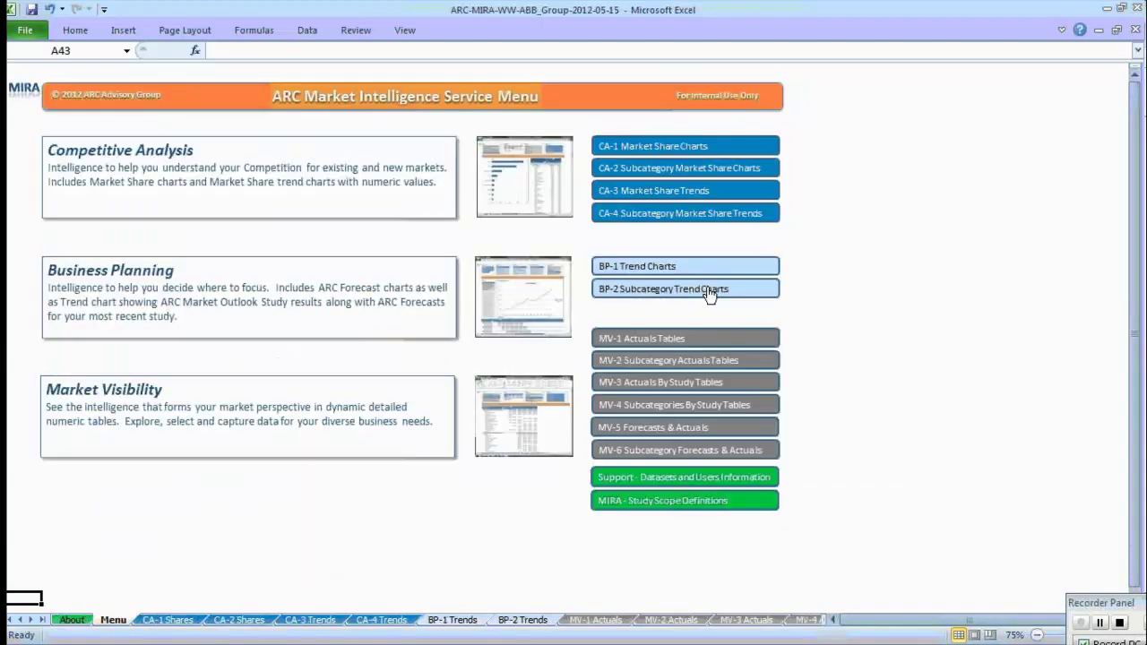
pyautogui.click(710, 291)
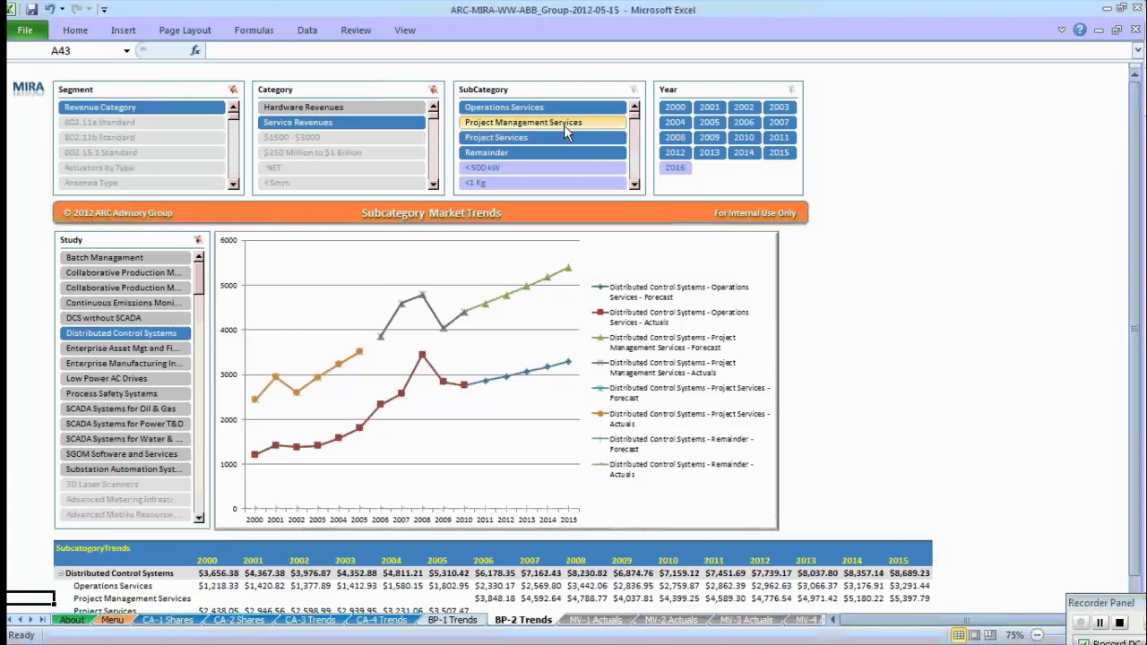
pyautogui.click(411, 215)
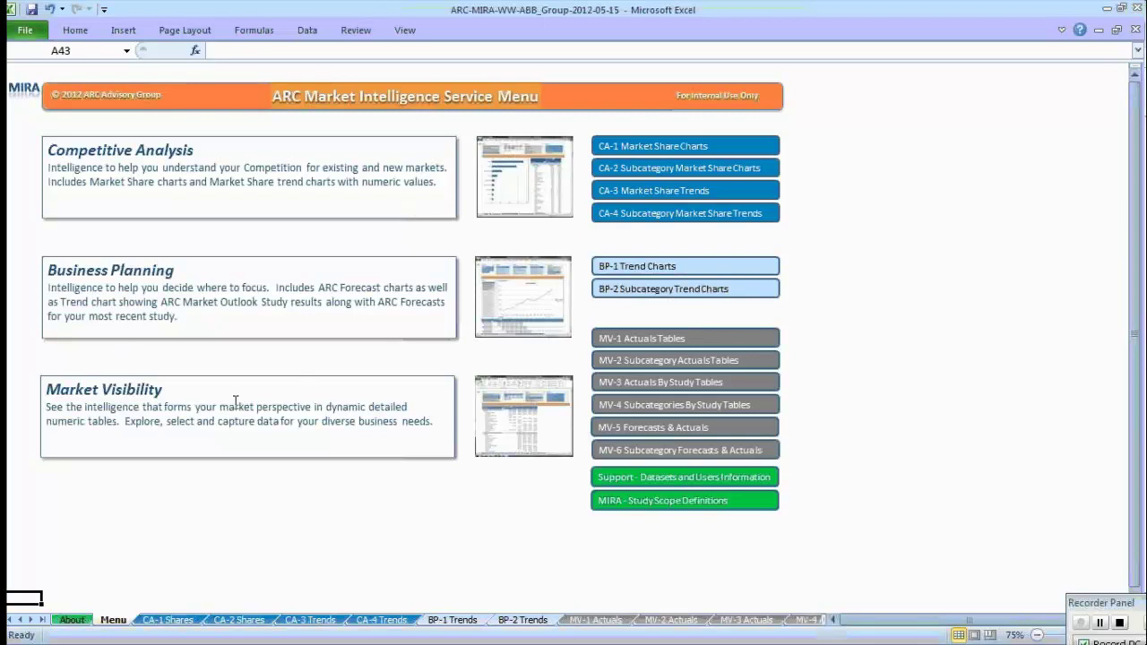
# Open MV-1 Actuals Tables and select Distributed Control Systems revenue figures in Actuals By Year.
pyautogui.click(671, 339)
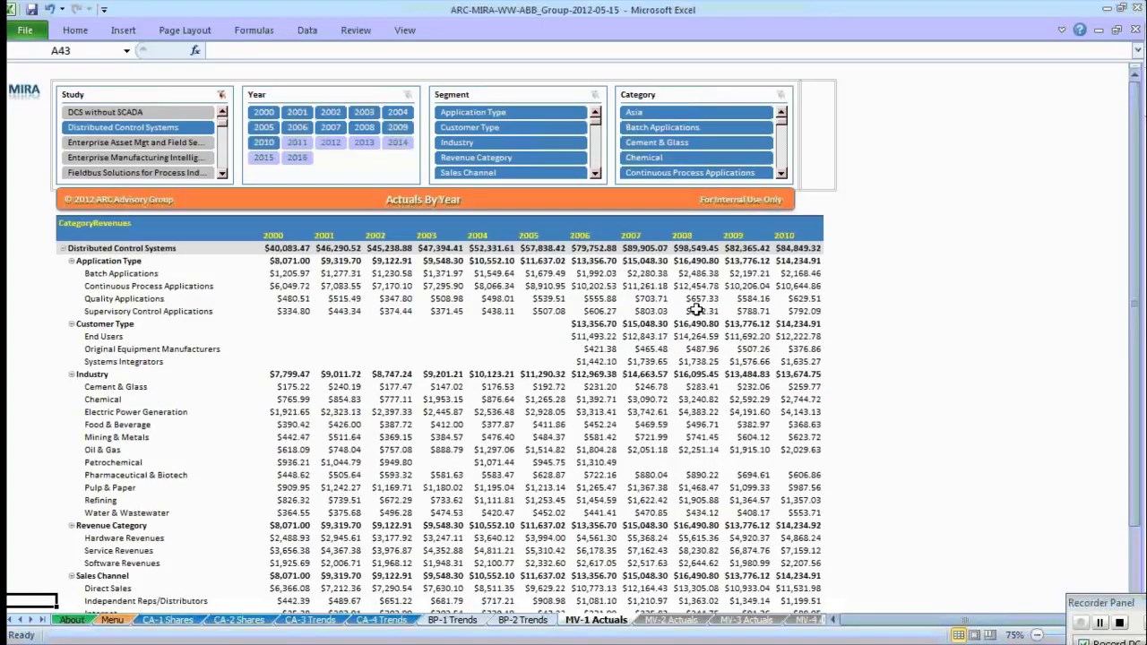
pyautogui.moveTo(1133, 212); pyautogui.dragTo(1134, 211)
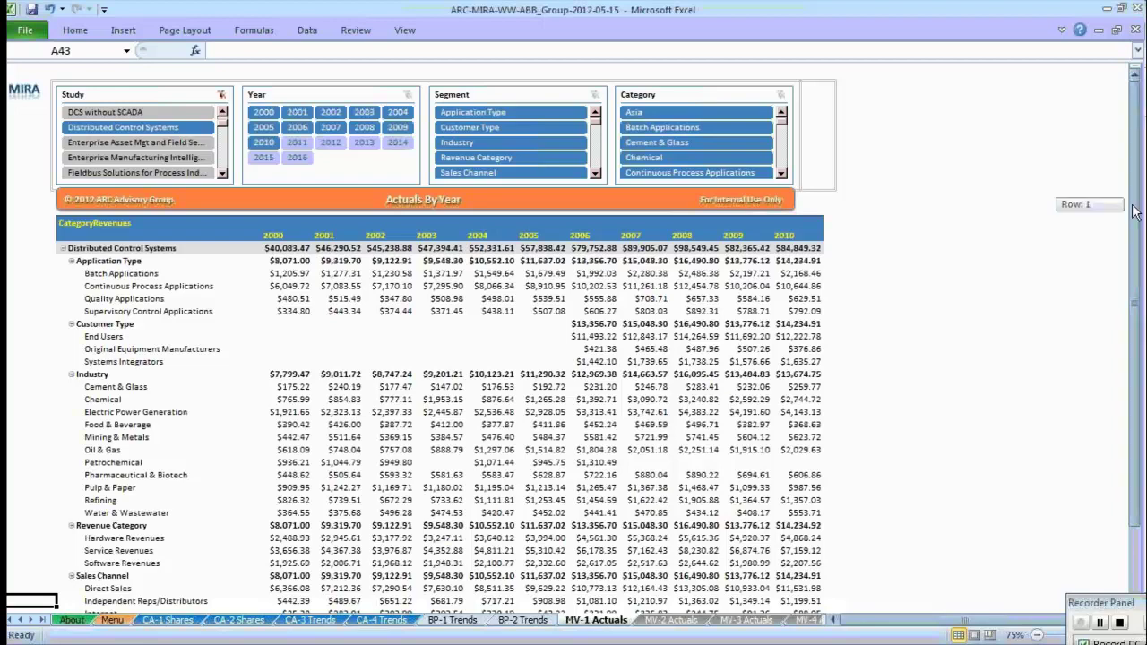
pyautogui.moveTo(1134, 213); pyautogui.dragTo(1140, 164)
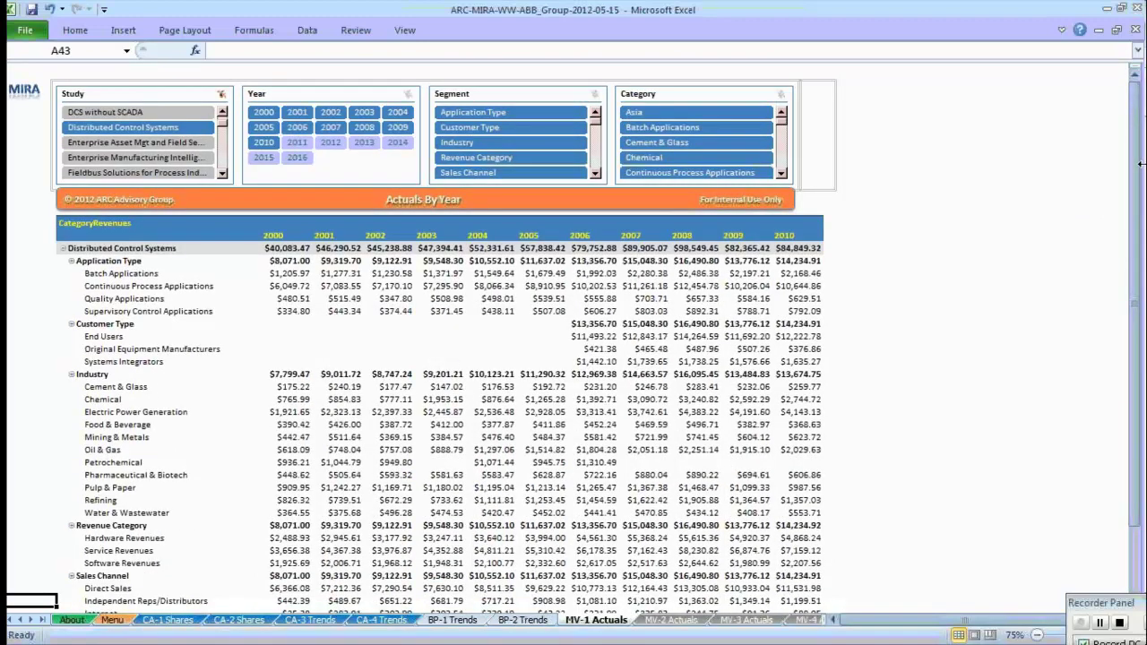
pyautogui.click(264, 235)
pyautogui.moveTo(454, 254); pyautogui.dragTo(248, 248)
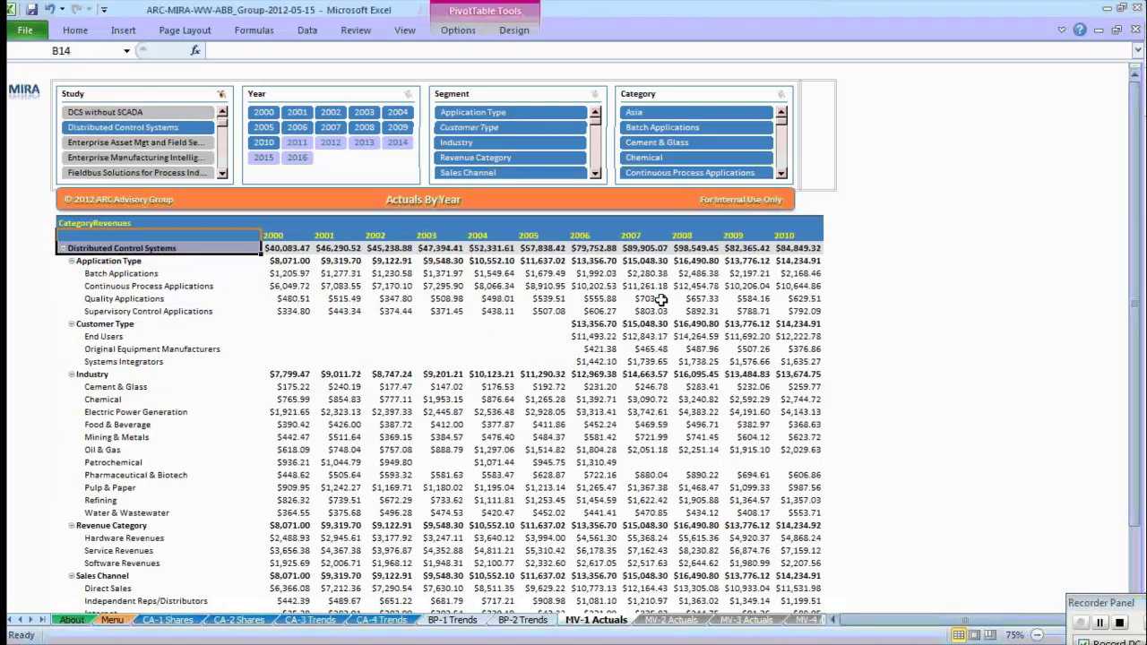
pyautogui.moveTo(1138, 172); pyautogui.dragTo(1143, 288)
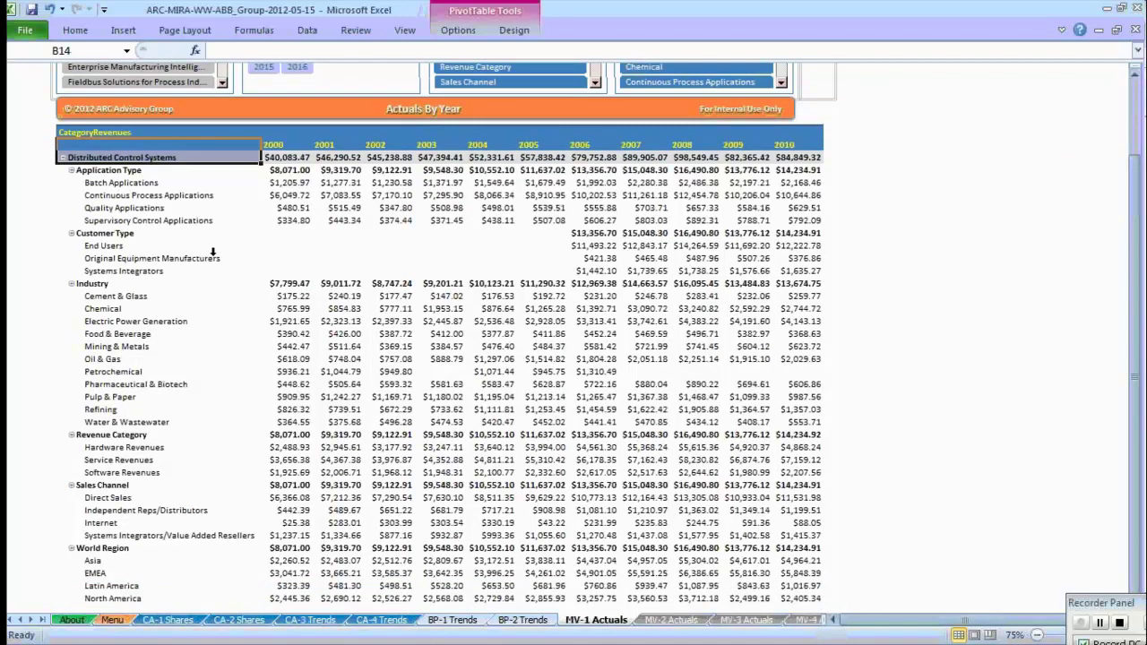
pyautogui.moveTo(1136, 421); pyautogui.dragTo(1136, 333)
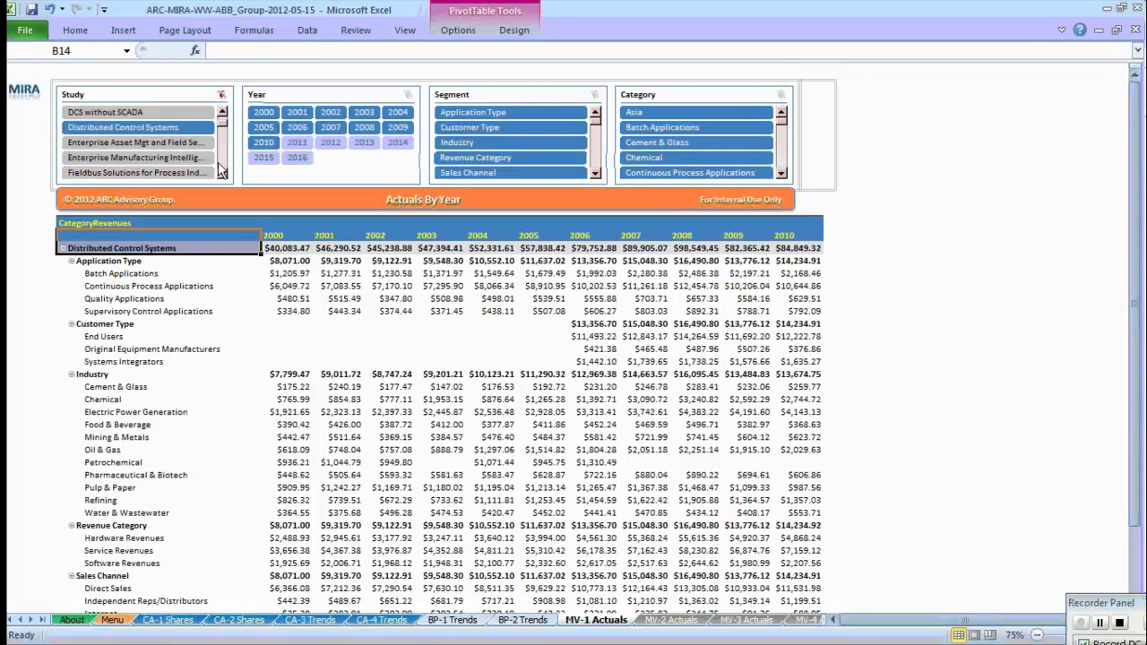
# Switch the MV-1 Actuals Study slicer to Control Valves and browse further studies.
pyautogui.click(221, 170)
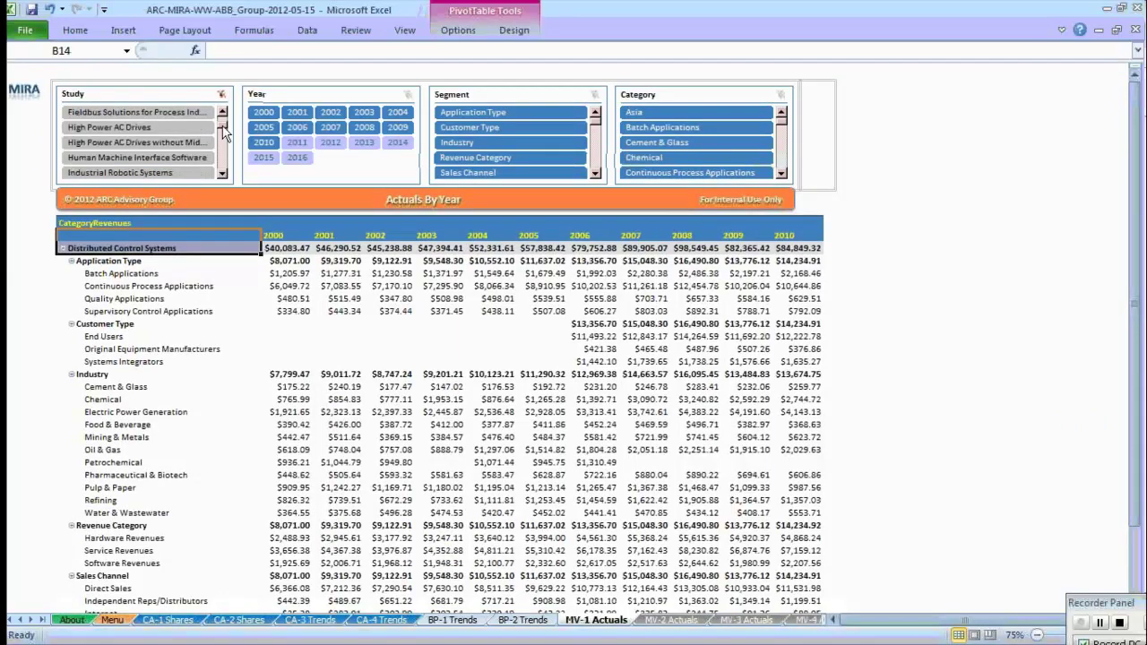
pyautogui.moveTo(224, 137); pyautogui.dragTo(225, 121)
pyautogui.scroll(-2, 226, 121)
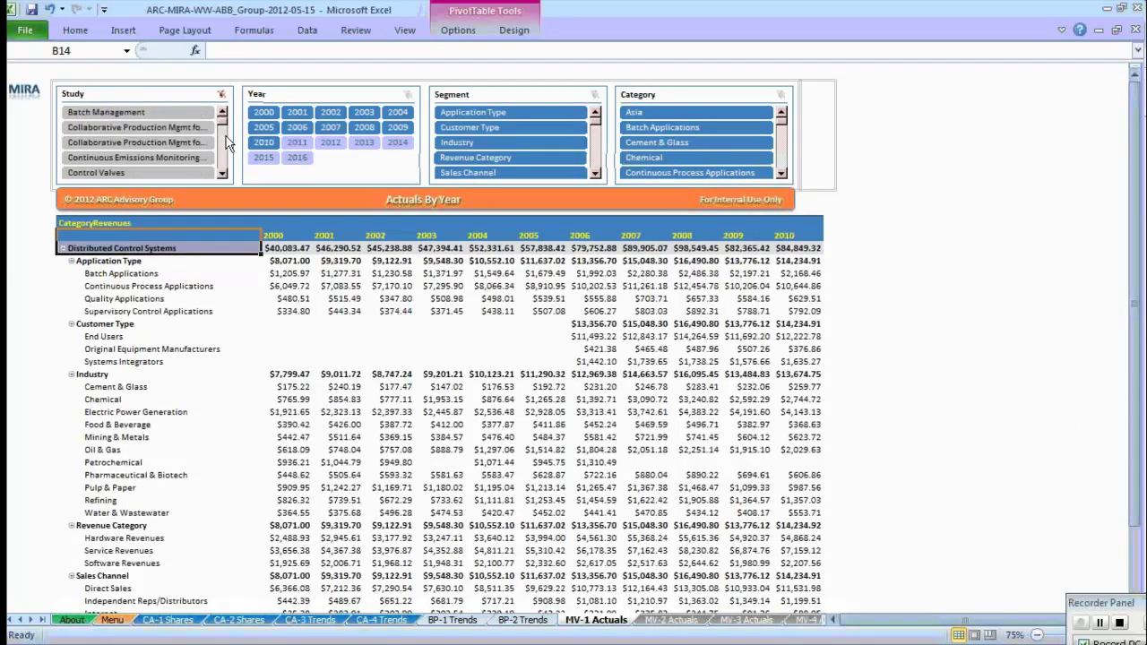
pyautogui.click(178, 173)
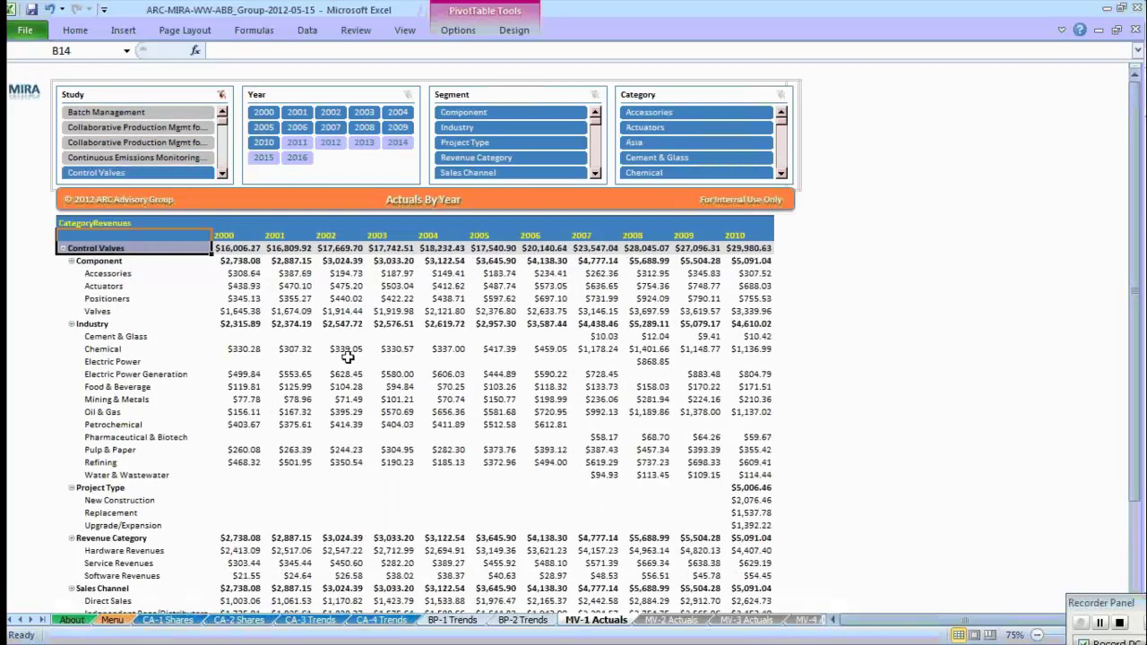
pyautogui.moveTo(633, 387)
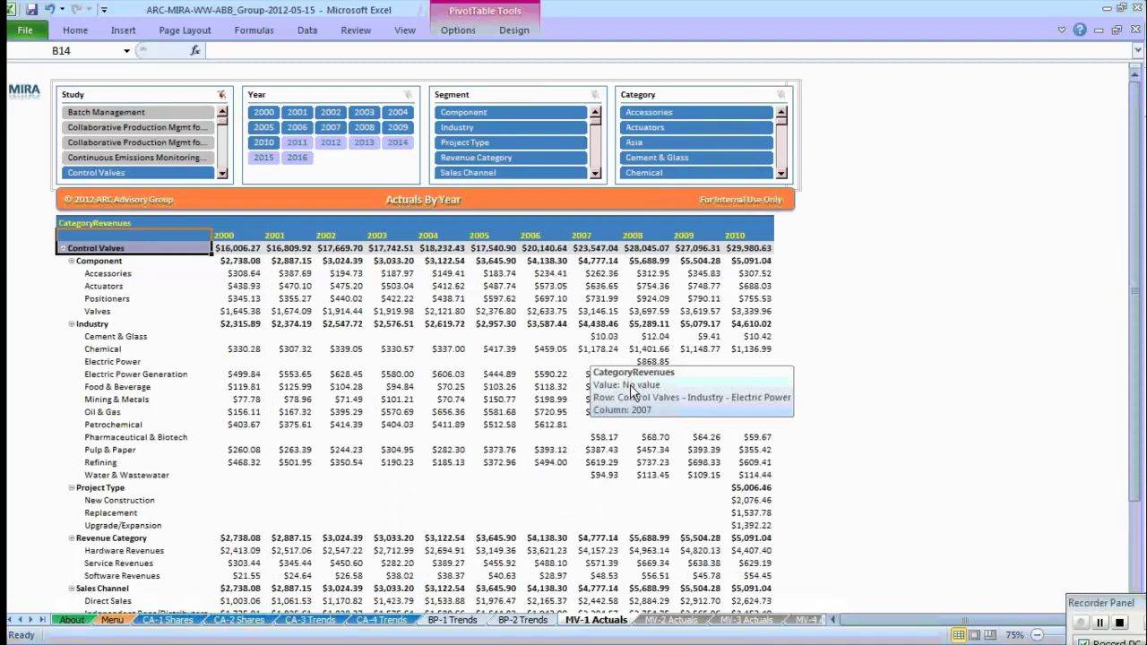
pyautogui.click(223, 174)
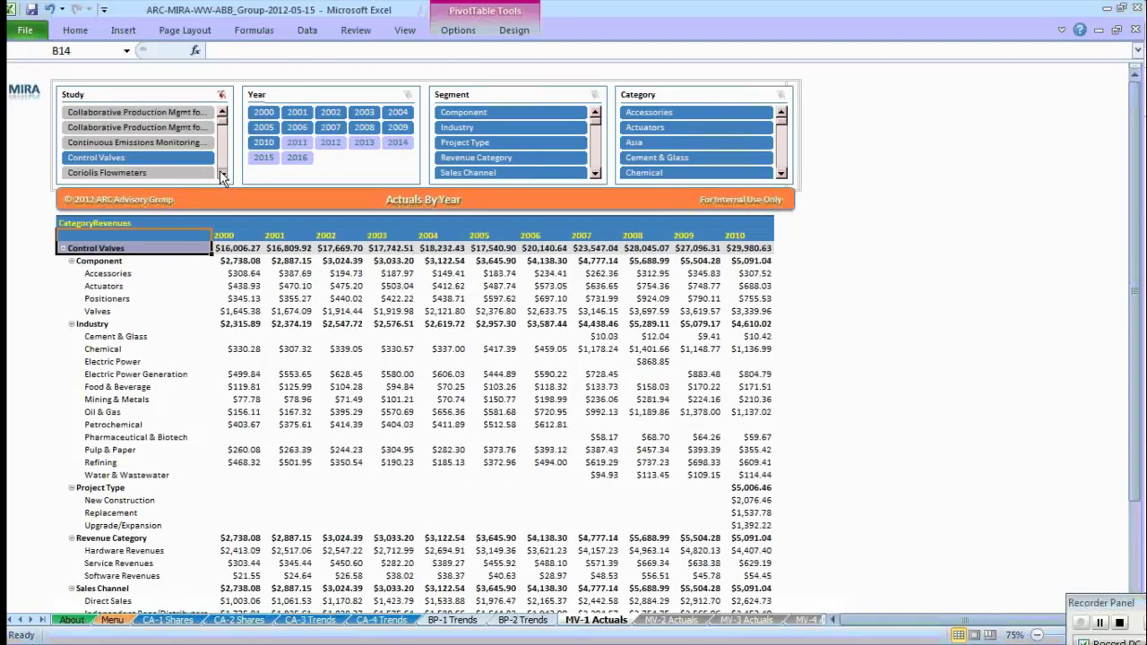
pyautogui.click(223, 175)
pyautogui.click(223, 175)
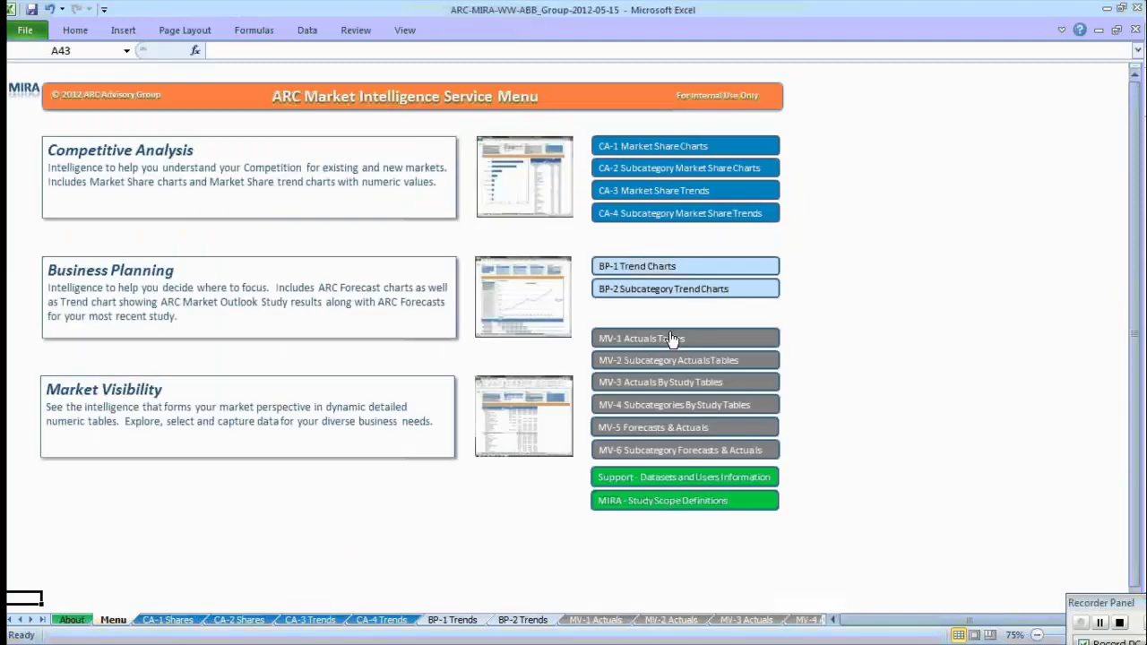
# Add Distributed Control Systems to the Study filter, select its rows down to Customer Type, and return to Menu.
pyautogui.click(670, 338)
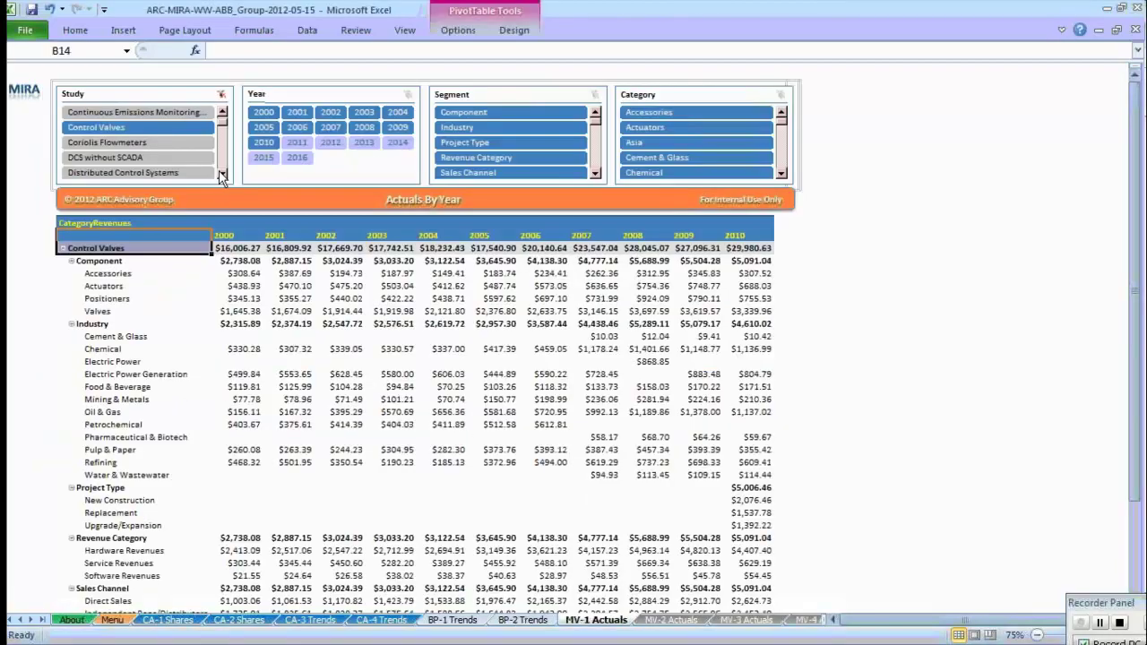
pyautogui.keyDown('ctrl'); pyautogui.click(179, 172); pyautogui.keyUp('ctrl')
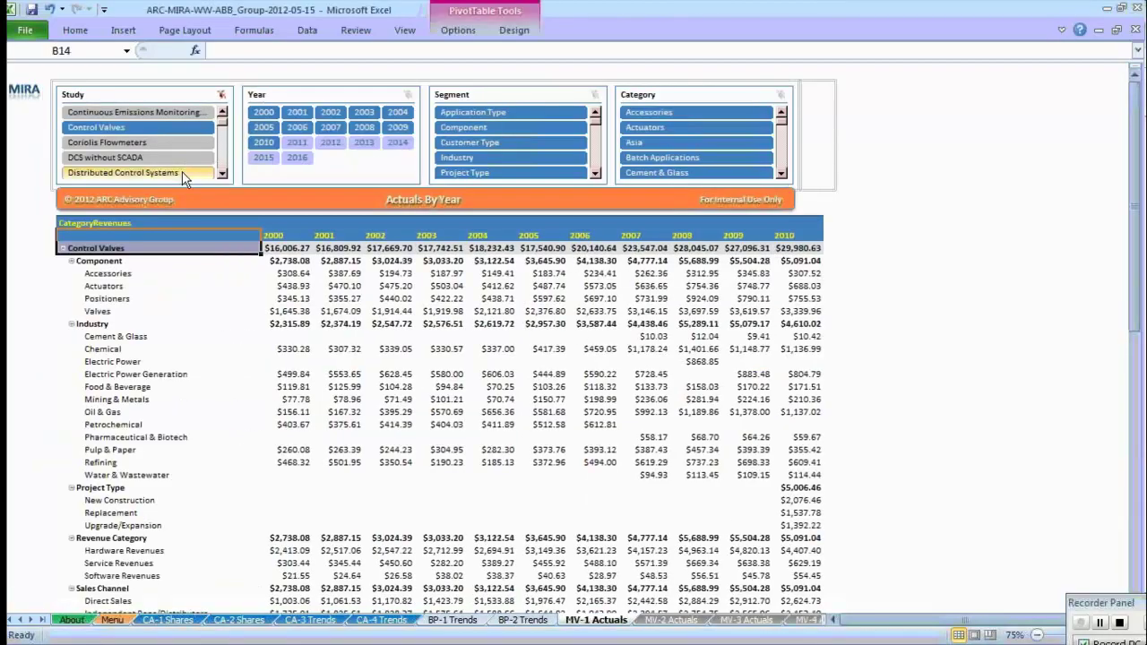
pyautogui.moveTo(1134, 130); pyautogui.dragTo(1139, 254)
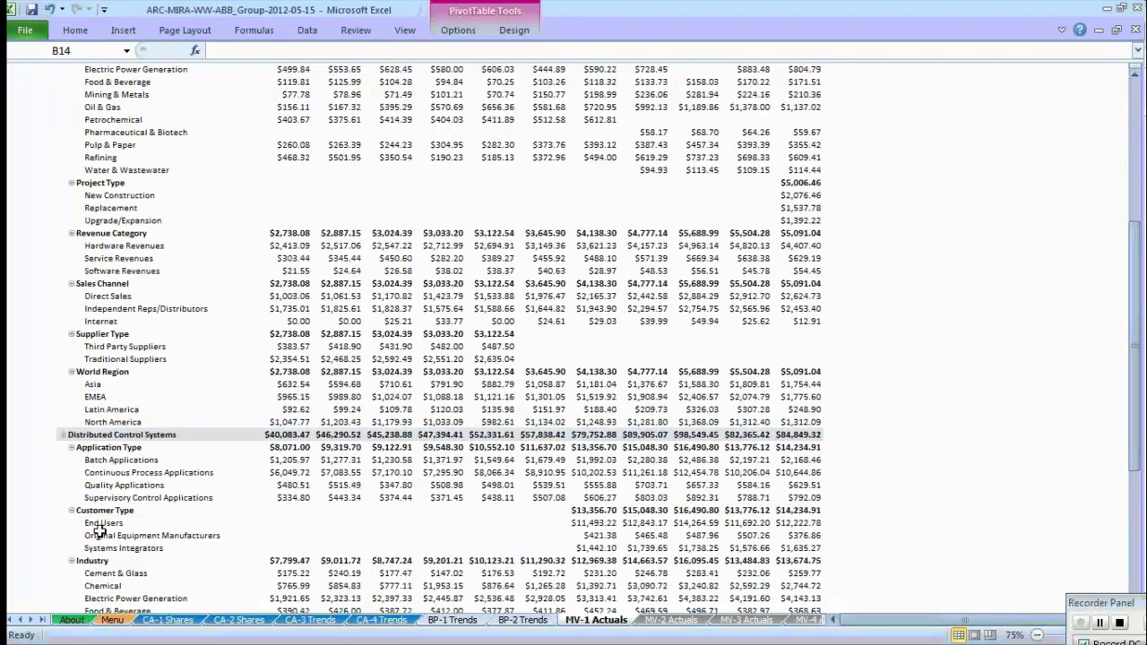
pyautogui.click(117, 435)
pyautogui.keyDown('shift'); pyautogui.click(163, 511); pyautogui.keyUp('shift')
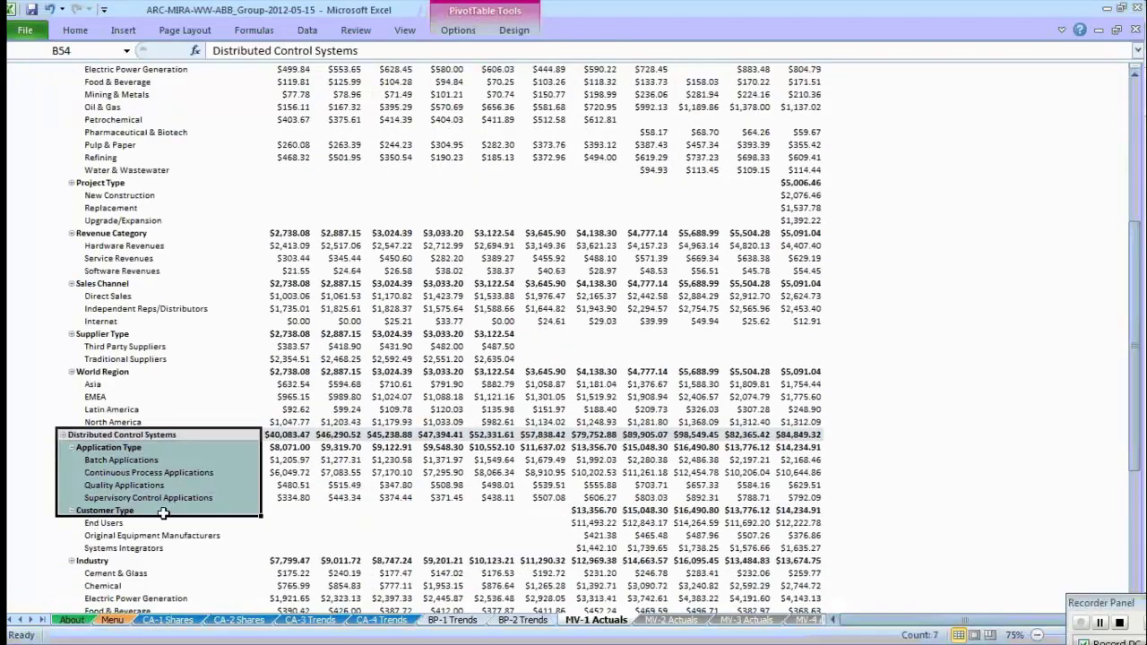
pyautogui.moveTo(1140, 309); pyautogui.dragTo(1140, 164)
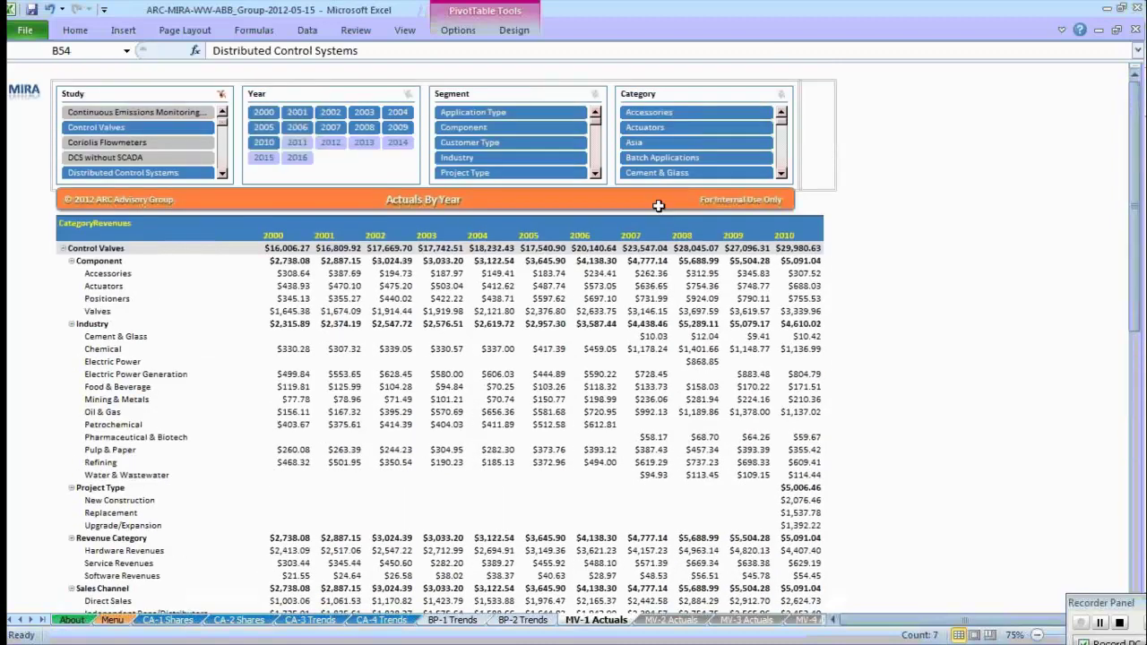
pyautogui.click(458, 199)
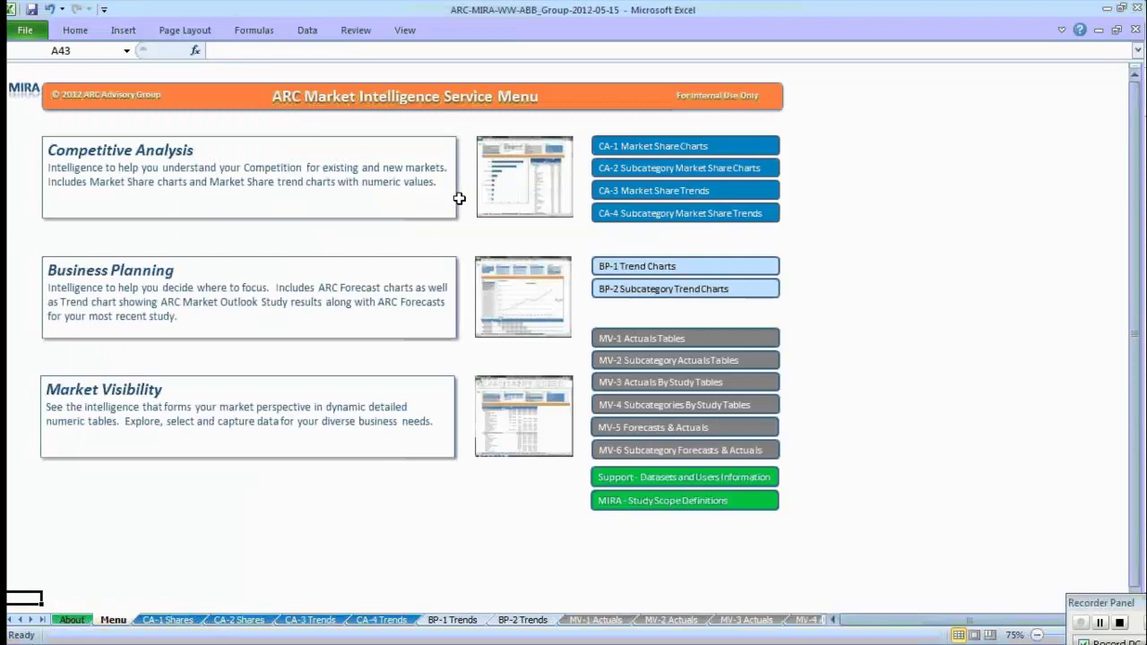
pyautogui.click(717, 366)
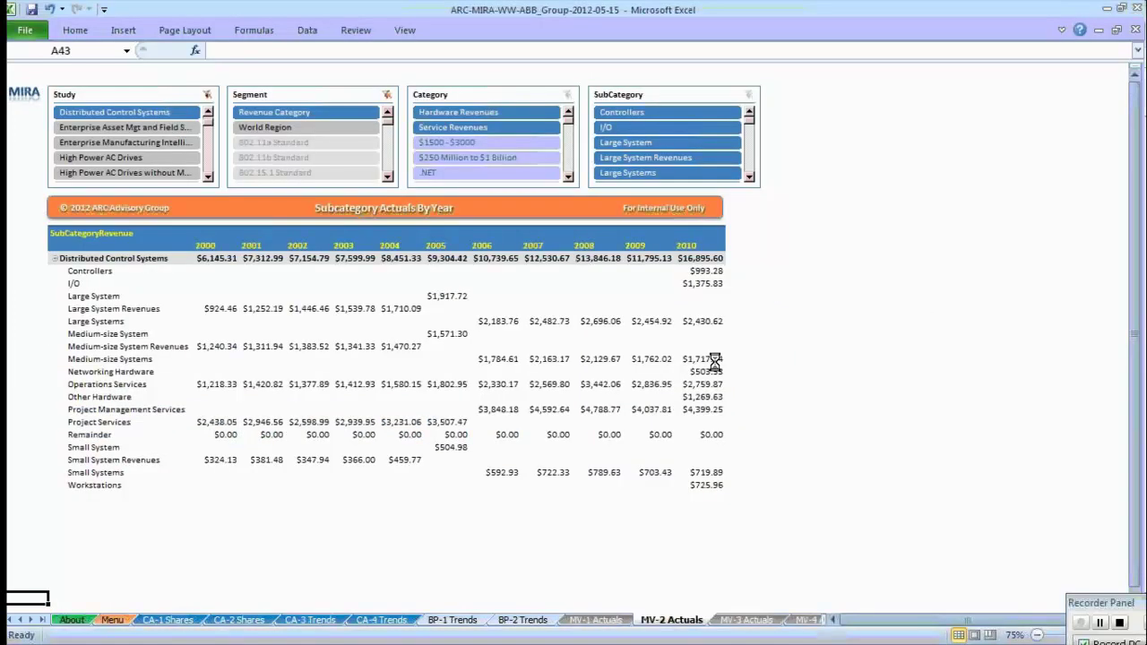
pyautogui.moveTo(715, 359)
pyautogui.click(426, 209)
pyautogui.click(426, 209)
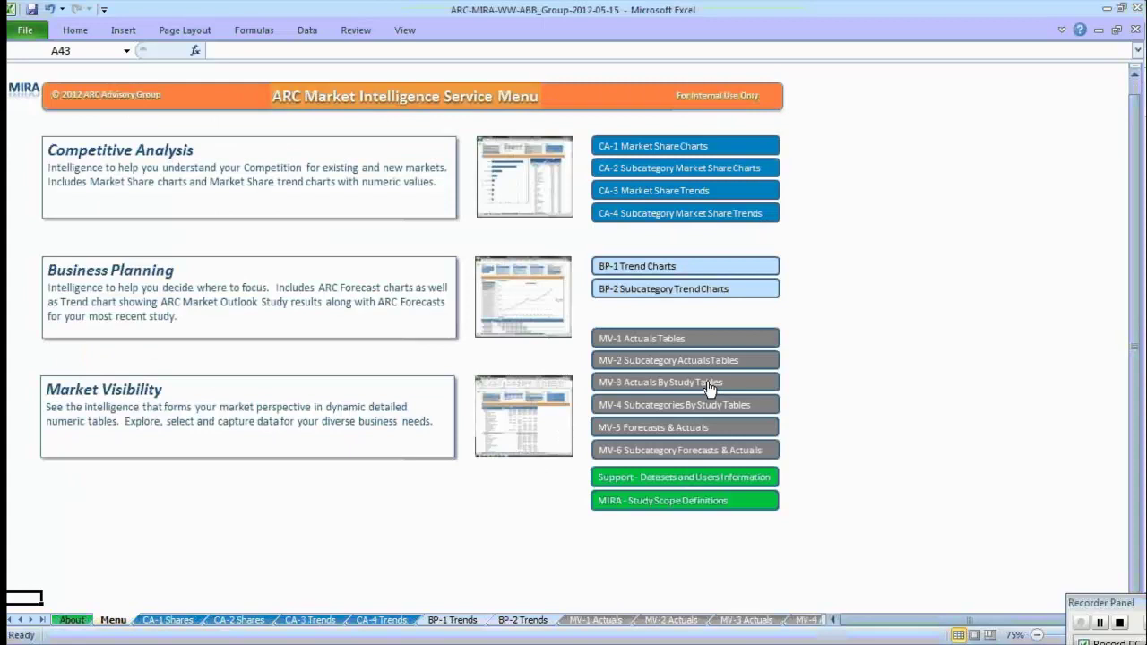
# Open MV-3 Actuals By Study and select 2008–2009 End Users, Batch Applications and Cement & Glass revenues.
pyautogui.click(709, 387)
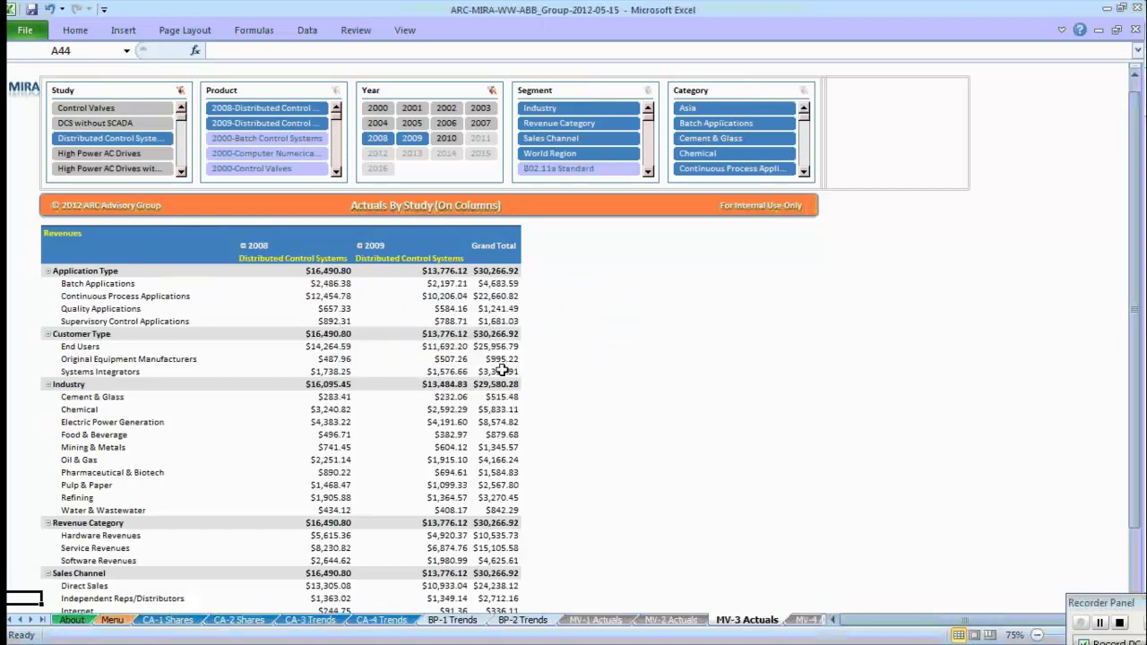
pyautogui.click(350, 348)
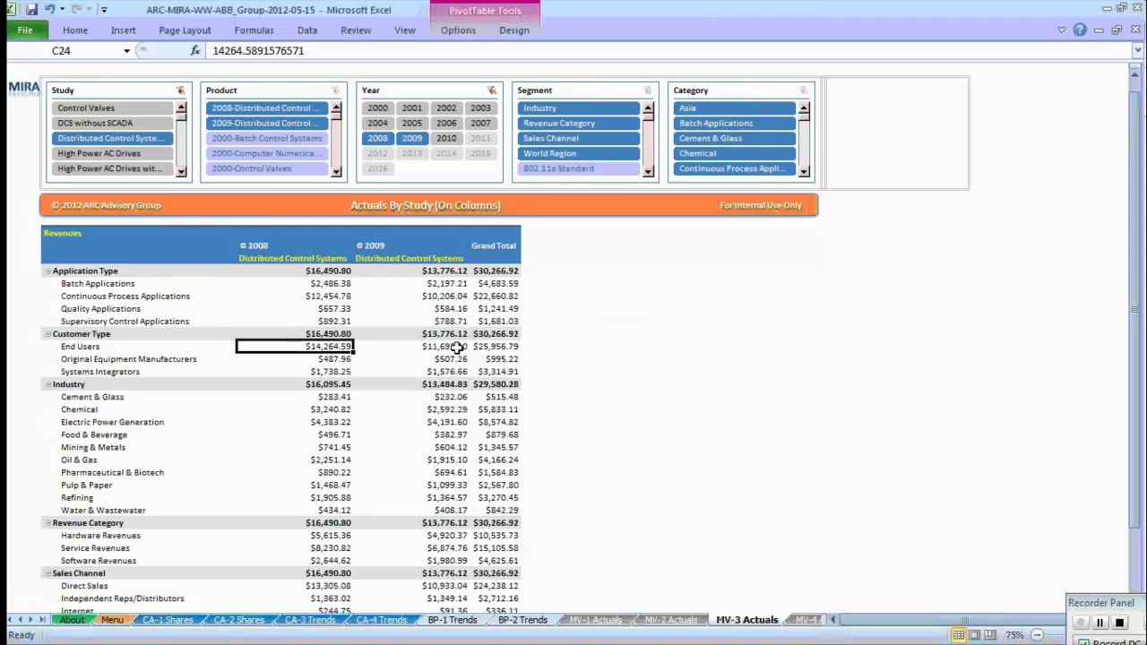
pyautogui.click(457, 346)
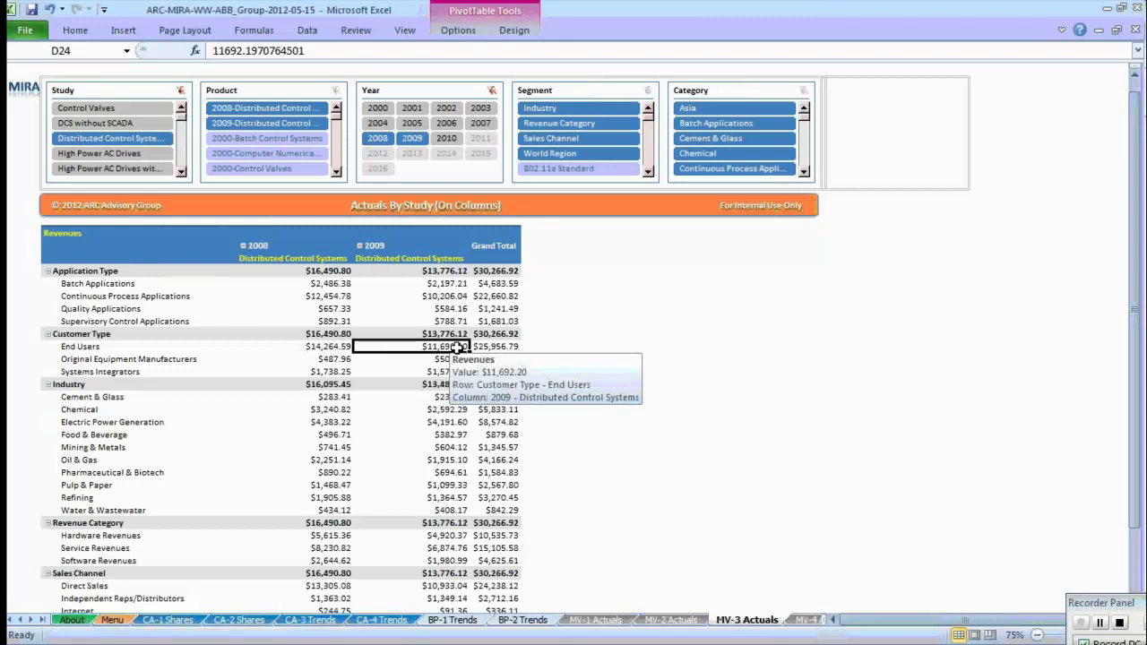
pyautogui.moveTo(331, 284); pyautogui.dragTo(412, 283)
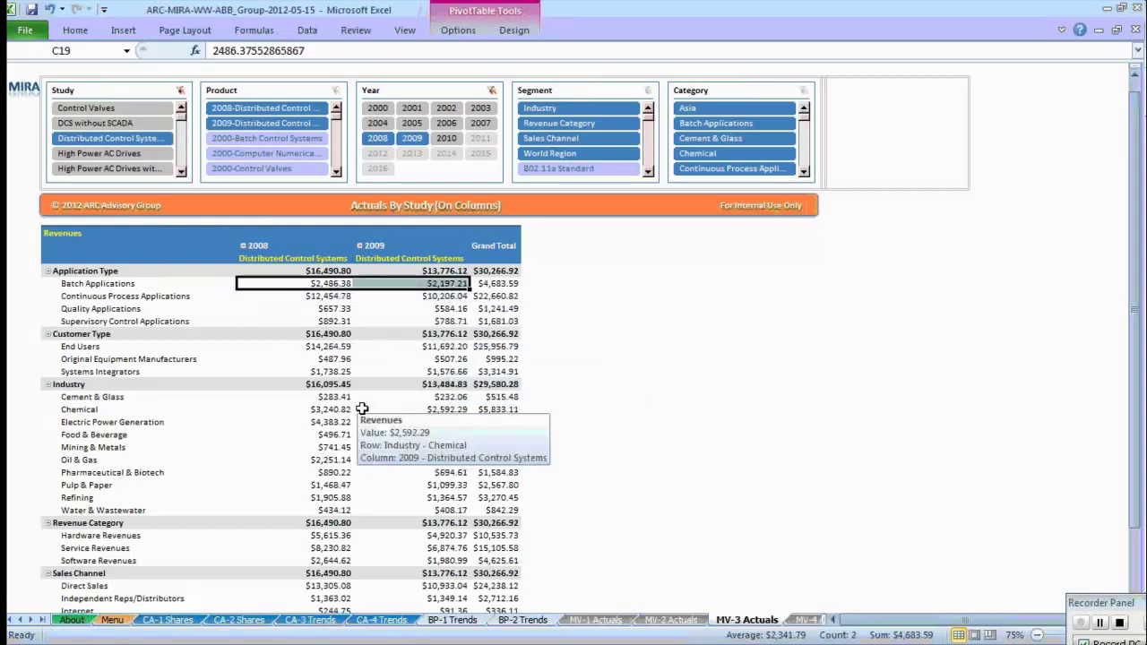
pyautogui.moveTo(341, 397); pyautogui.dragTo(426, 398)
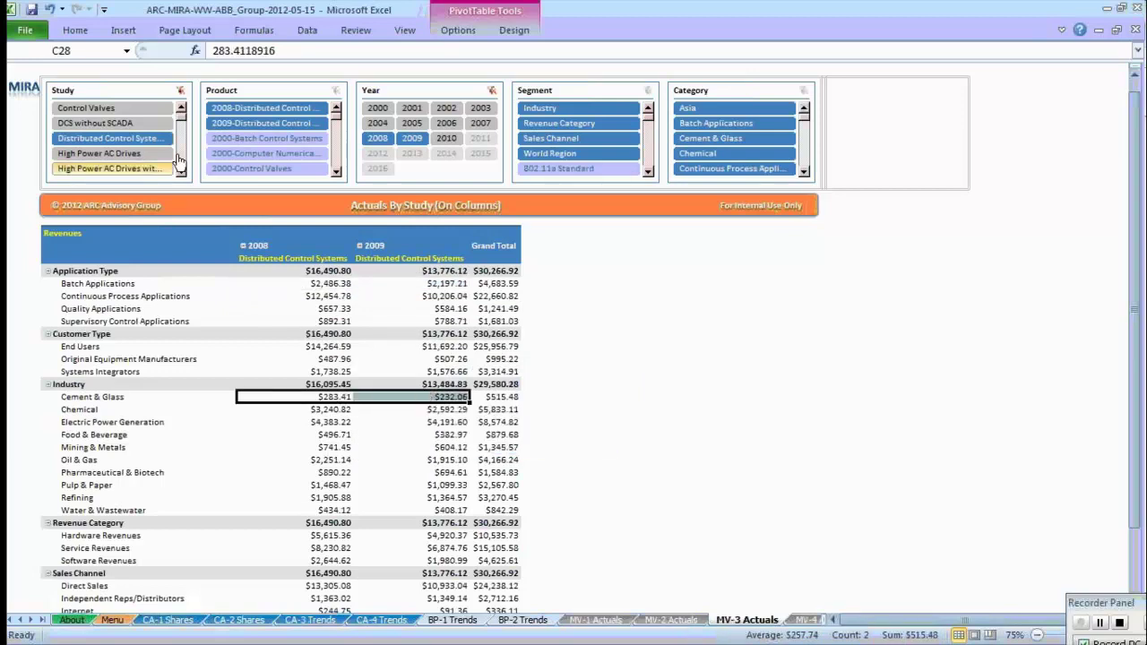
# Add Control Valves to the Study filter and limit the Year slicer to 2009.
pyautogui.click(181, 108)
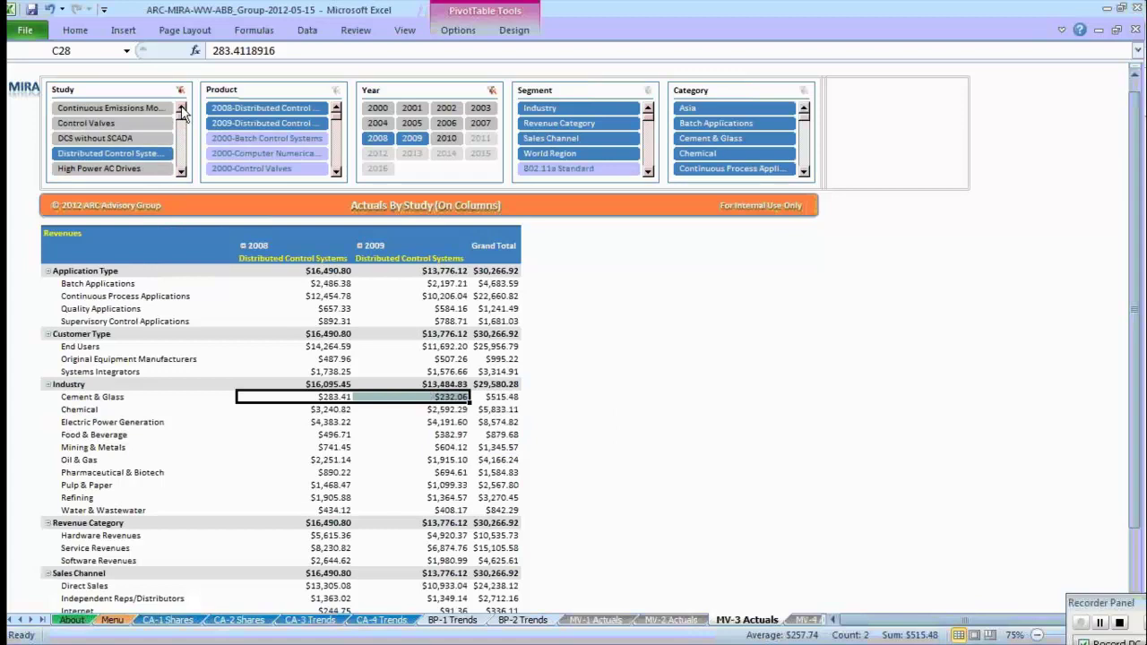
pyautogui.click(181, 109)
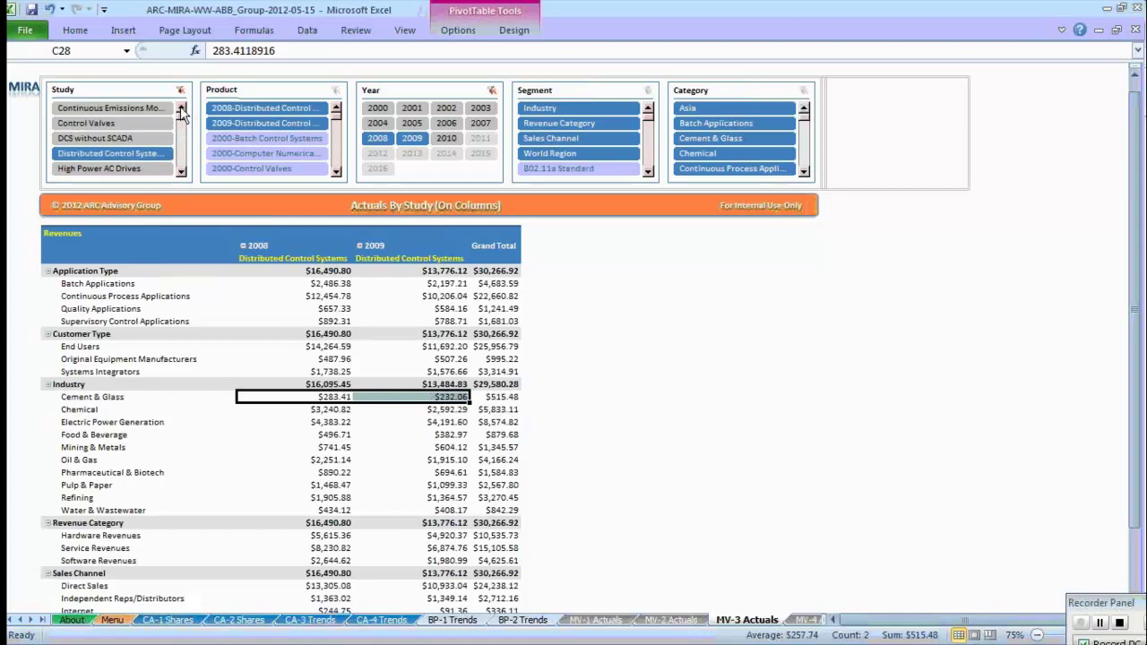
pyautogui.keyDown('ctrl'); pyautogui.click(133, 130); pyautogui.keyUp('ctrl')
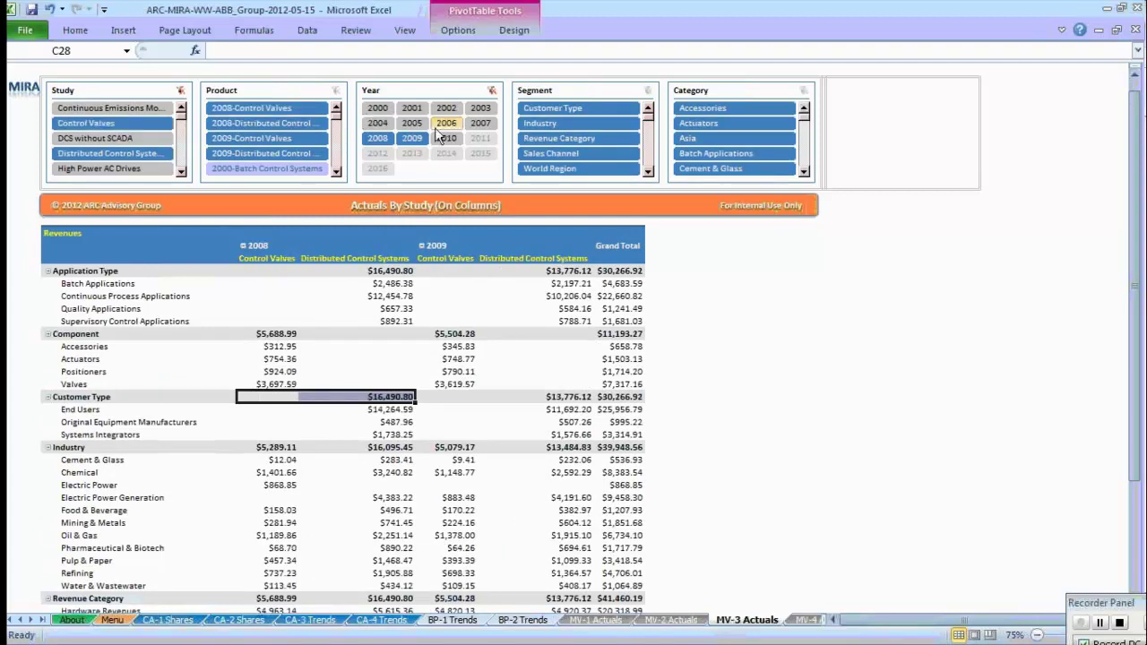
pyautogui.click(416, 141)
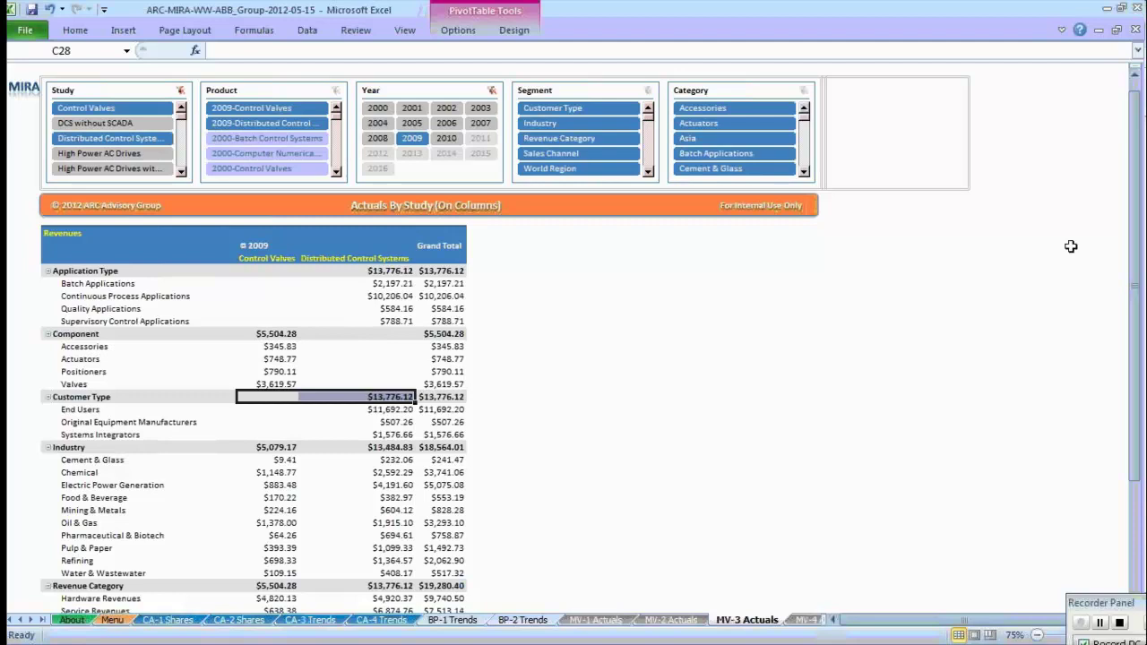
# Select Cement & Glass and Electric Power Generation revenues for both studies, then return to Menu.
pyautogui.scroll(-1, 1133, 254)
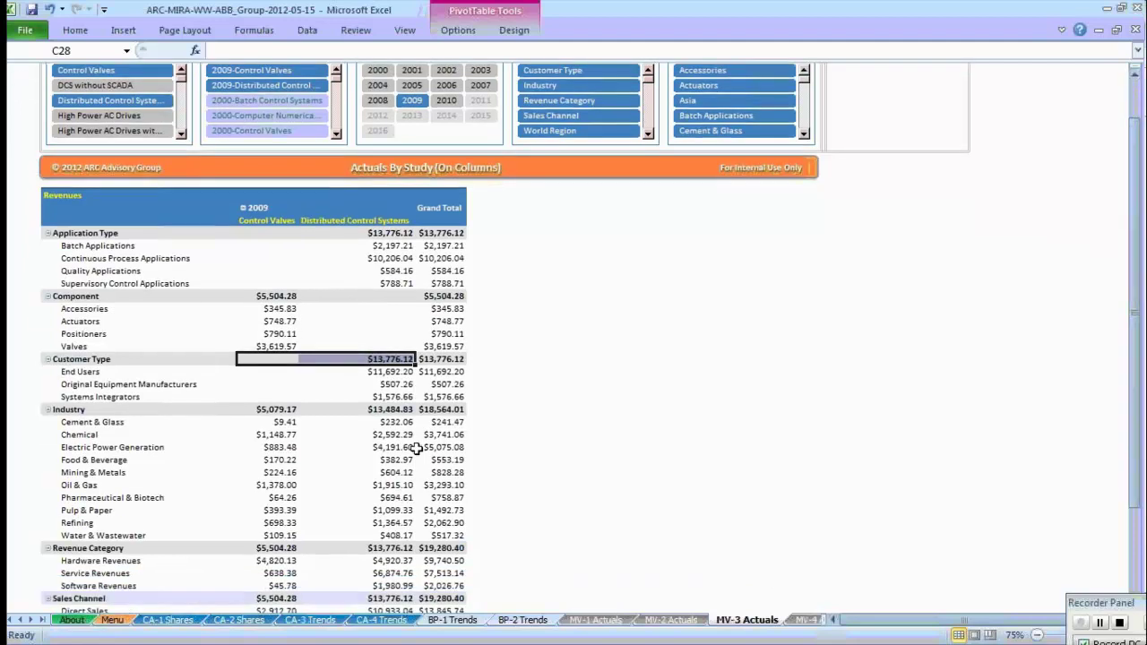
pyautogui.moveTo(288, 422); pyautogui.dragTo(358, 422)
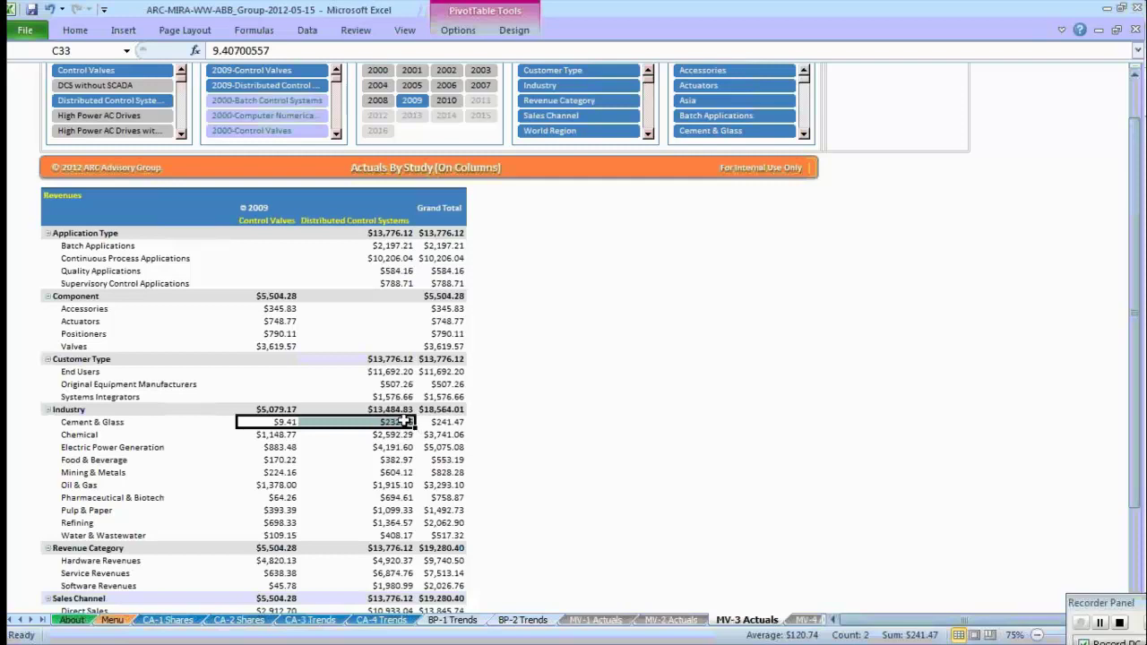
pyautogui.moveTo(297, 421)
pyautogui.moveTo(268, 448); pyautogui.dragTo(352, 457)
pyautogui.moveTo(256, 497)
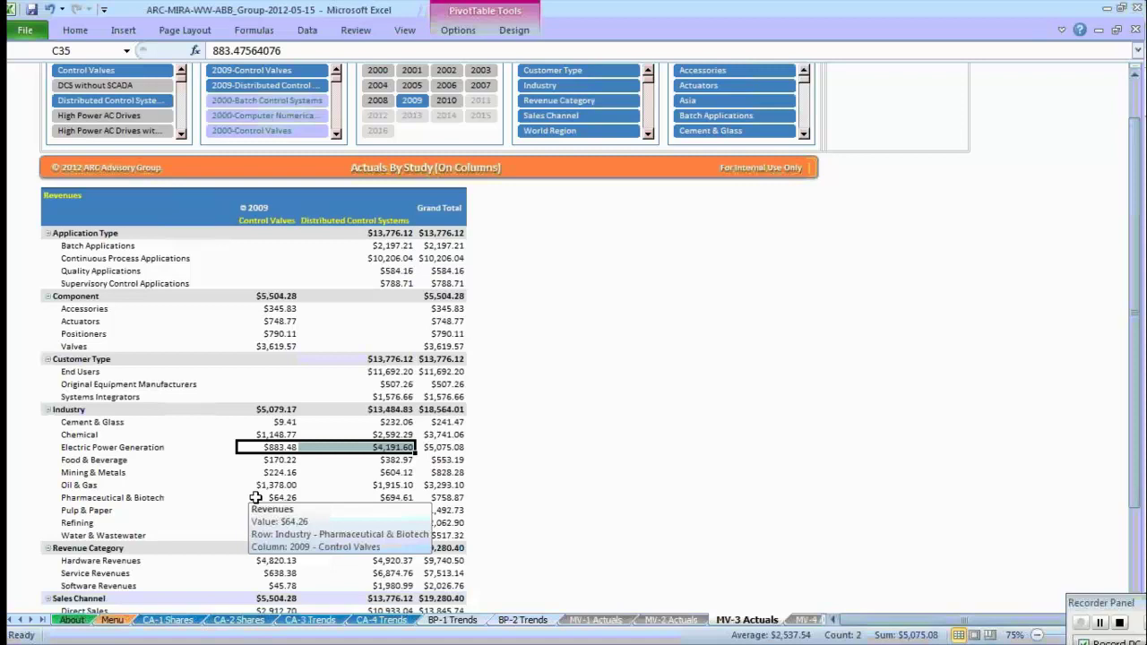
pyautogui.click(456, 181)
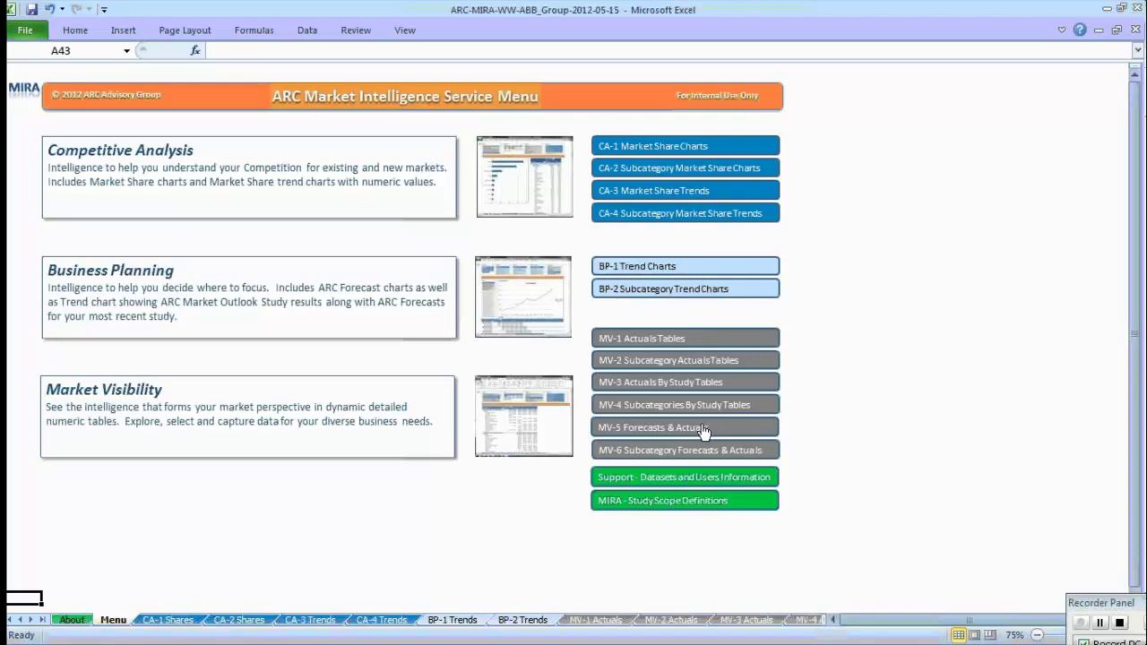
pyautogui.click(704, 432)
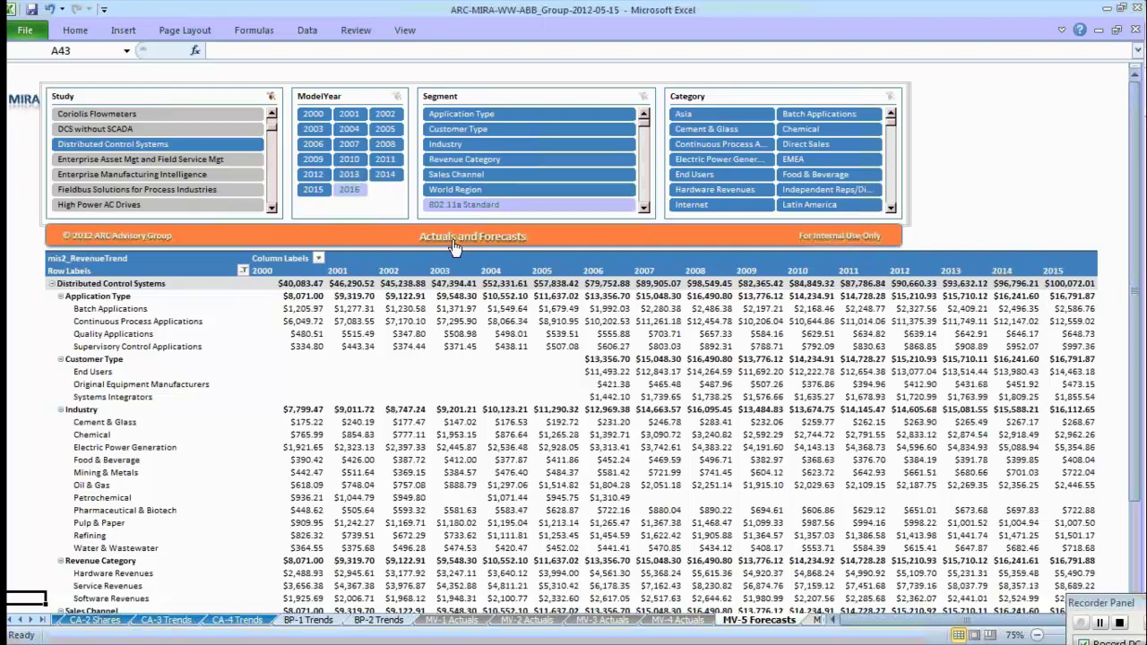
pyautogui.click(454, 243)
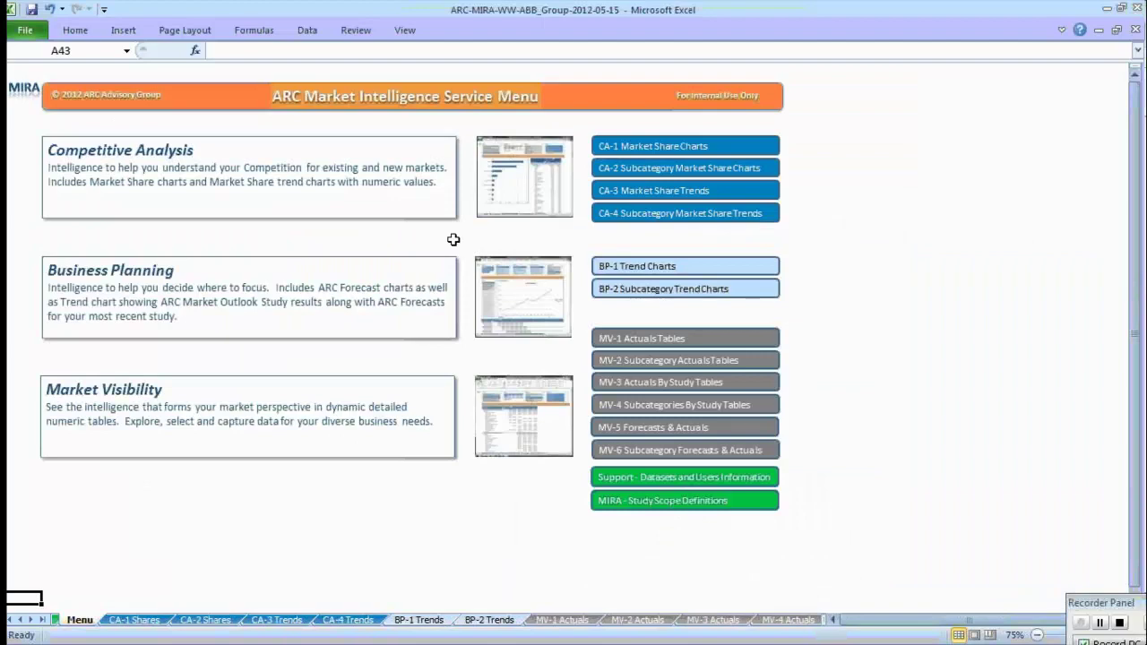
# Open the Support datasets and users sheet and inspect its License Type matrix.
pyautogui.click(662, 486)
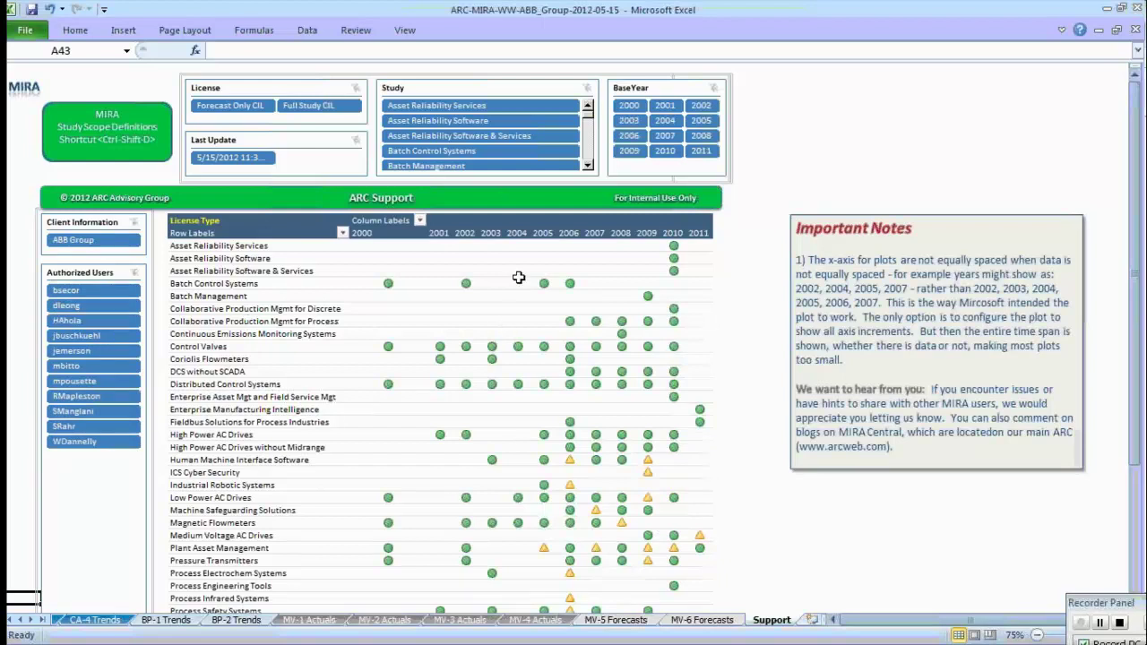
# Try the Distributed Control Systems study, then clear the Study filter and set BaseYear to 2010.
pyautogui.moveTo(618, 375)
pyautogui.moveTo(679, 328)
pyautogui.moveTo(562, 345)
pyautogui.click(588, 163)
pyautogui.click(589, 163)
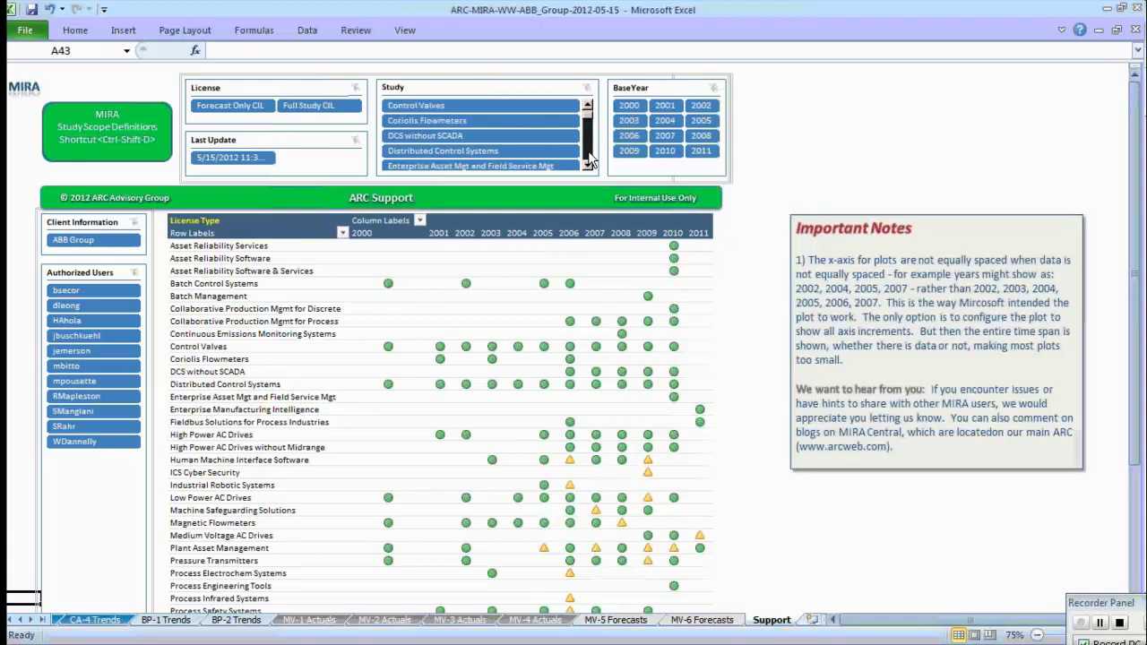
pyautogui.click(497, 149)
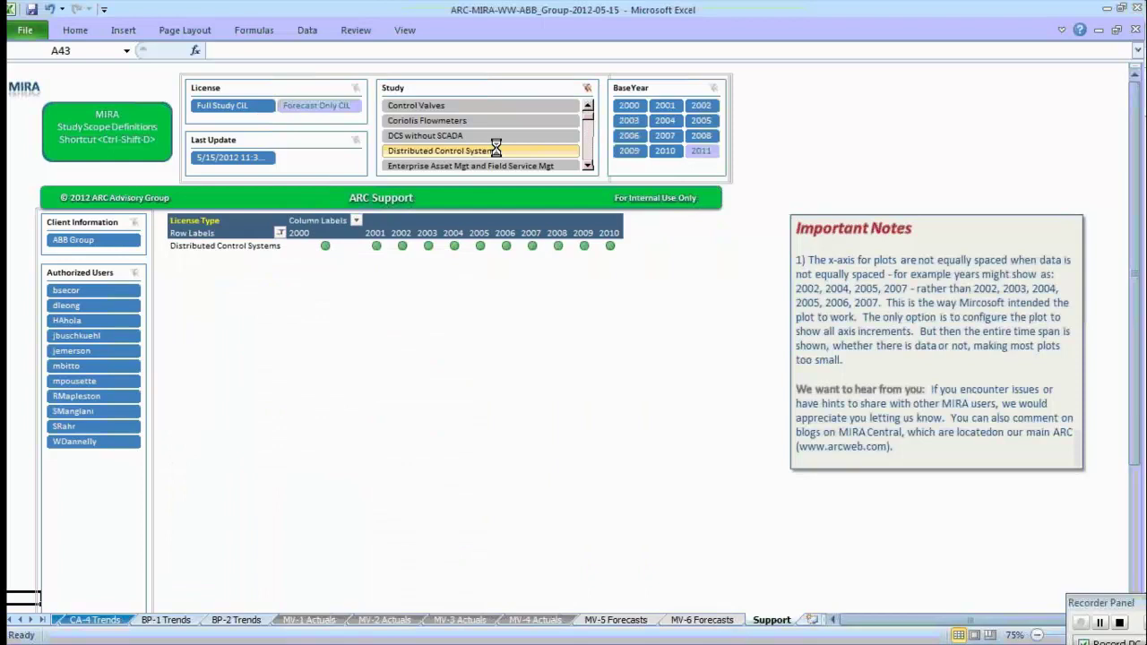
pyautogui.click(589, 89)
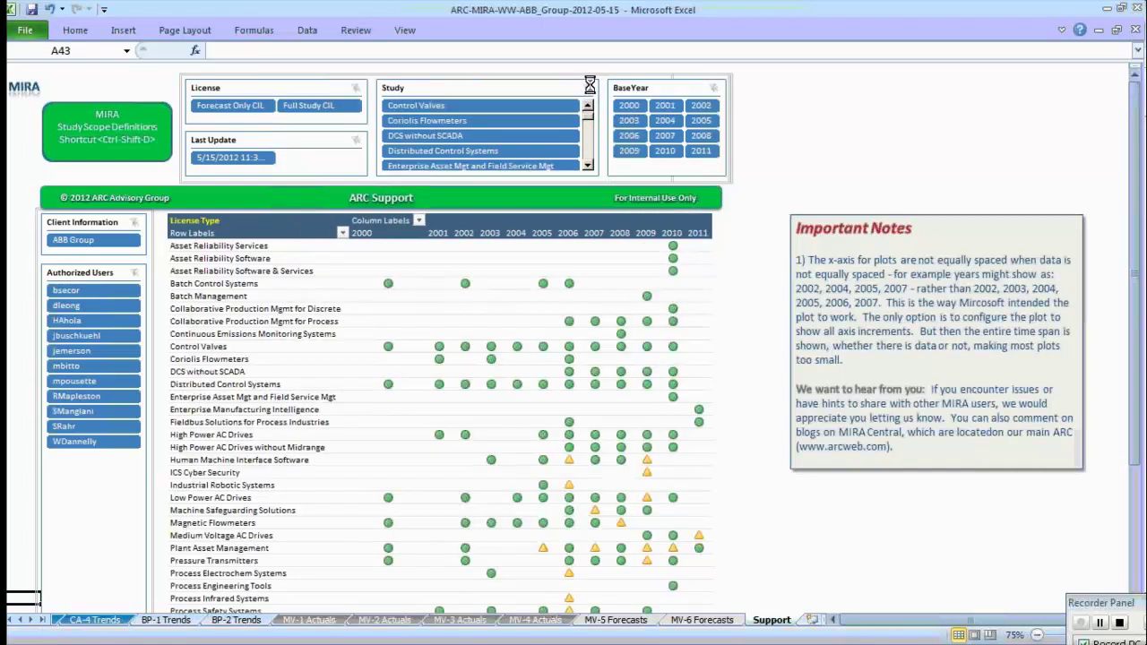
pyautogui.click(668, 154)
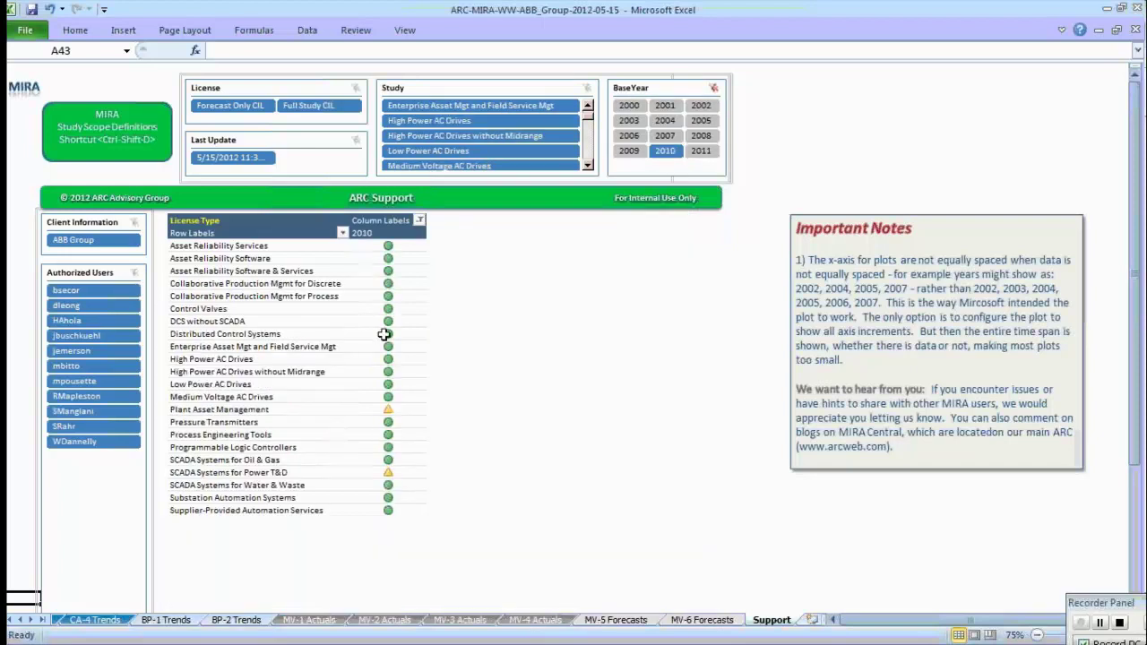
pyautogui.moveTo(387, 443)
# Clear the BaseYear filter and read license values, such as Medium Voltage AC Drives licensed for 2011.
pyautogui.click(713, 87)
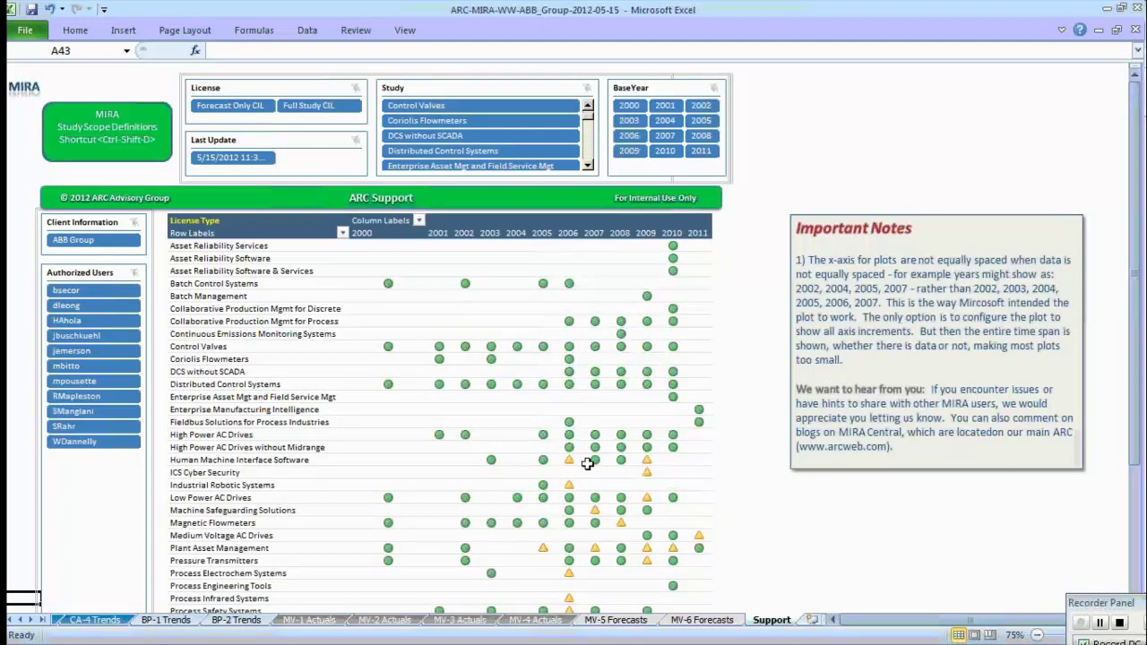
pyautogui.moveTo(568, 462)
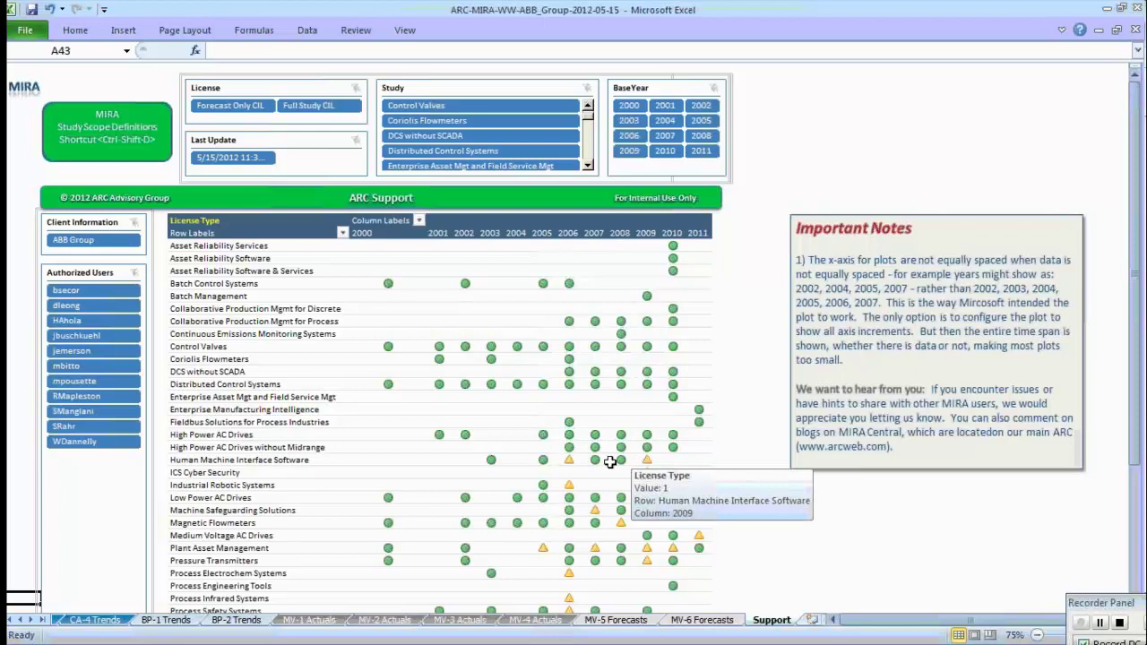
pyautogui.moveTo(634, 458)
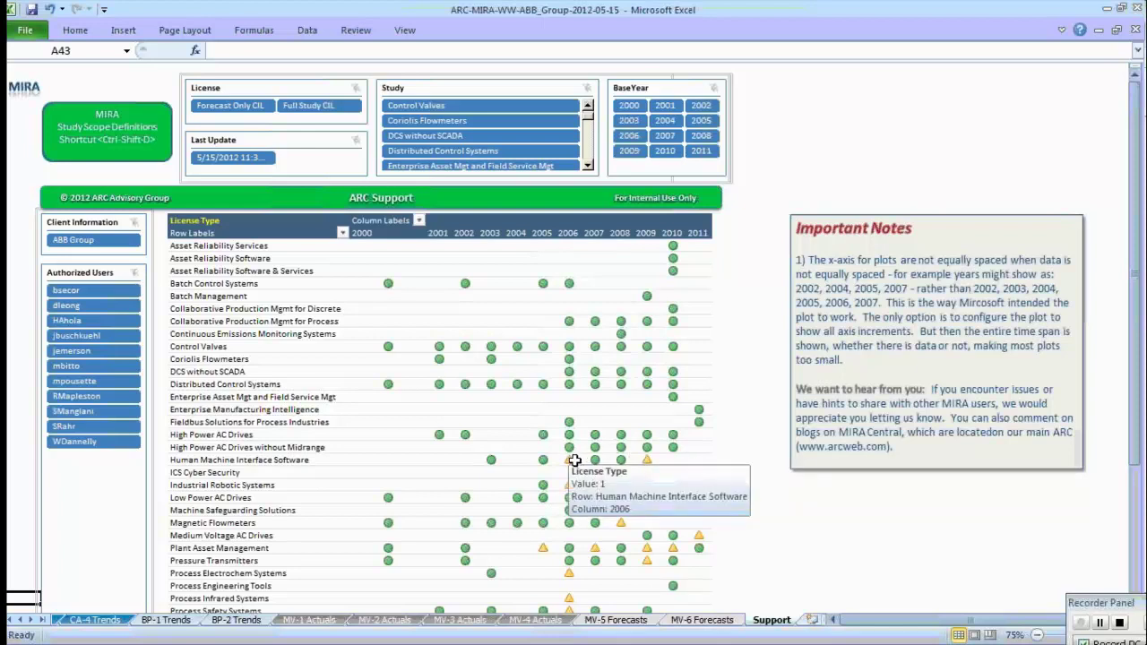
pyautogui.moveTo(700, 536)
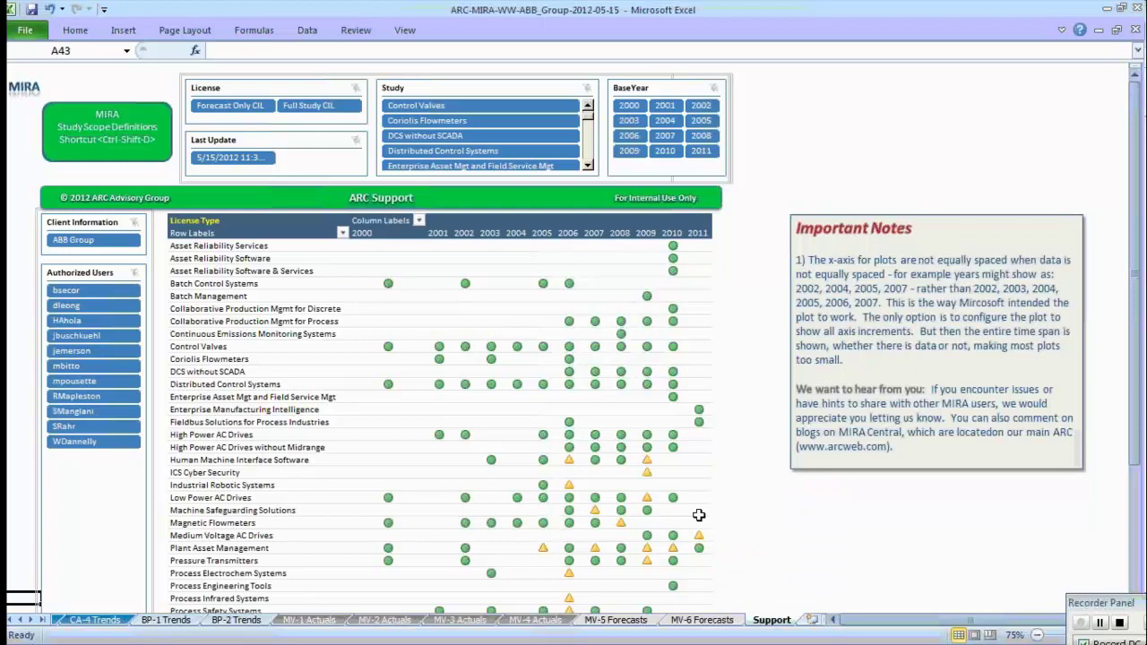
pyautogui.moveTo(699, 515)
# Open MIRA - Study Scope Definitions from the ARC Support menu and sign in with the ARC user name and password.
pyautogui.click(377, 199)
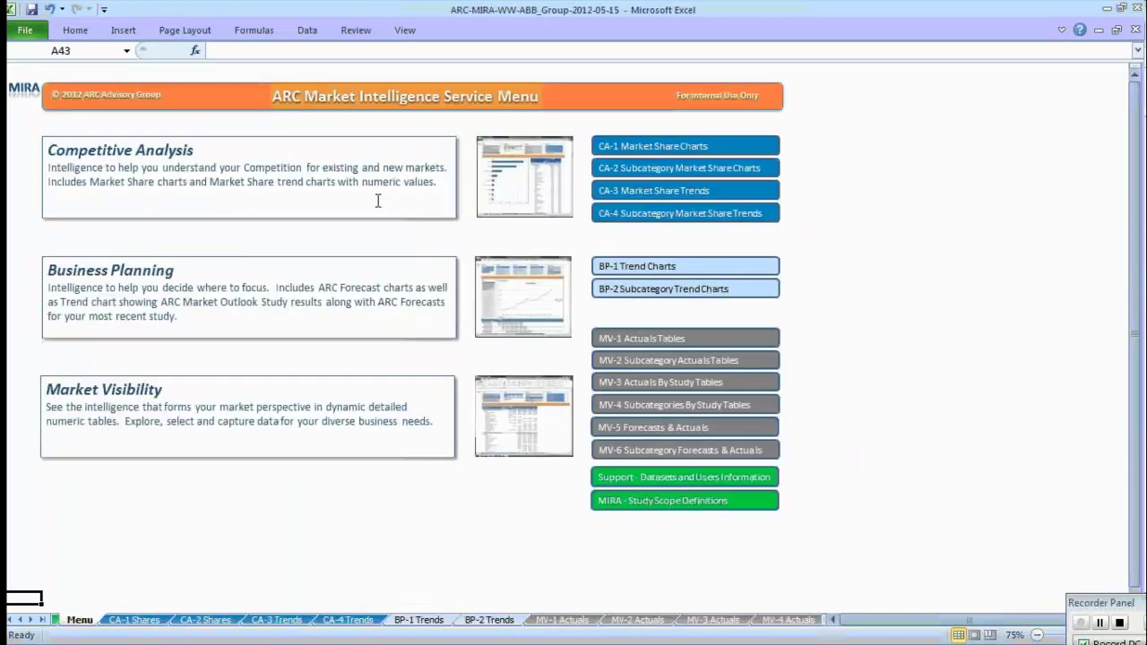
pyautogui.click(671, 505)
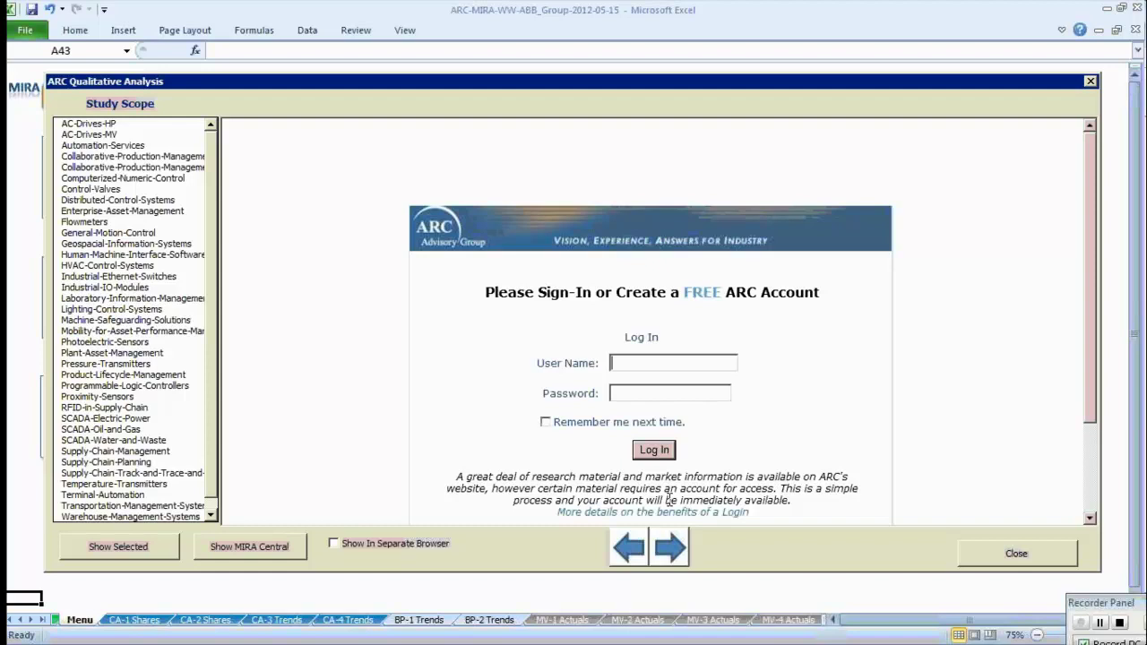
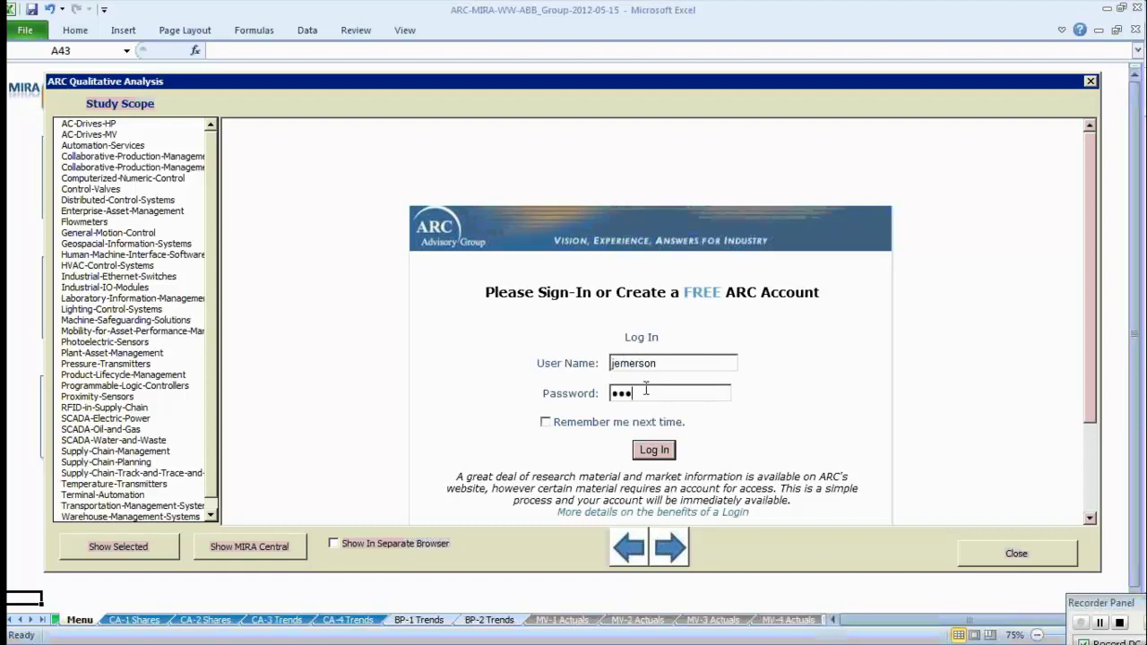
pyautogui.write('***')
pyautogui.press('Return')
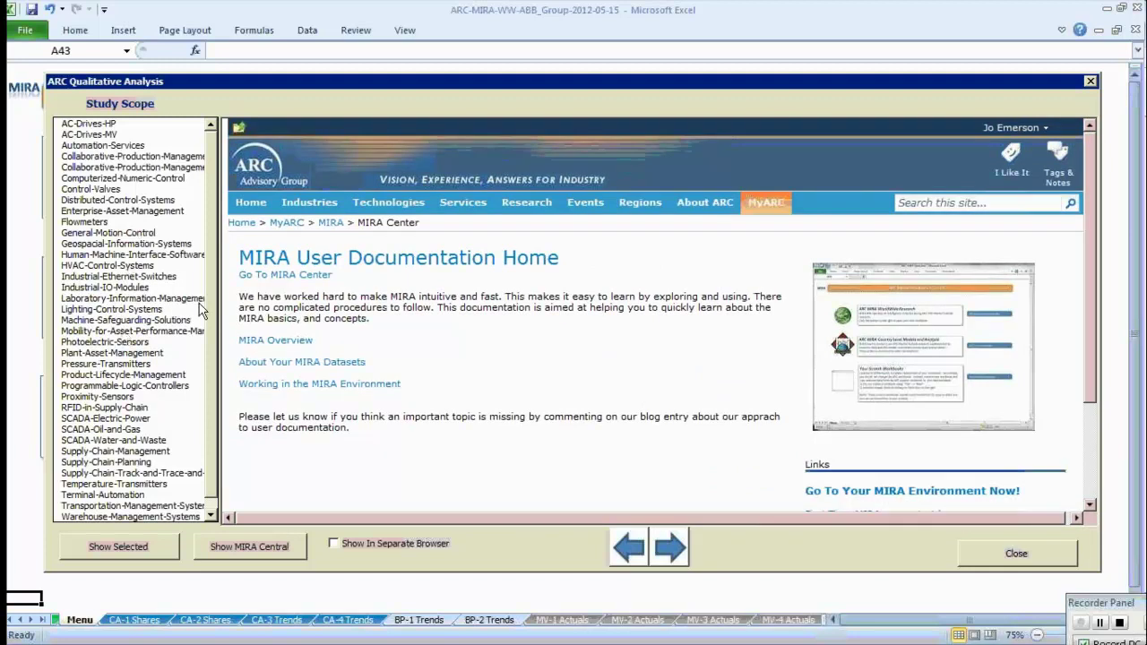
# Display the Control Valve Market Scope page for the Control-Valves study and scroll its Table of Contents.
pyautogui.click(212, 315)
pyautogui.scroll(-1, 212, 314)
pyautogui.scroll(1, 216, 336)
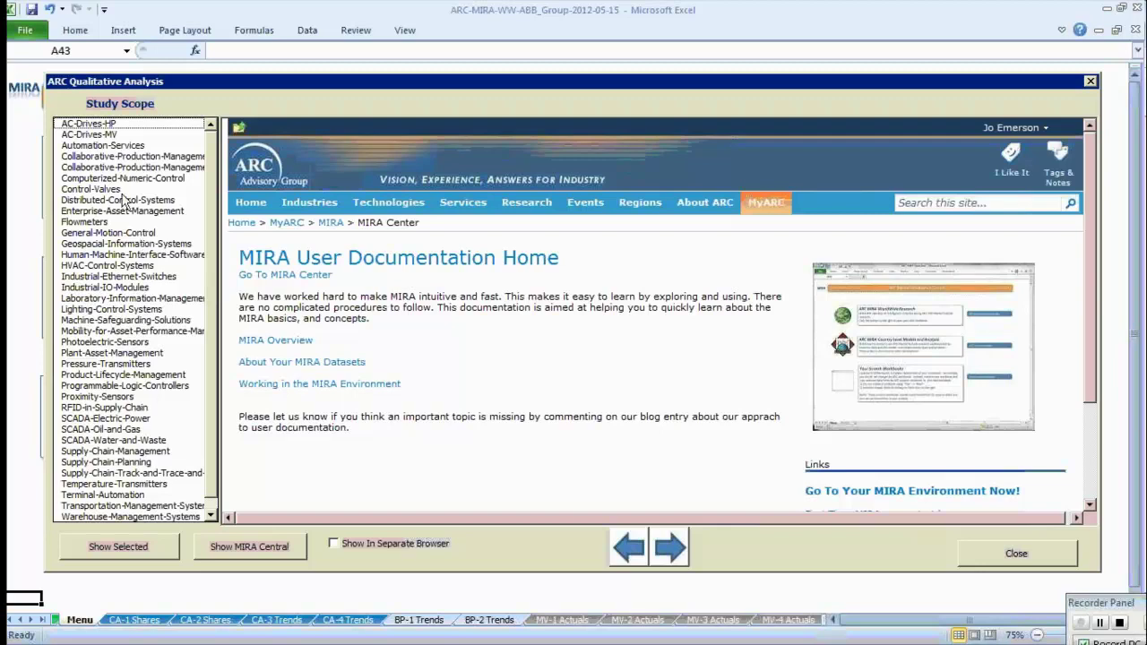
pyautogui.click(90, 189)
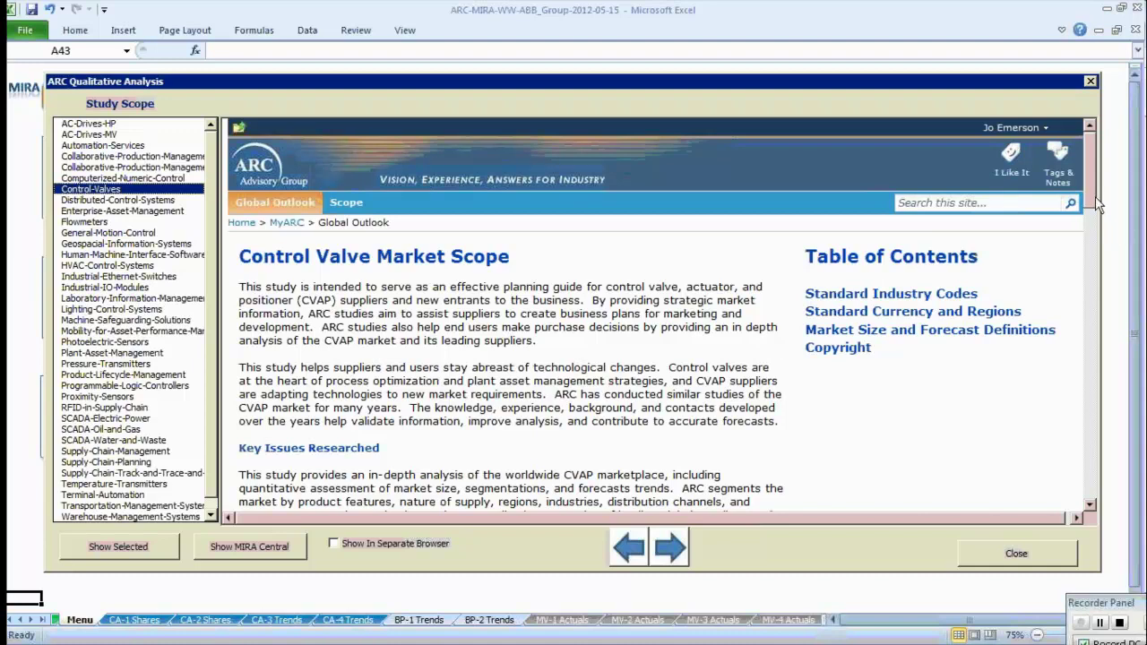
pyautogui.moveTo(1092, 197)
pyautogui.mouseDown()
pyautogui.moveTo(1105, 231)
pyautogui.moveTo(1107, 459)
pyautogui.moveTo(1120, 458)
pyautogui.moveTo(1134, 313)
pyautogui.mouseUp()
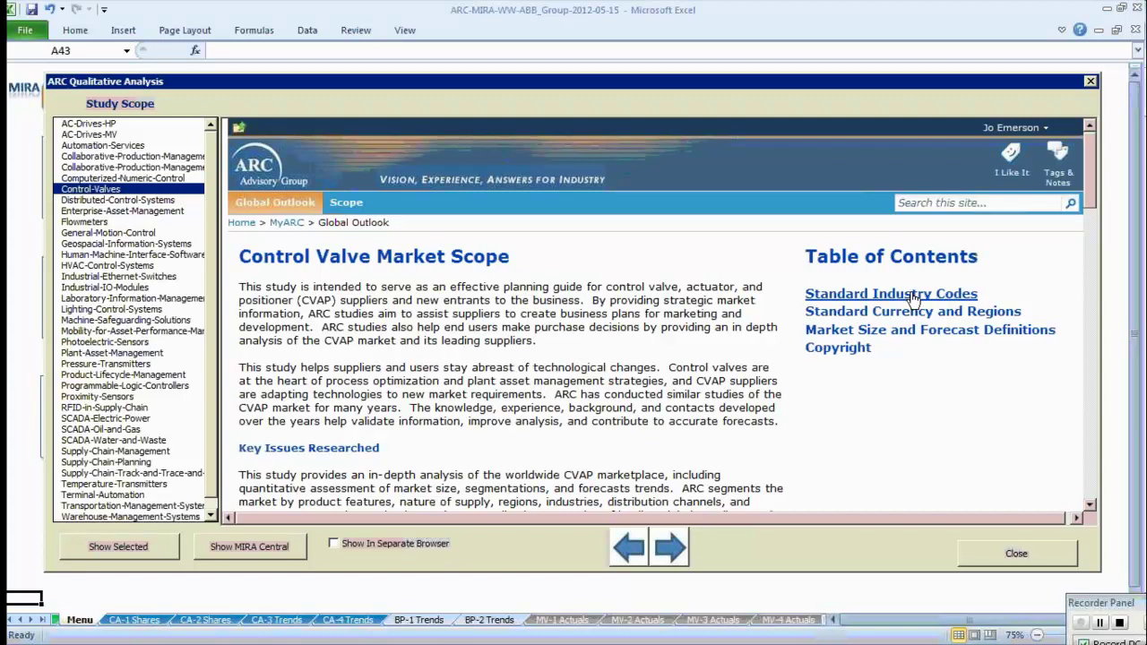
# Browse the Standard Industry Codes section's SIC, NAICS and NACE tables, then return to the top.
pyautogui.click(914, 299)
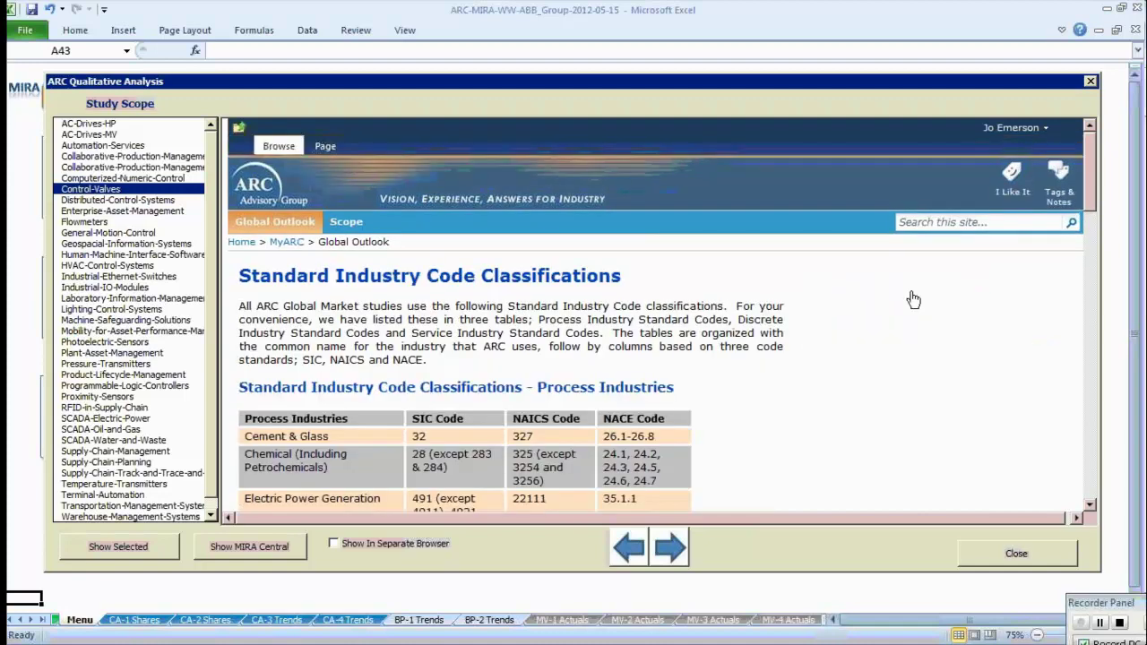
pyautogui.scroll(-1, 913, 299)
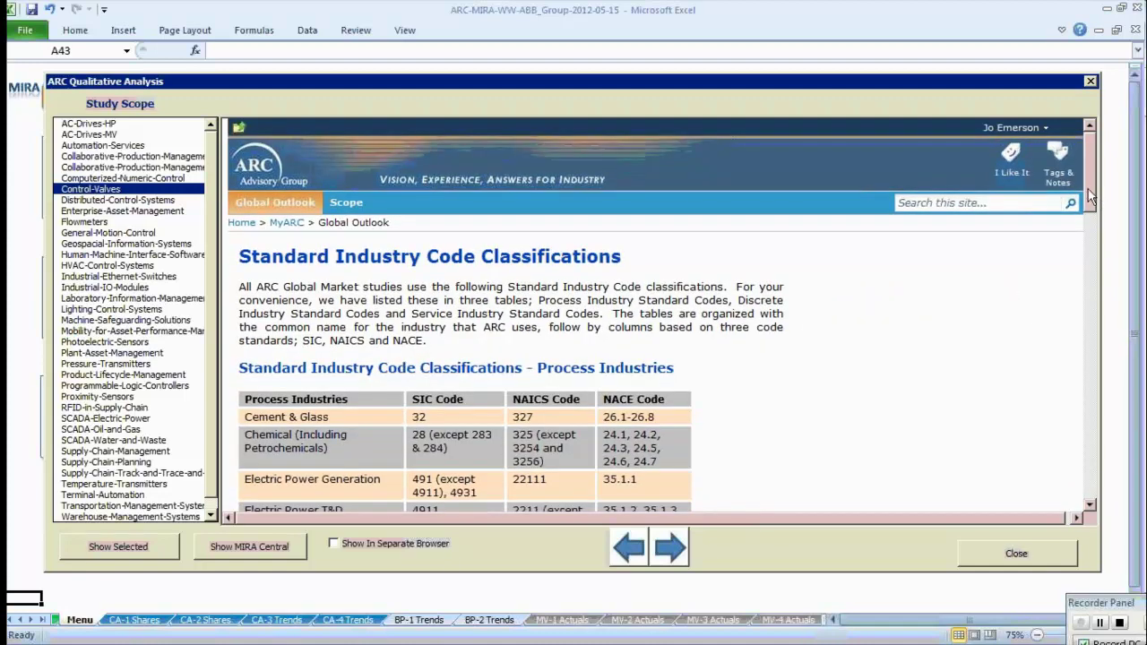
pyautogui.scroll(-1, 1089, 190)
pyautogui.moveTo(1089, 190); pyautogui.dragTo(1091, 208)
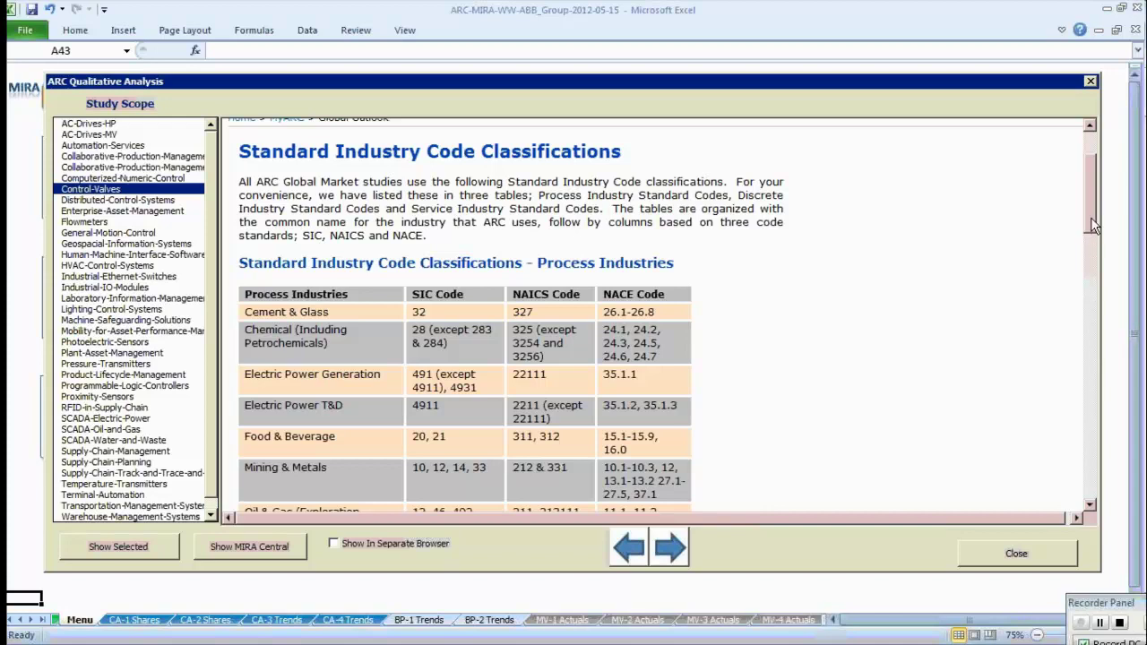
pyautogui.moveTo(1091, 217); pyautogui.dragTo(1093, 285)
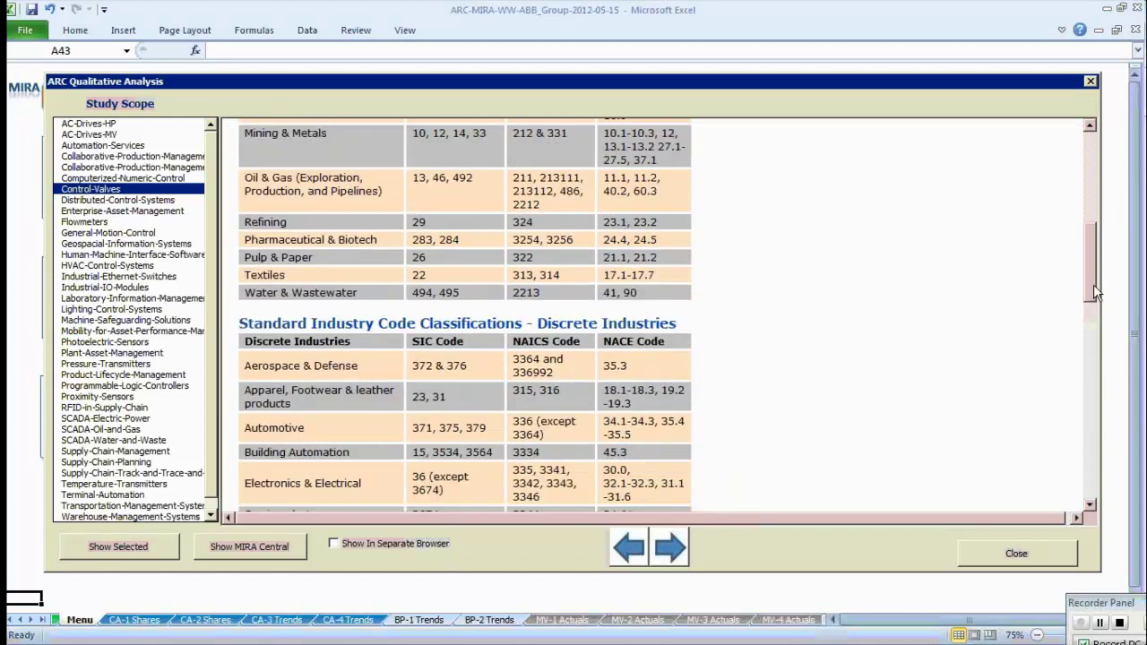
pyautogui.scroll(10, 583, 431)
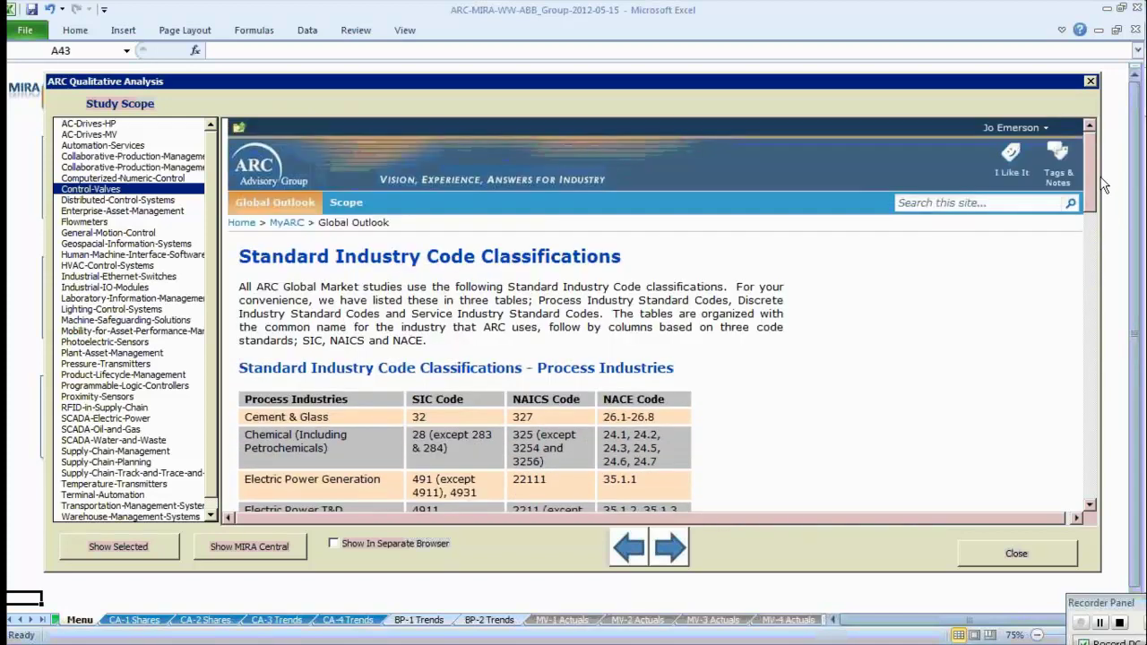
# Go back to the Control Valve Market Scope page and review the Standard Currency and Regions section.
pyautogui.click(634, 553)
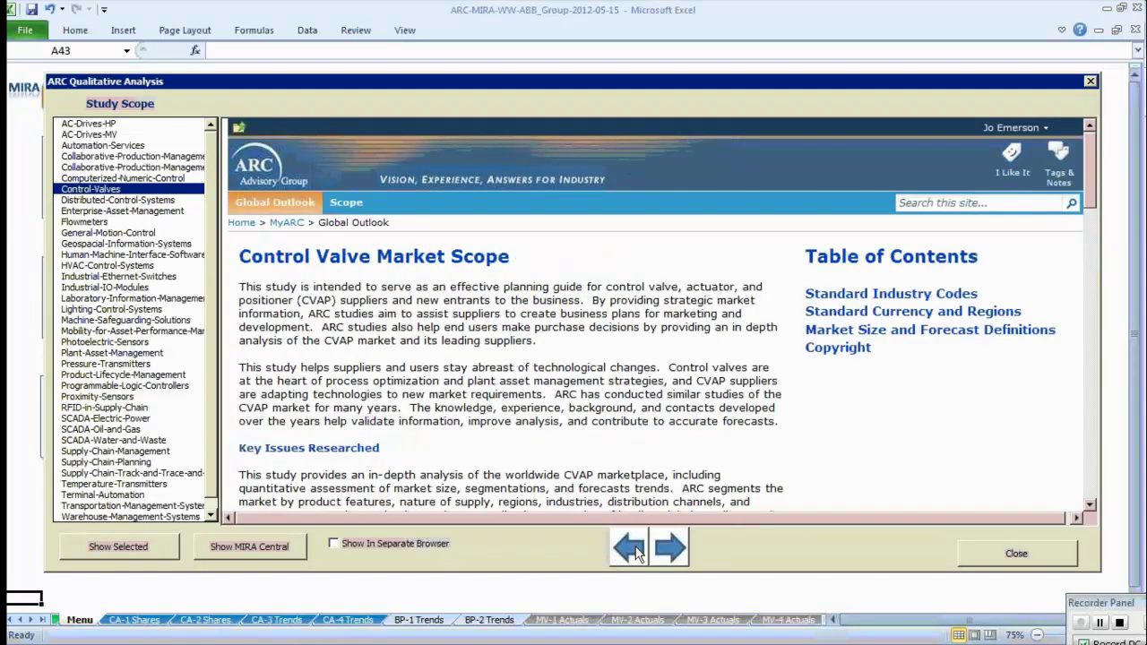
pyautogui.click(912, 314)
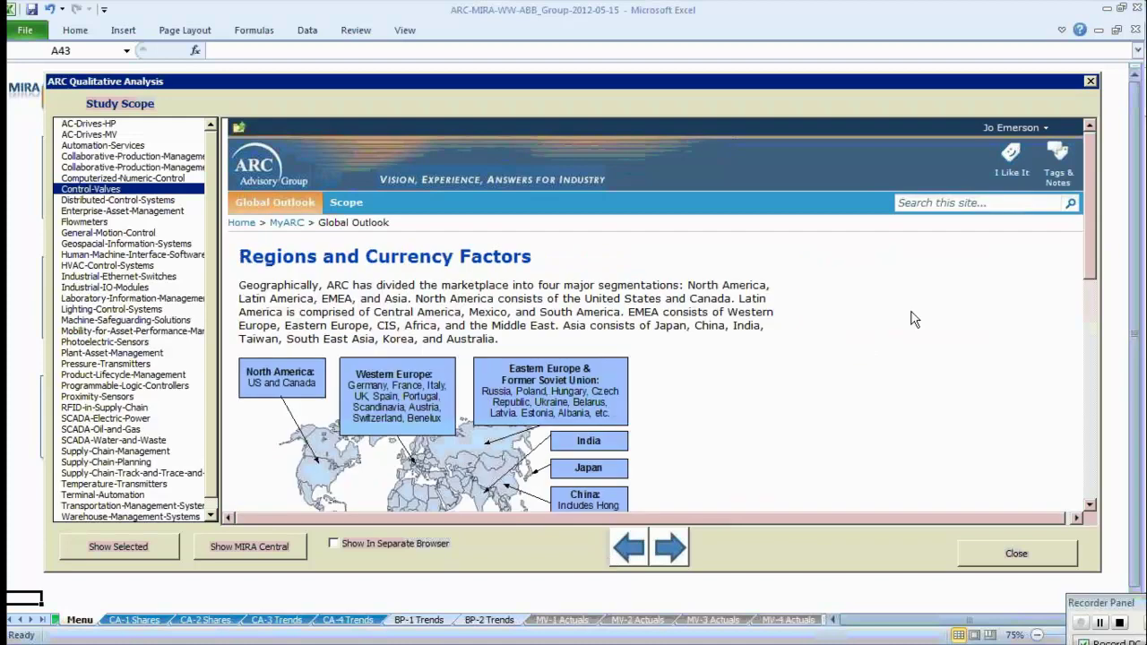
pyautogui.moveTo(1087, 260); pyautogui.dragTo(1090, 352)
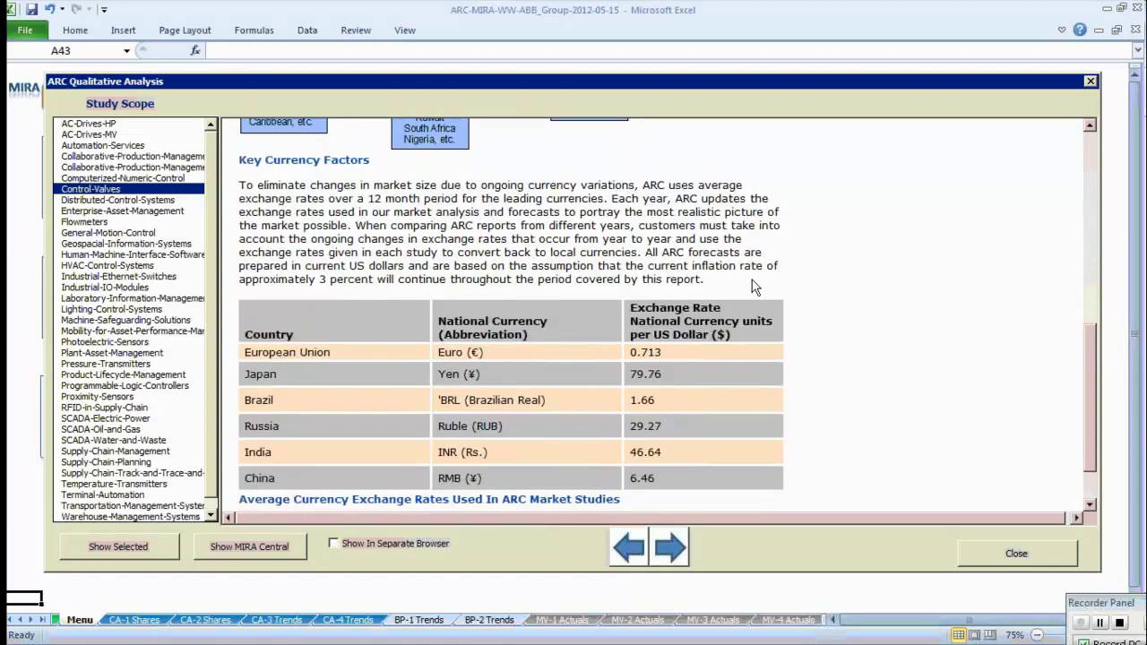
pyautogui.scroll(-1, 752, 280)
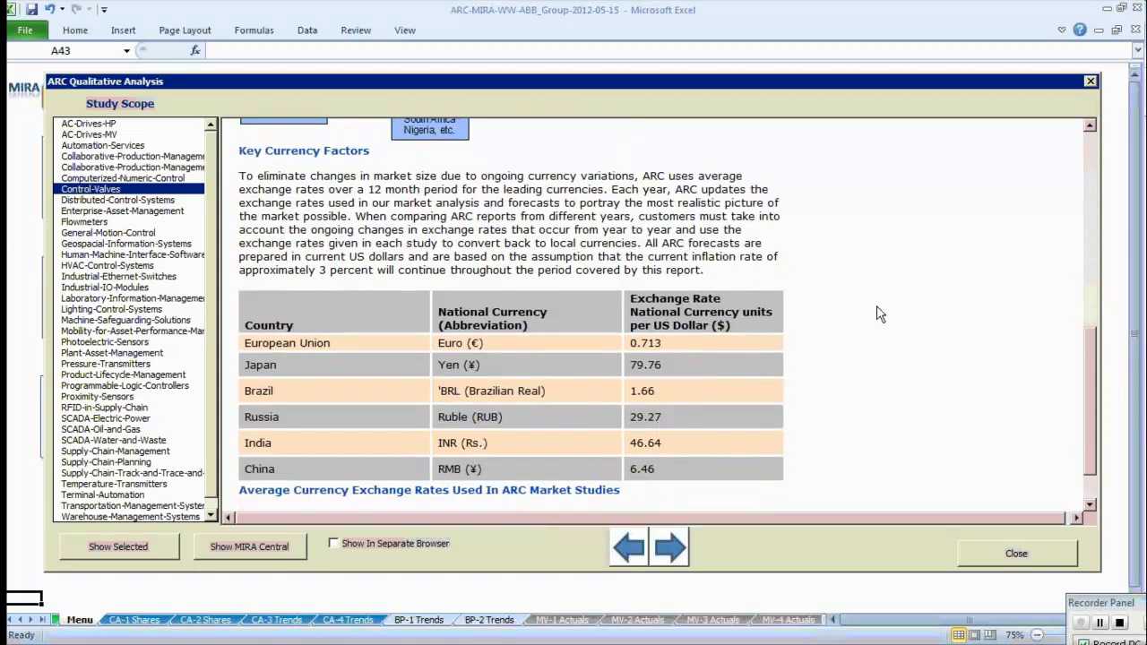
# Close the Study Scope window and switch to the workbook's About sheet.
pyautogui.click(1092, 80)
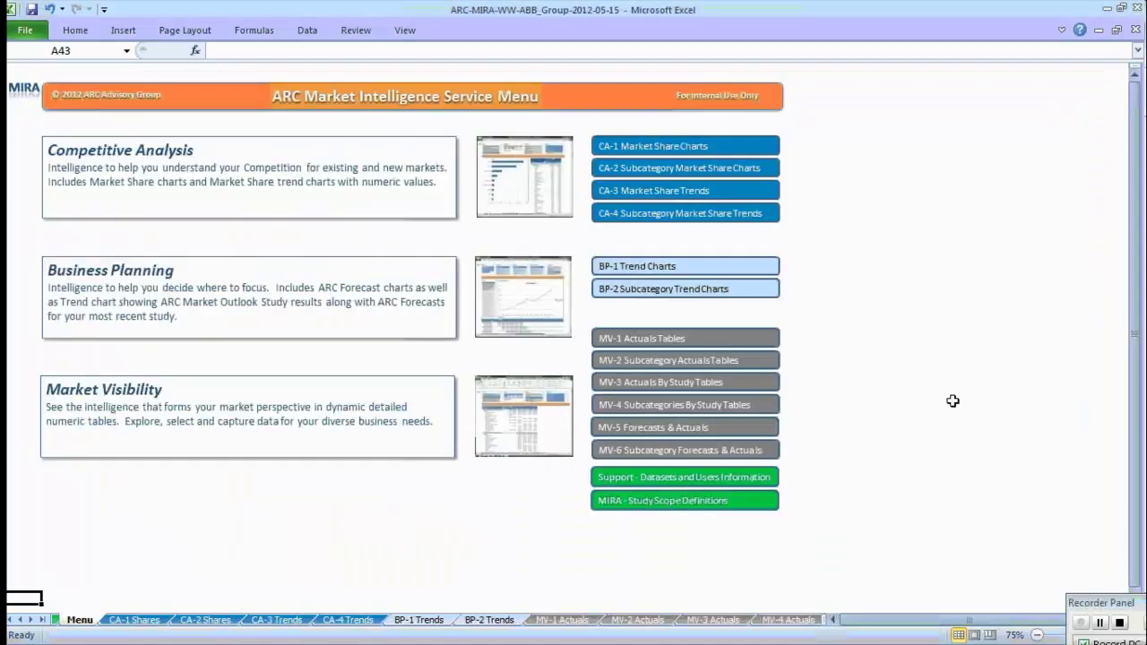
pyautogui.click(20, 619)
pyautogui.click(77, 620)
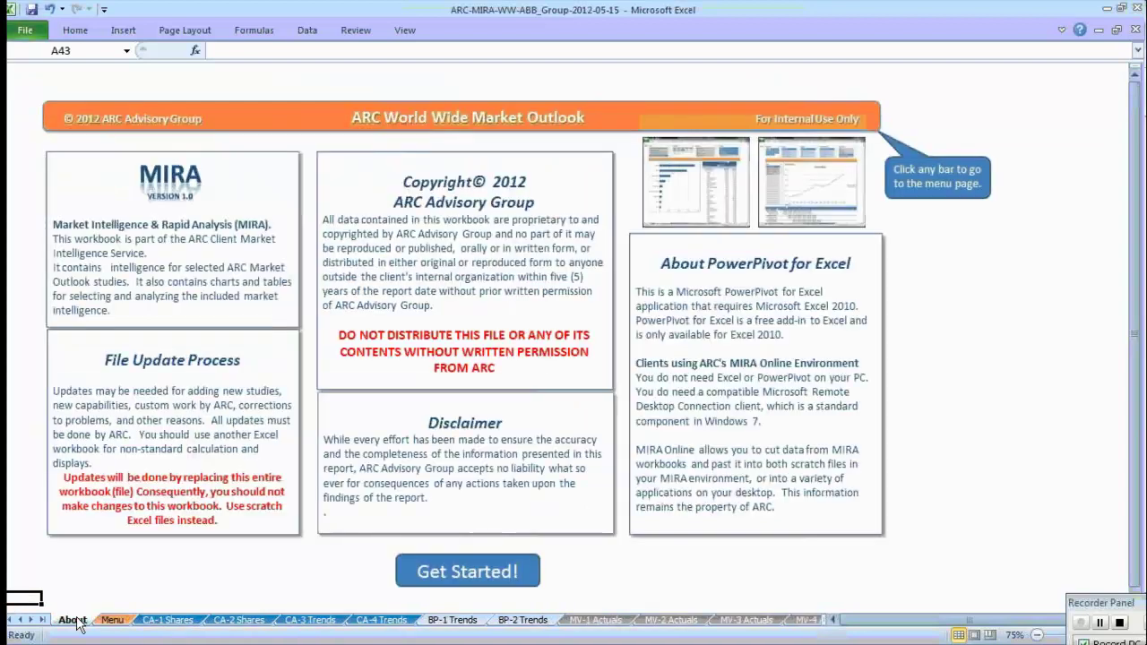
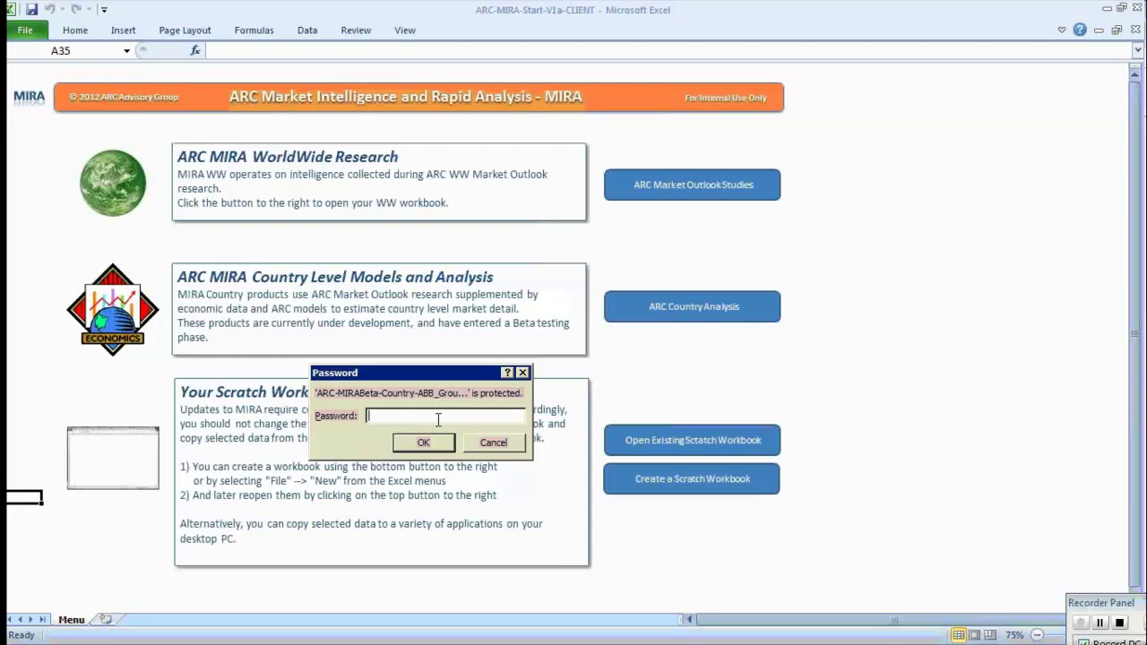
# Enter the workbook password to unlock the ARC-MIRABeta-Country workbook and open its About sheet.
pyautogui.write('*******')
pyautogui.press('Return')
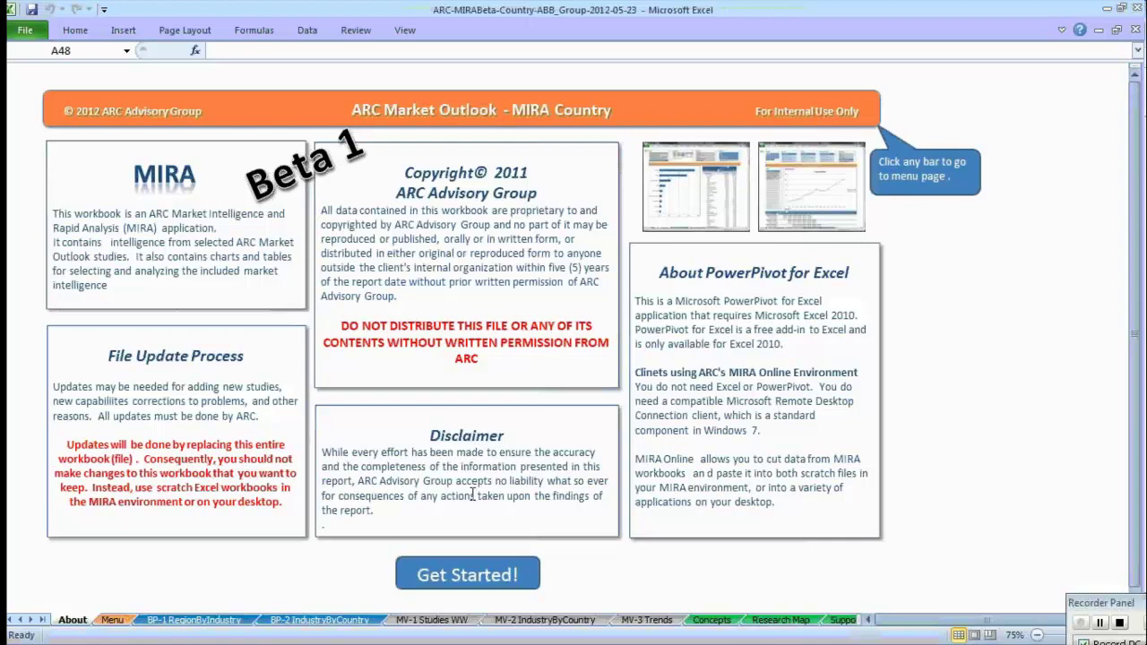
# Use the Get Started! button on the About sheet to reach the Menu sheet.
pyautogui.click(463, 567)
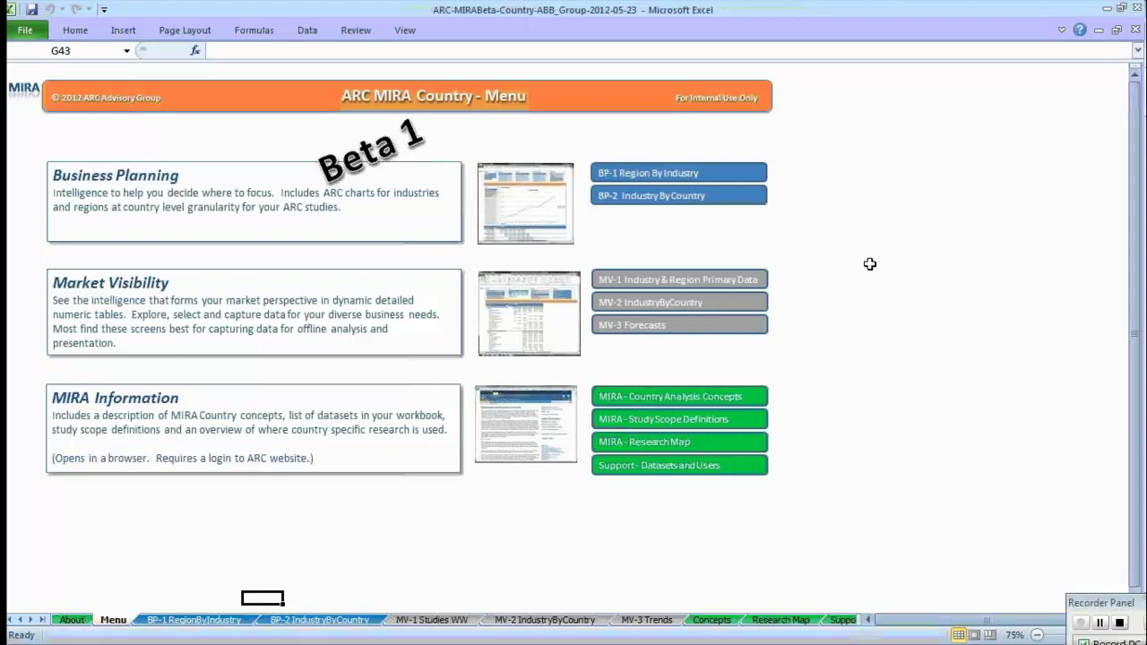
# Open BP-1 Region By Industry and filter its Region slicer to Latin America and North America.
pyautogui.click(691, 180)
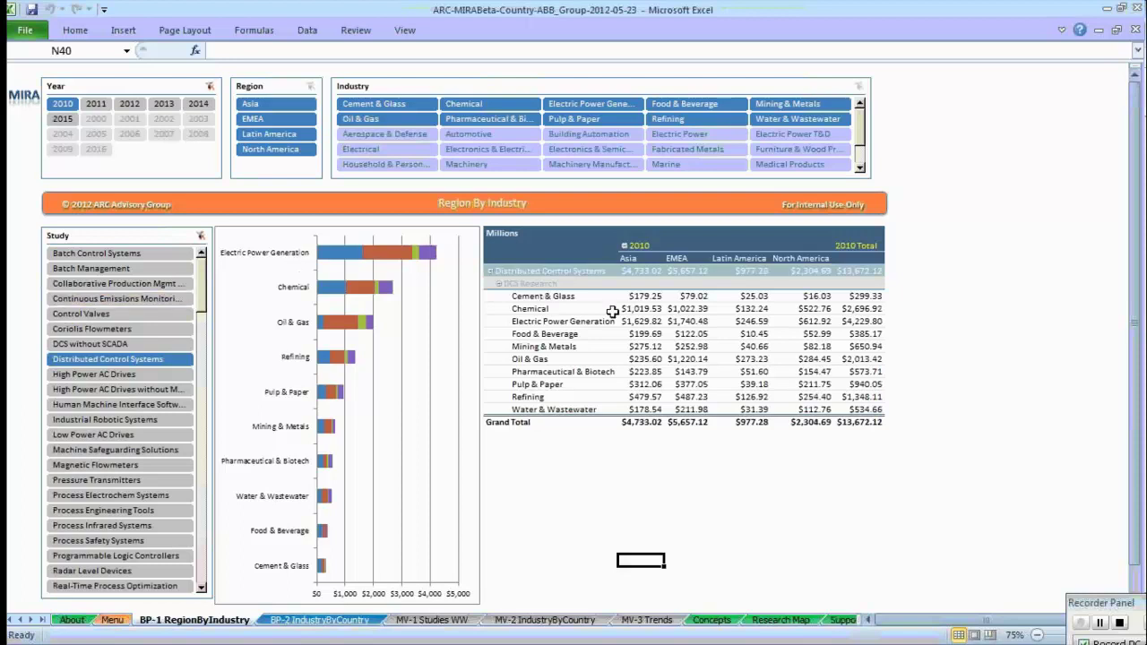
pyautogui.moveTo(652, 309)
pyautogui.moveTo(542, 384)
pyautogui.click(279, 105)
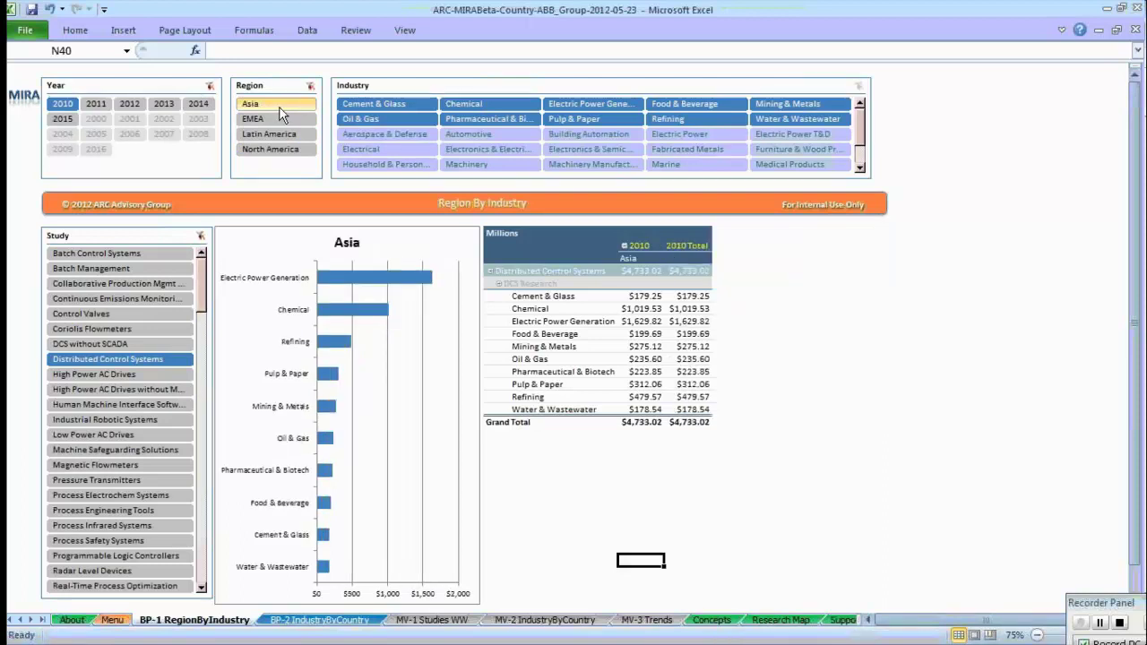
pyautogui.click(268, 134)
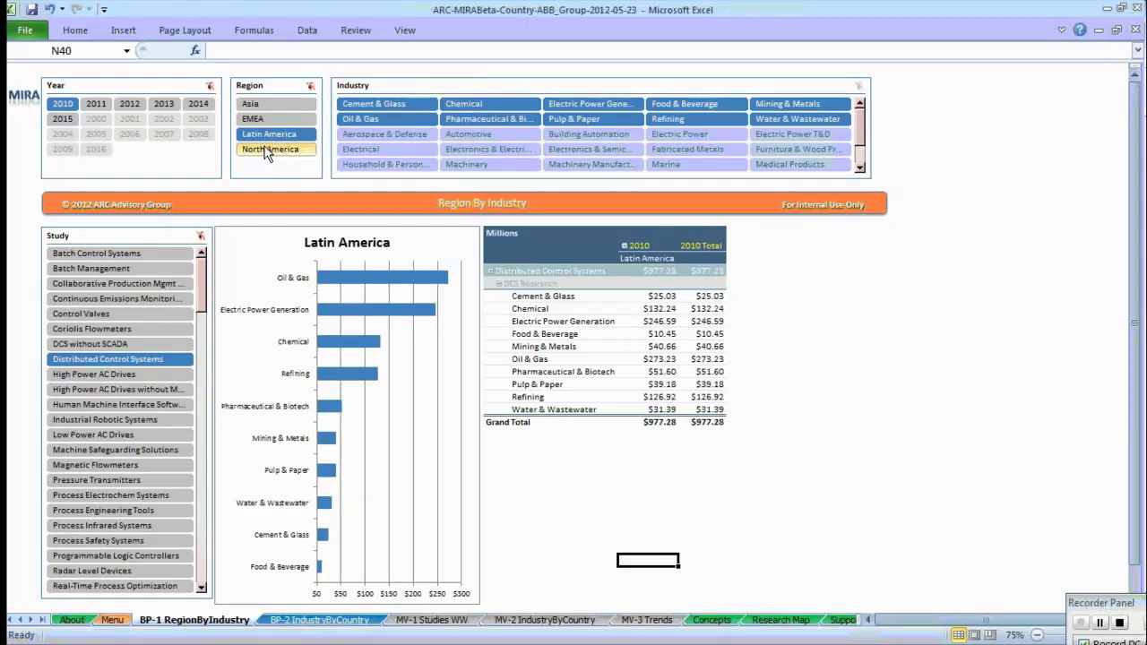
pyautogui.keyDown('ctrl'); pyautogui.click(267, 150); pyautogui.keyUp('ctrl')
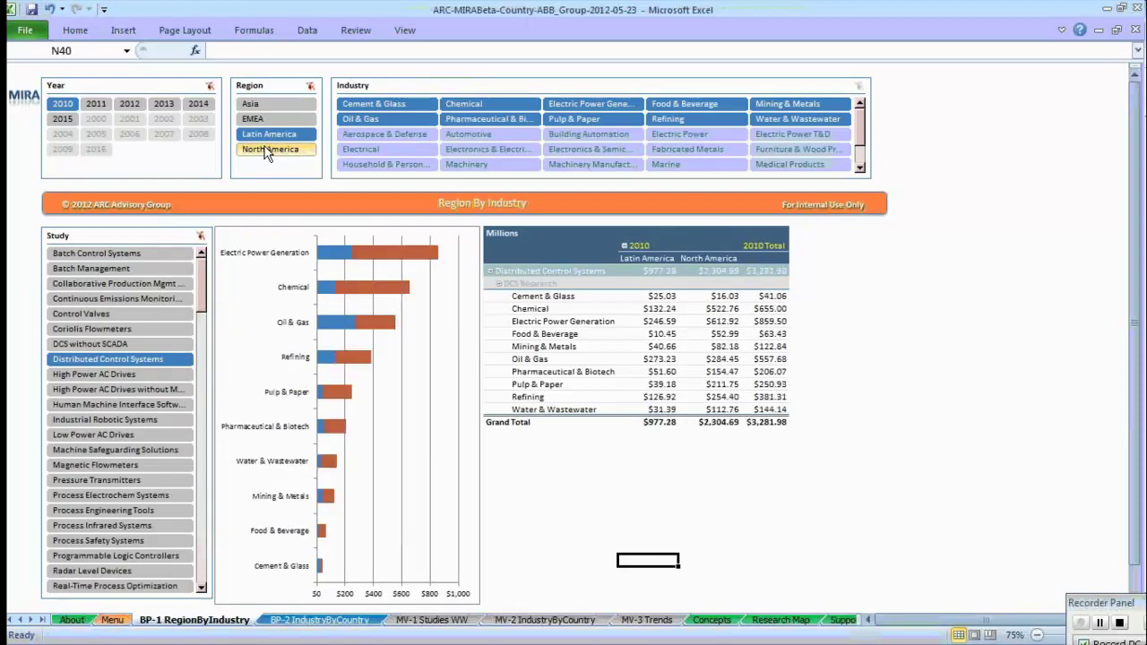
# Reselect North America plus Latin America on Region By Industry, then open BP-2 Industry By Country.
pyautogui.hotkey('ctrl', 'pageup')
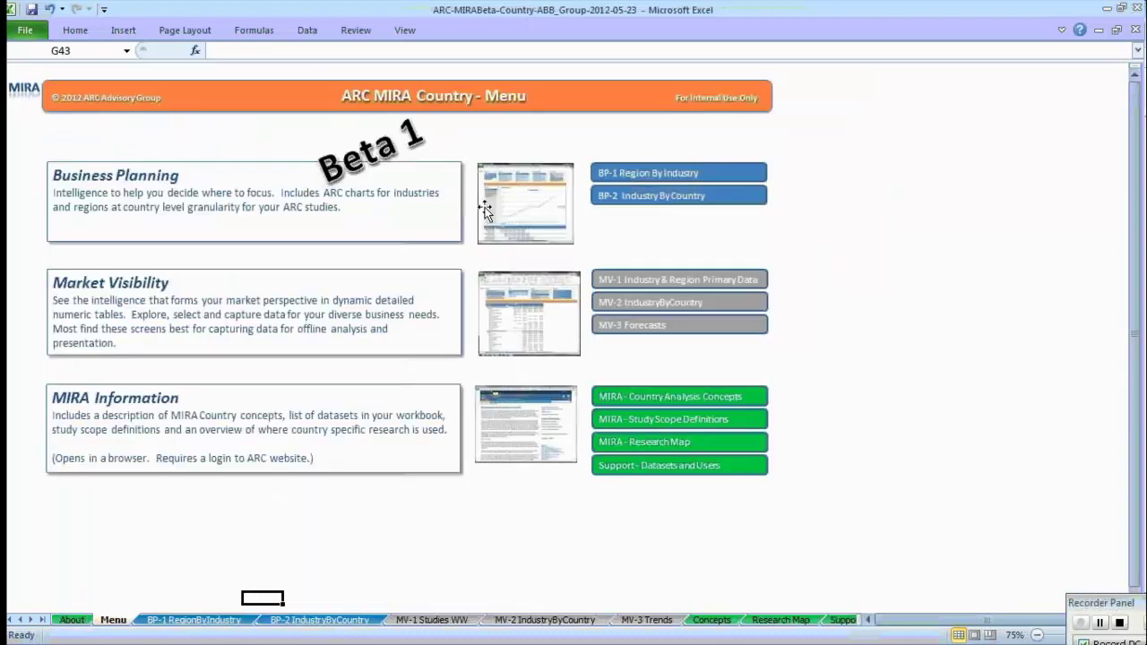
pyautogui.click(663, 175)
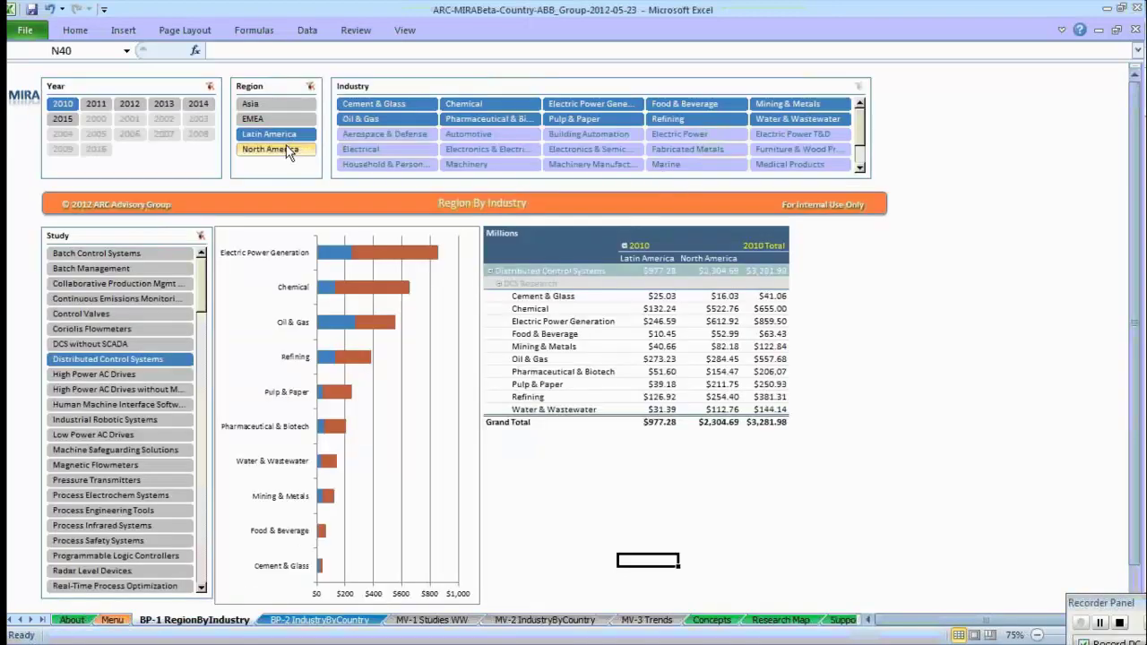
pyautogui.click(287, 149)
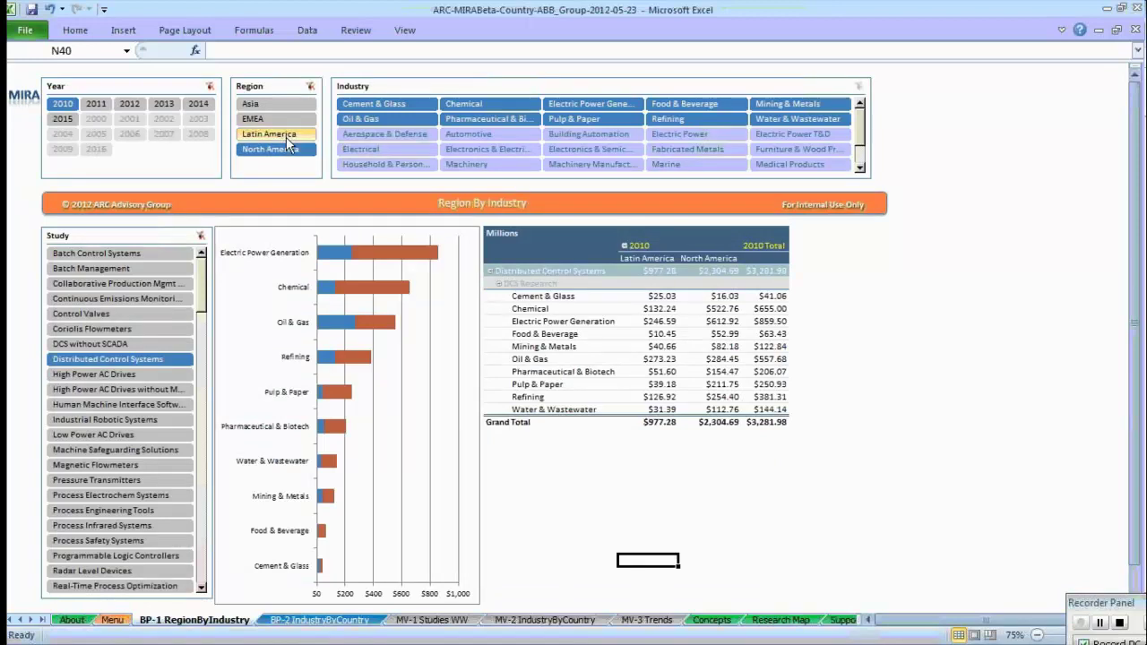
pyautogui.keyDown('ctrl'); pyautogui.click(285, 137); pyautogui.keyUp('ctrl')
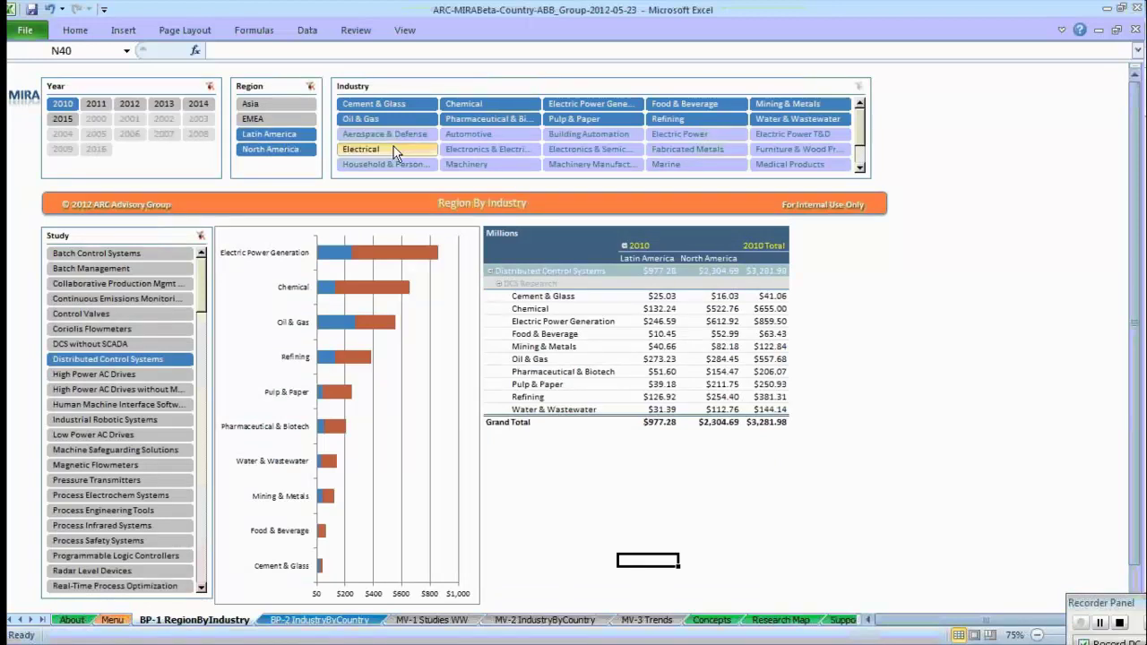
pyautogui.click(489, 206)
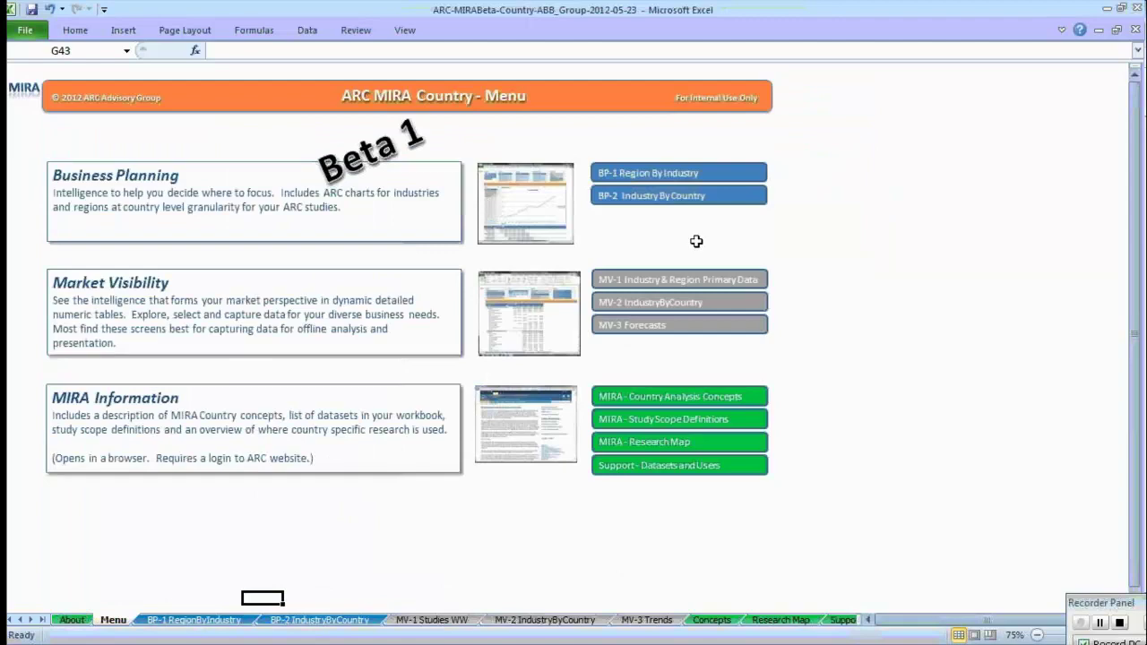
pyautogui.click(679, 199)
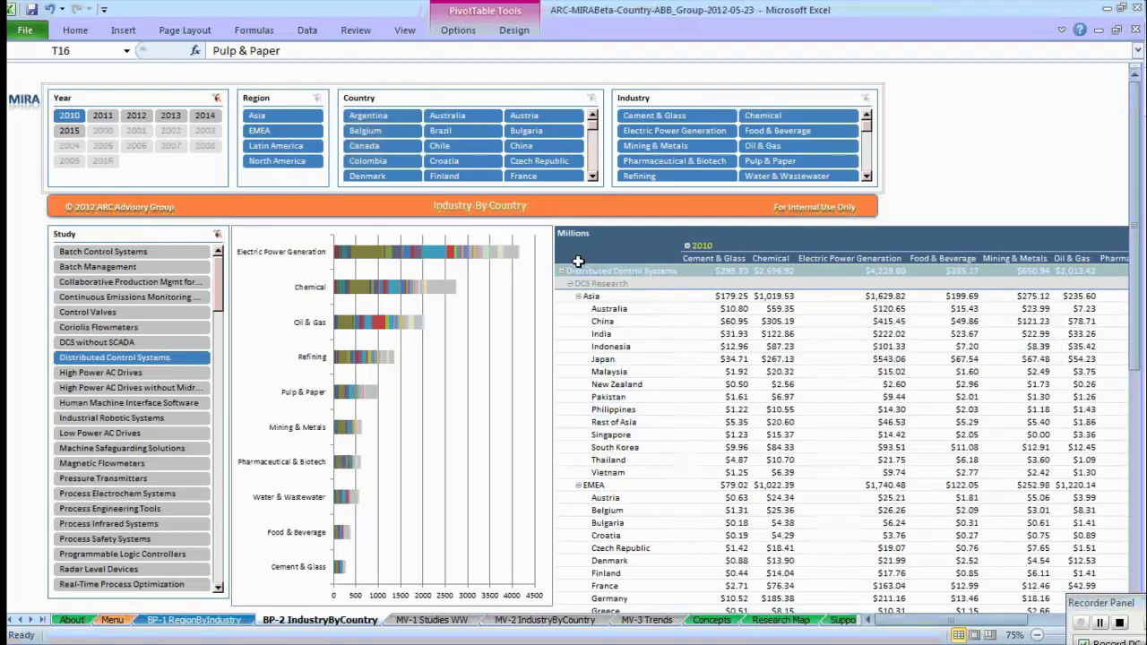
# Filter the Industry By Country breakdown to Asia, clear the Region filter, and return to Menu.
pyautogui.click(266, 115)
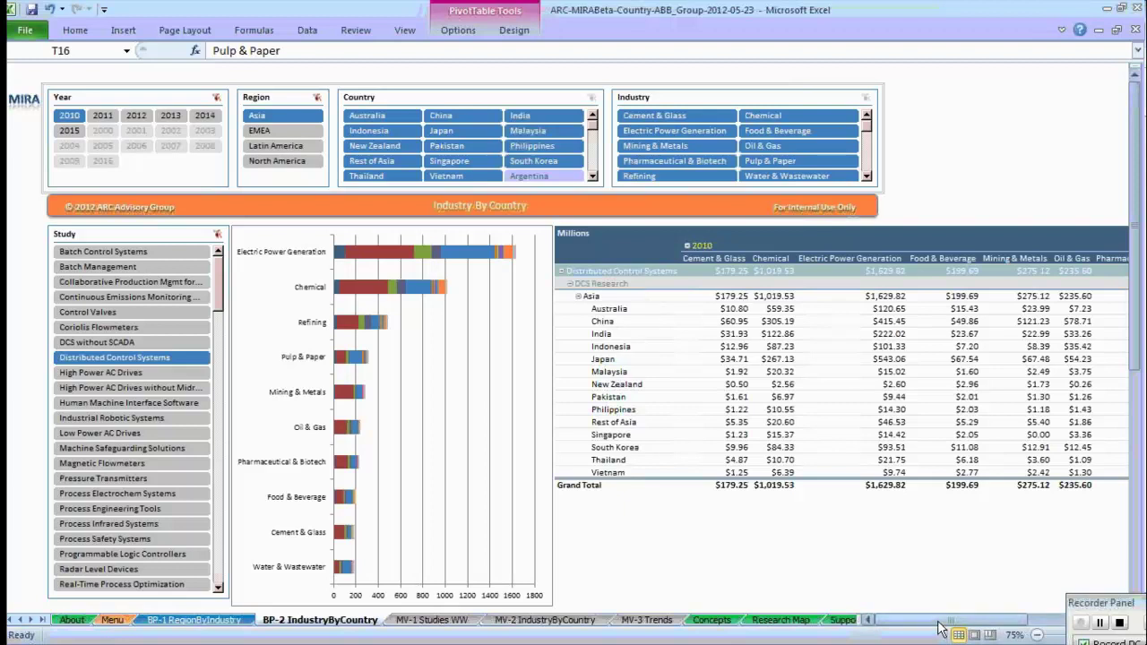
pyautogui.moveTo(936, 623); pyautogui.dragTo(901, 635)
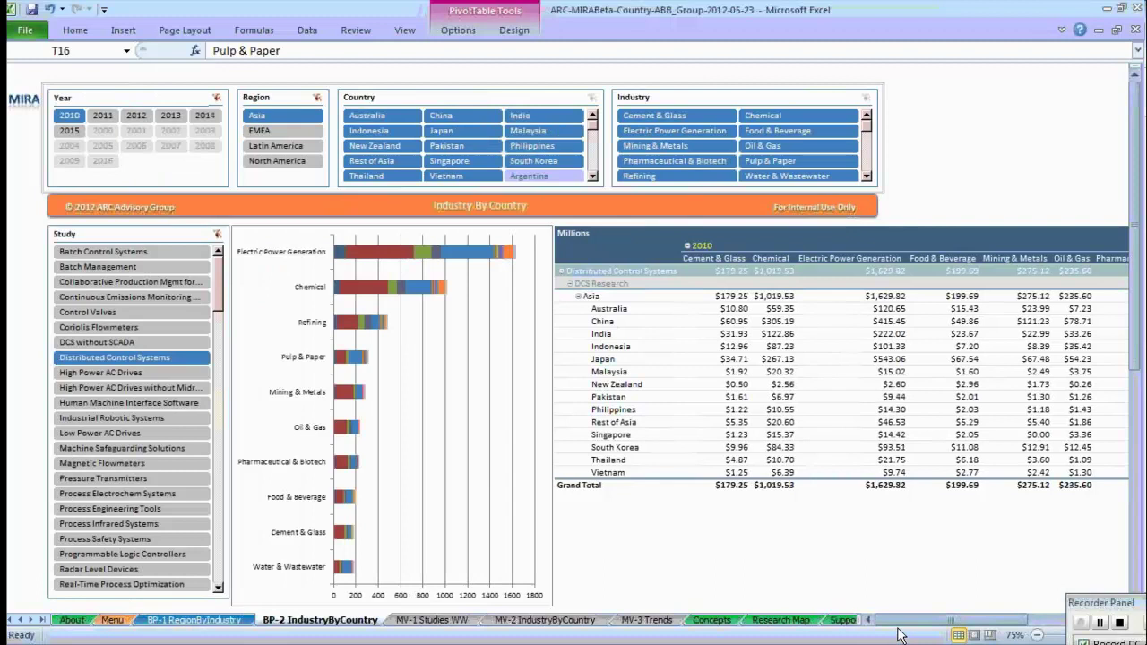
pyautogui.click(316, 100)
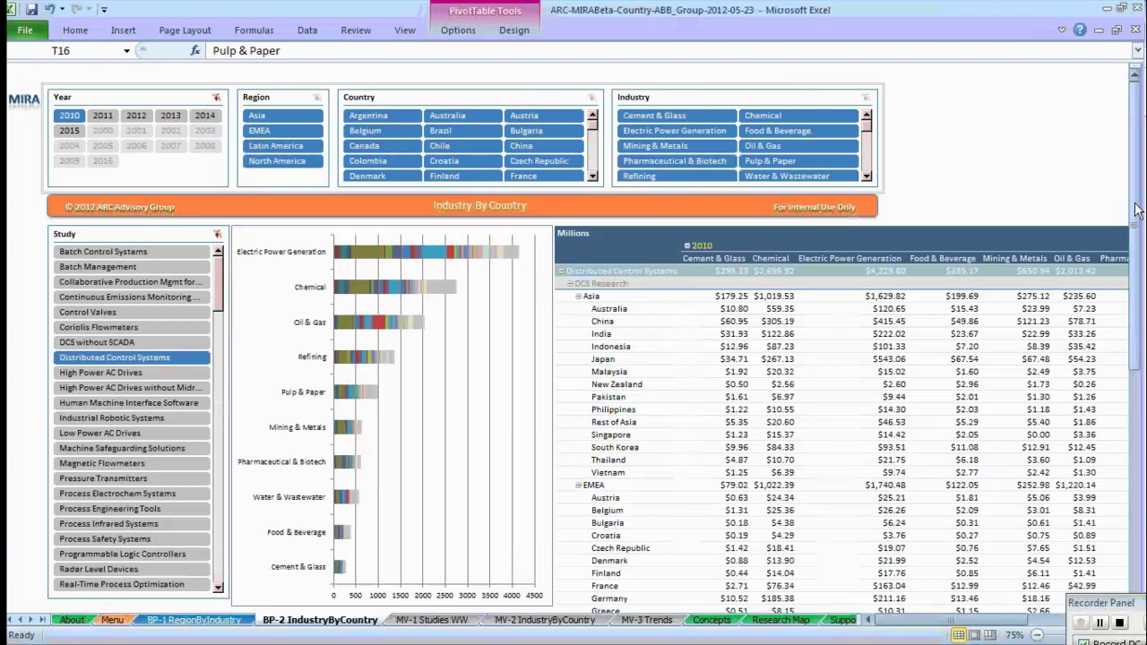
pyautogui.moveTo(1136, 220); pyautogui.dragTo(1137, 475)
pyautogui.scroll(10, 619, 223)
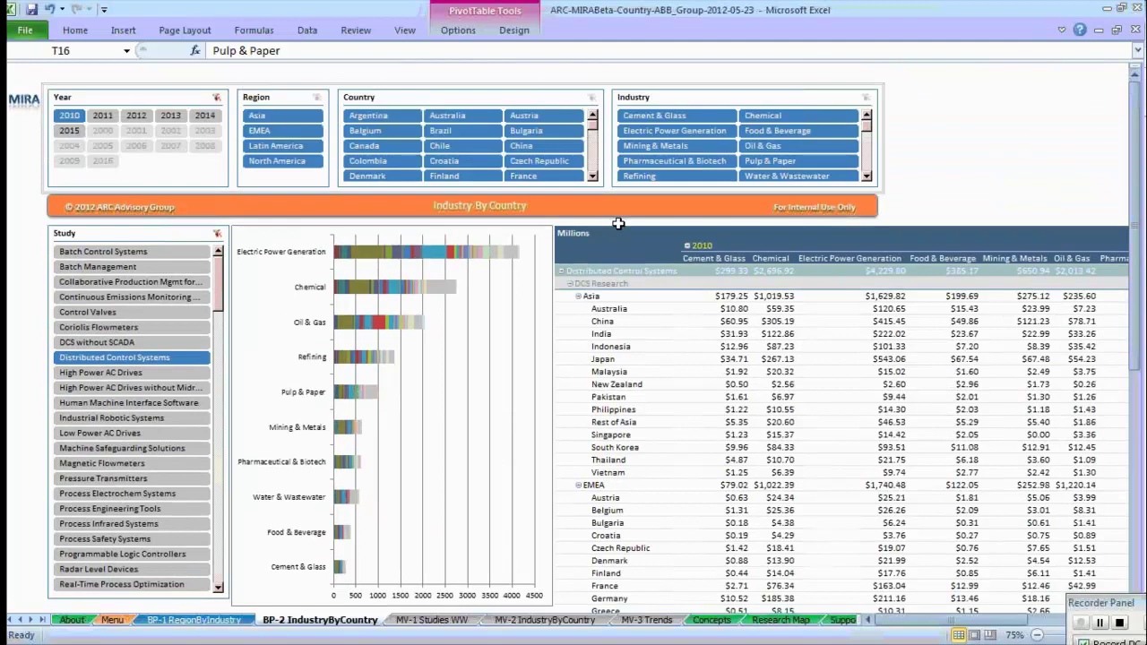
pyautogui.click(559, 211)
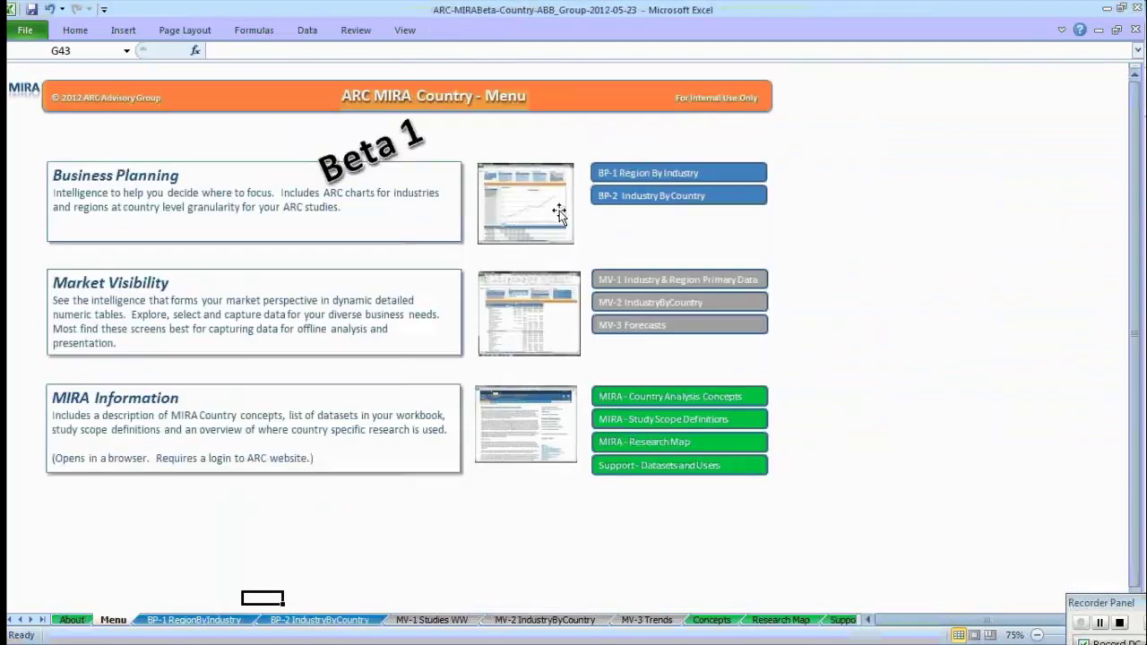
pyautogui.click(678, 283)
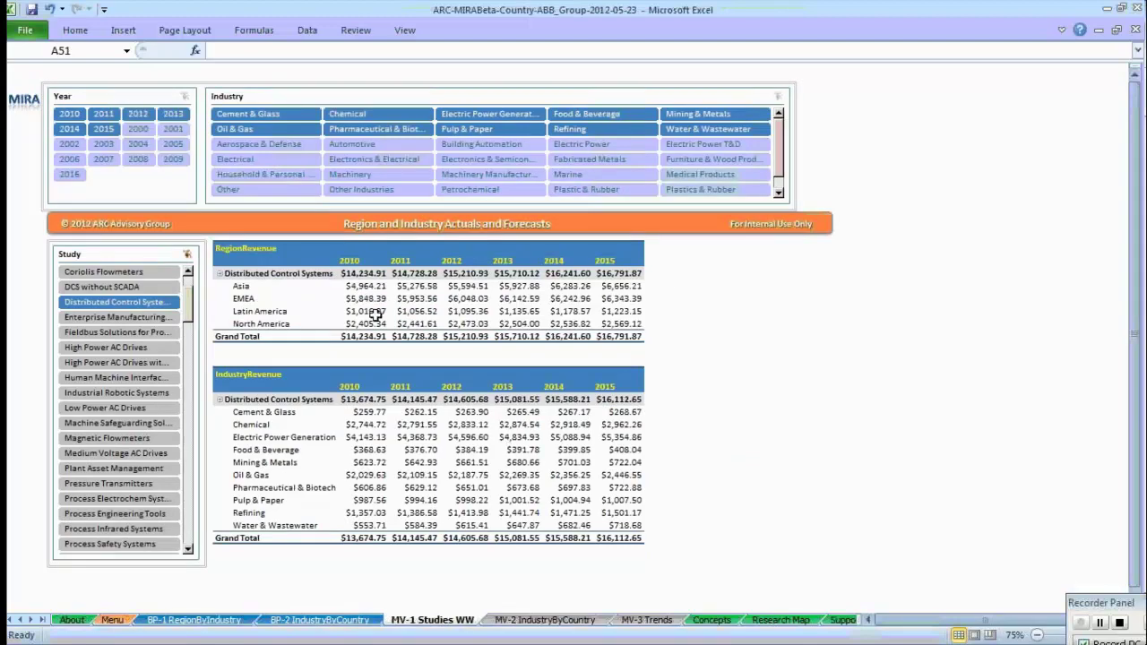
pyautogui.hotkey('ctrl', 'pageup')
pyautogui.hotkey('ctrl', 'pageup')
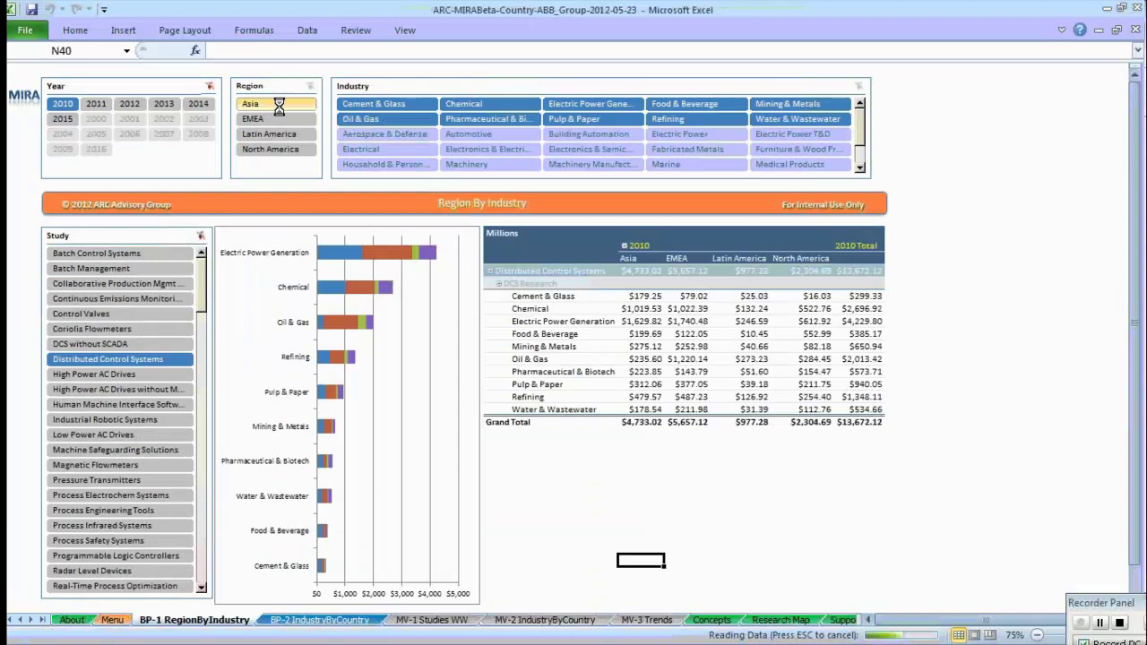
pyautogui.hotkey('ctrl', 'pagedown')
pyautogui.hotkey('ctrl', 'pagedown')
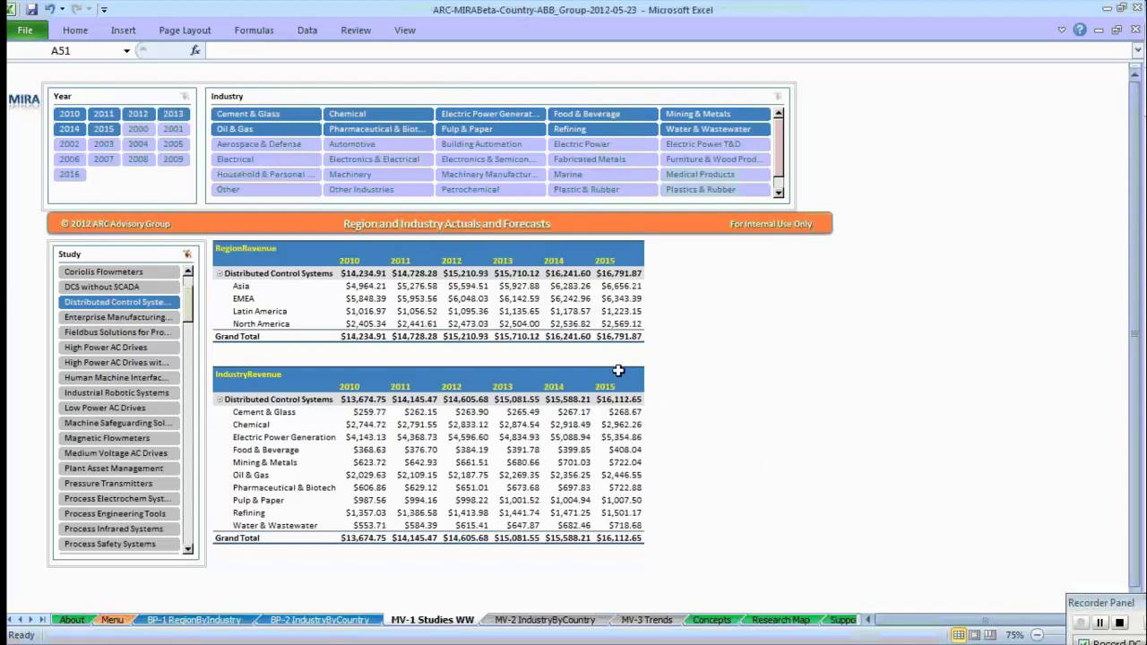
pyautogui.hotkey('ctrl', 'pageup')
pyautogui.hotkey('ctrl', 'pageup')
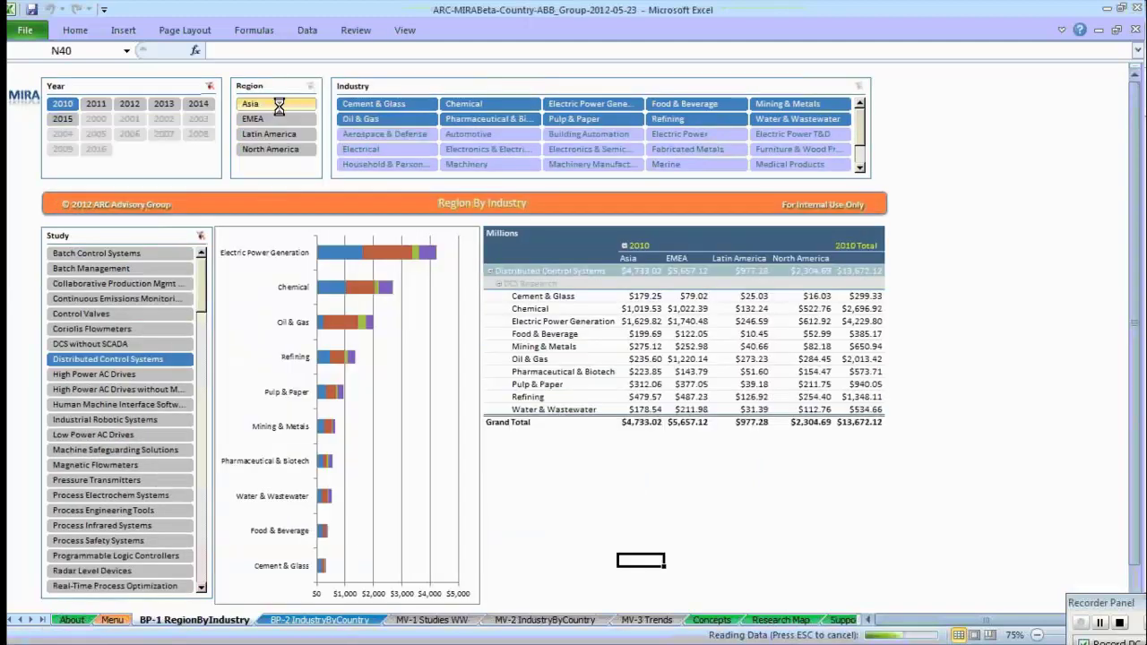
pyautogui.hotkey('ctrl', 'pagedown')
pyautogui.hotkey('ctrl', 'pagedown')
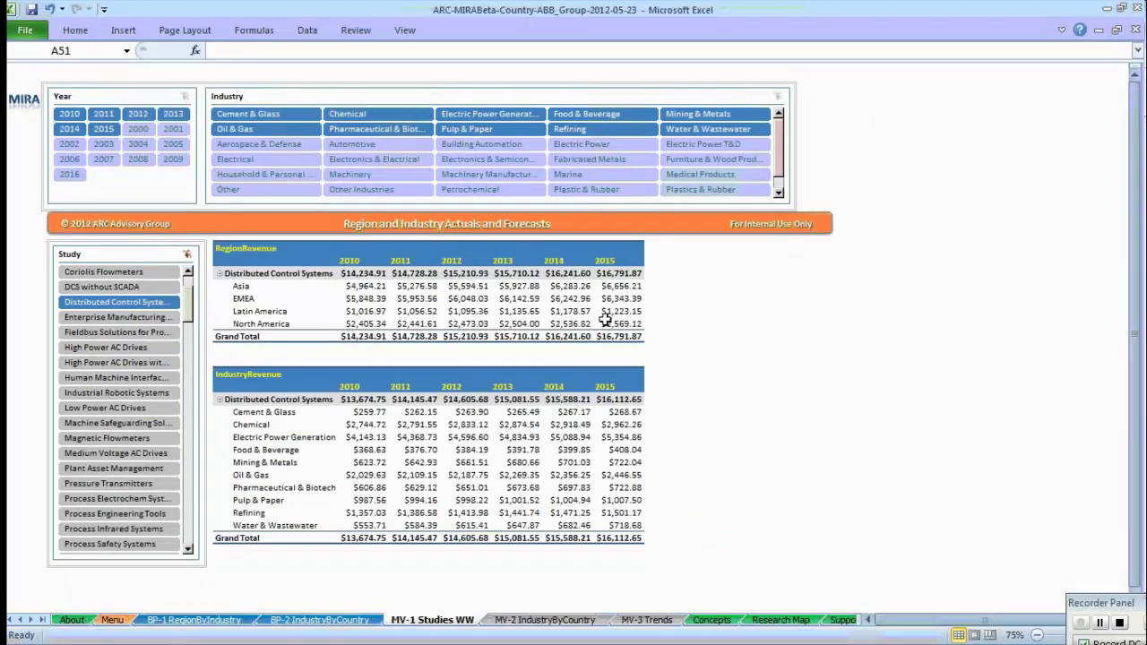
pyautogui.moveTo(606, 320)
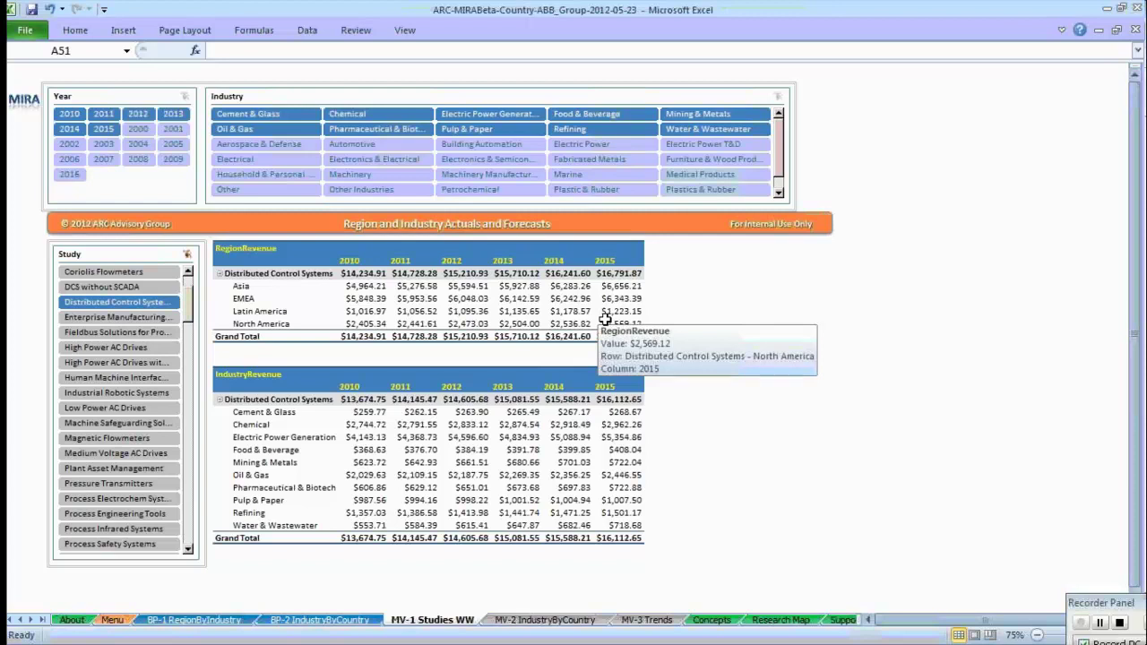
pyautogui.click(502, 233)
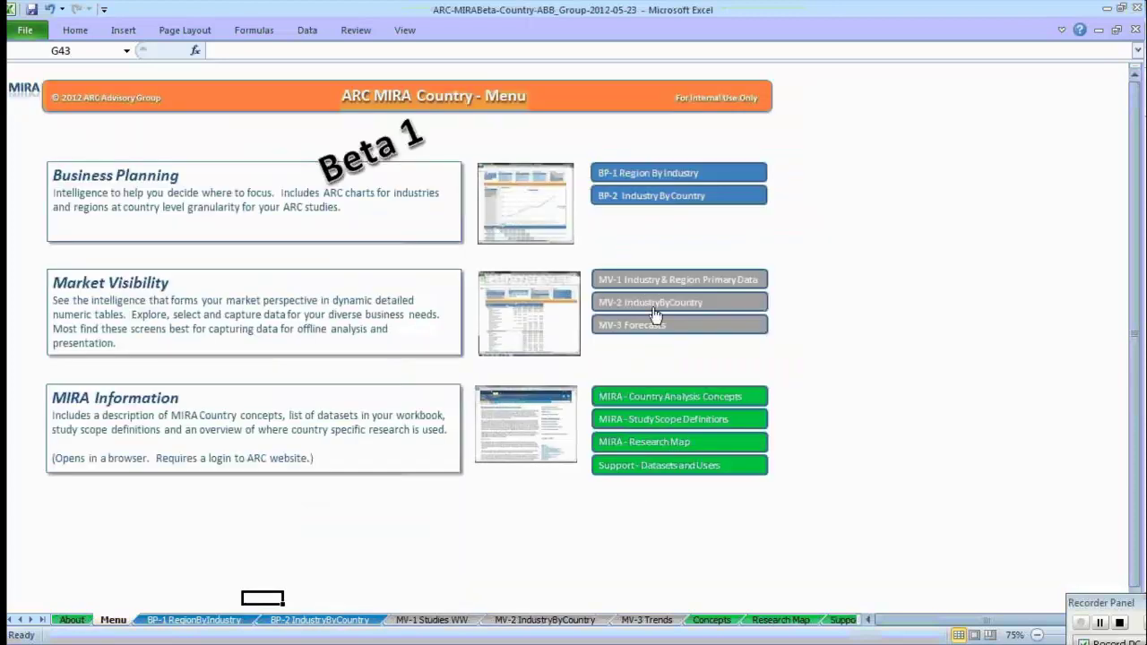
# Show the MV-2 industry-by-country table for Distributed Control Systems, then Control Valves, and return to Menu.
pyautogui.click(655, 305)
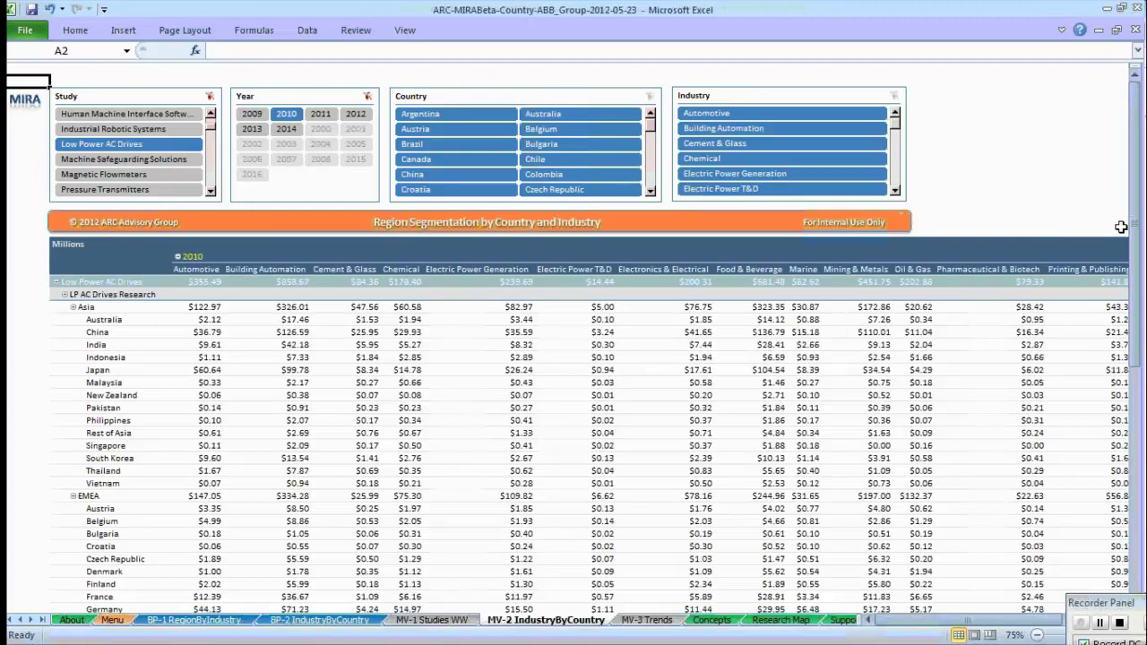
pyautogui.moveTo(1140, 235)
pyautogui.mouseDown()
pyautogui.moveTo(1132, 385)
pyautogui.moveTo(1140, 236)
pyautogui.mouseUp()
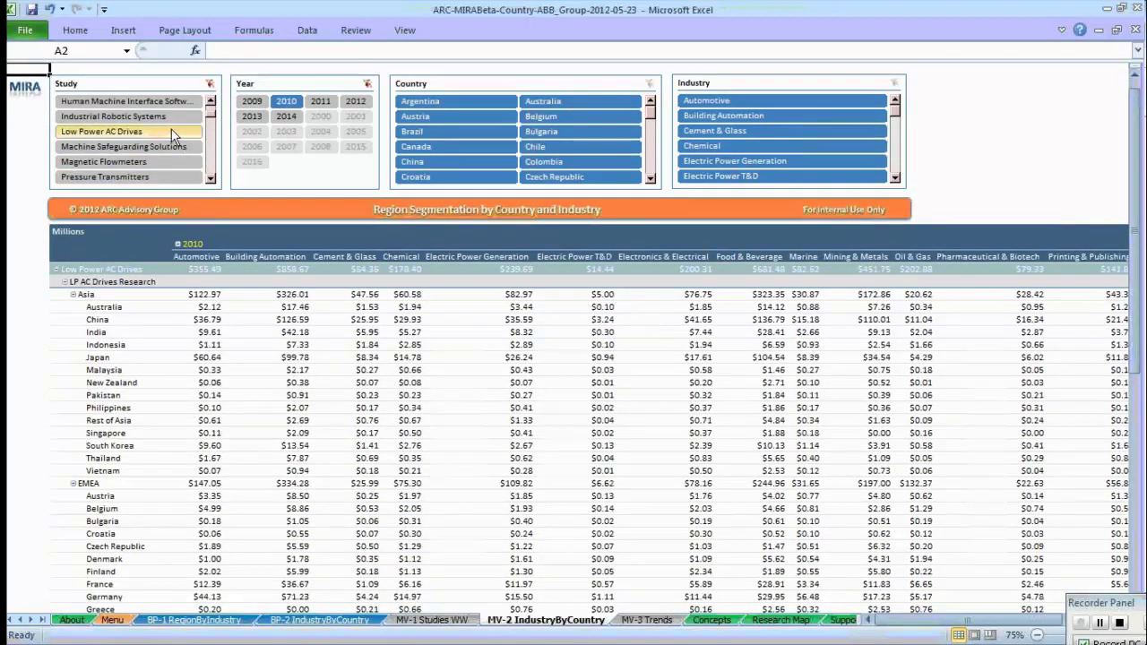
pyautogui.scroll(3, 214, 106)
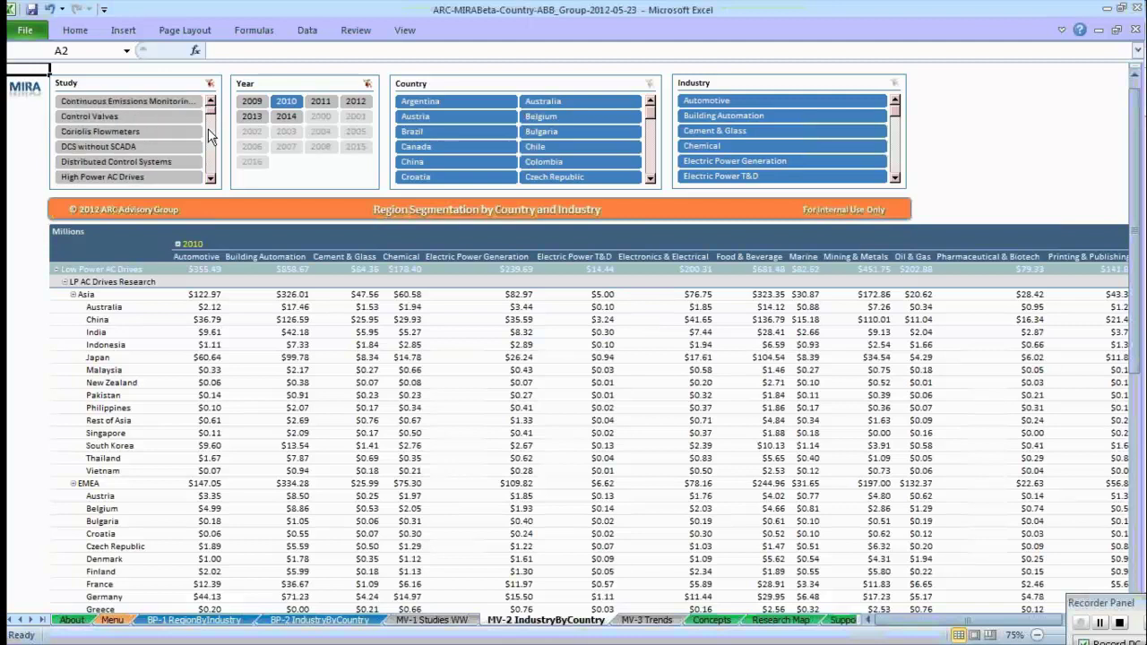
pyautogui.click(183, 163)
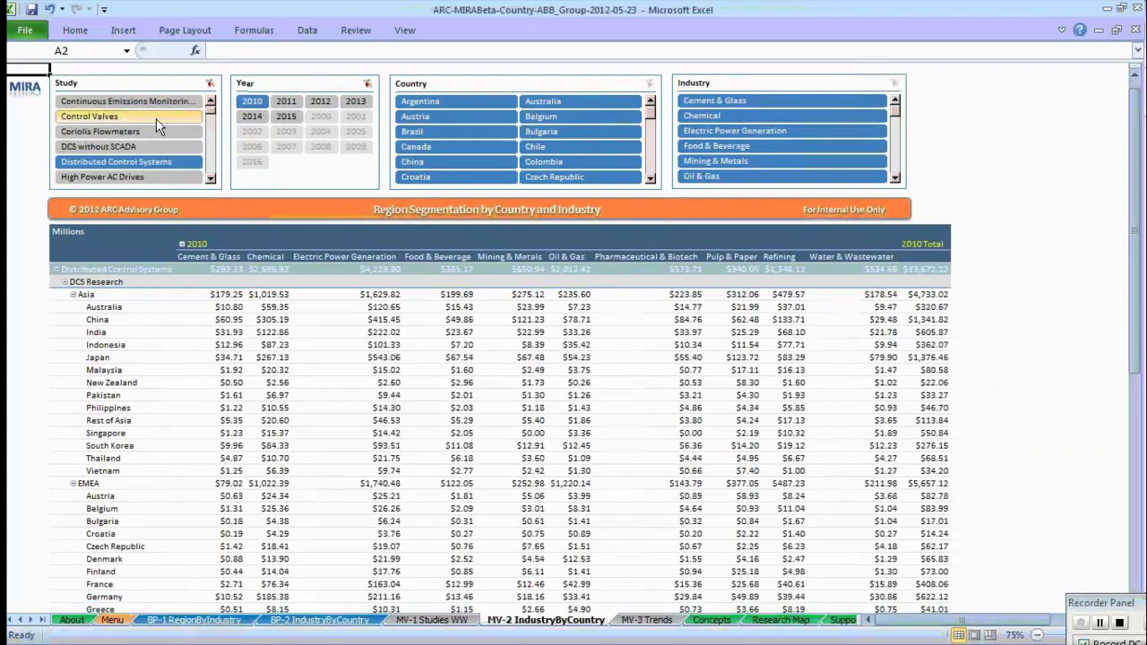
pyautogui.click(156, 119)
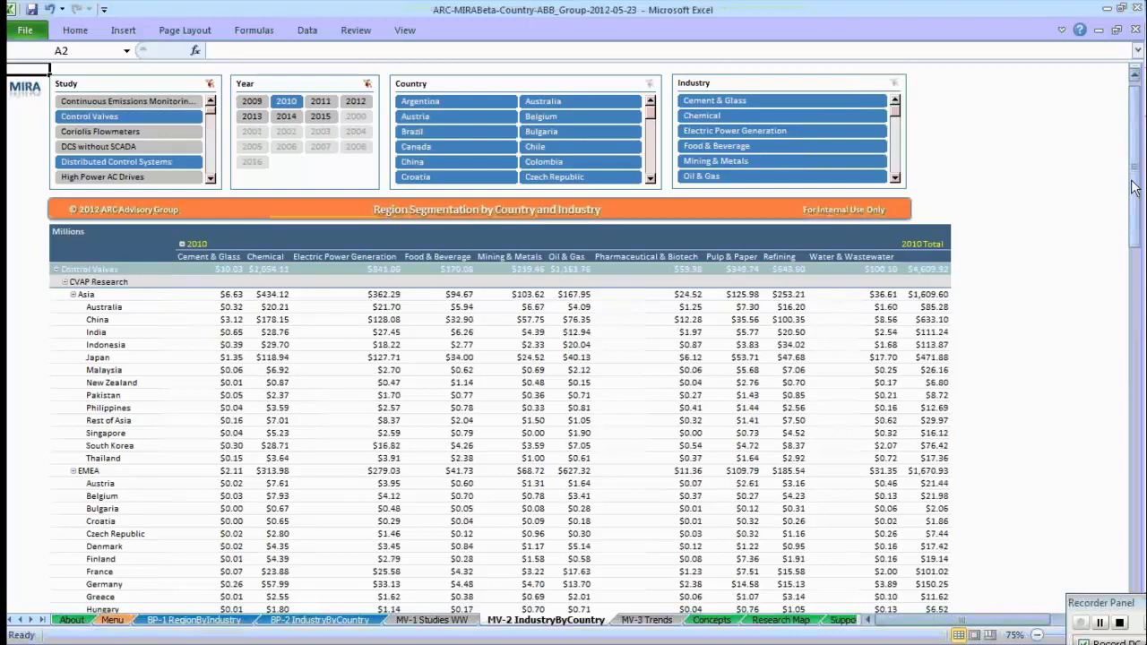
pyautogui.moveTo(1139, 198); pyautogui.dragTo(1140, 119)
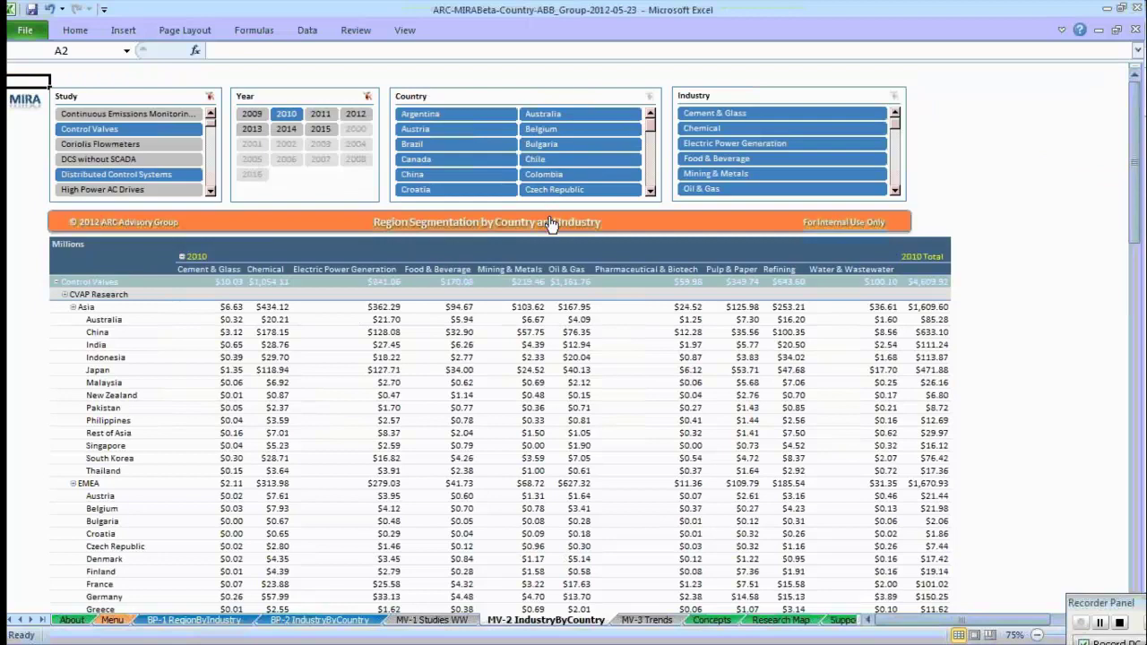
pyautogui.click(499, 225)
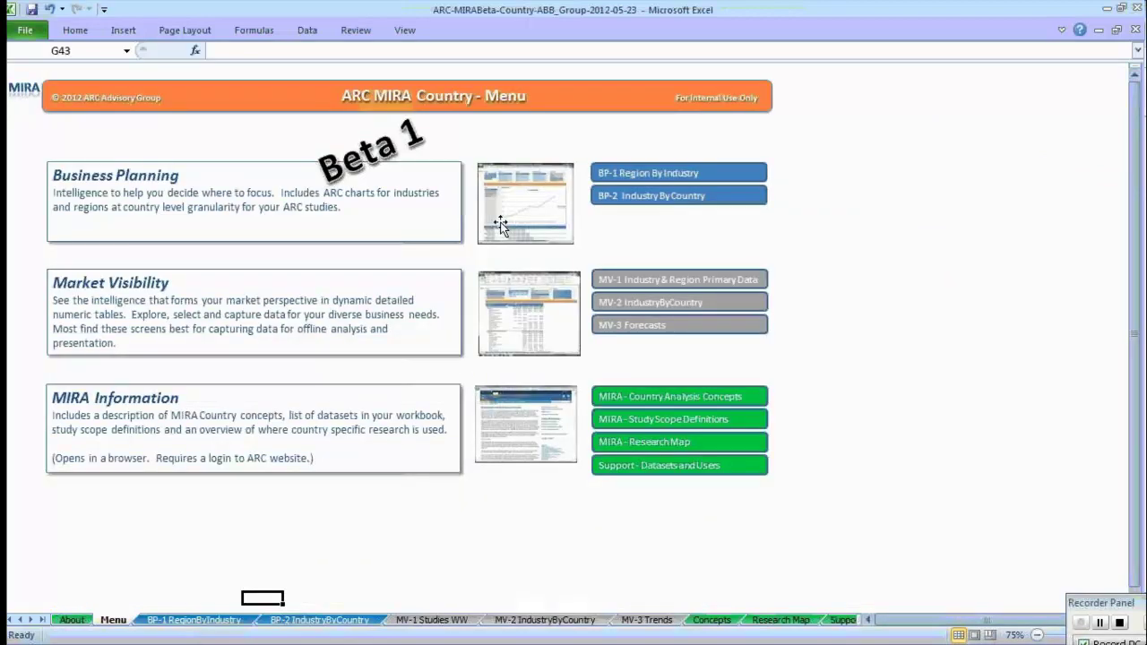
pyautogui.click(672, 324)
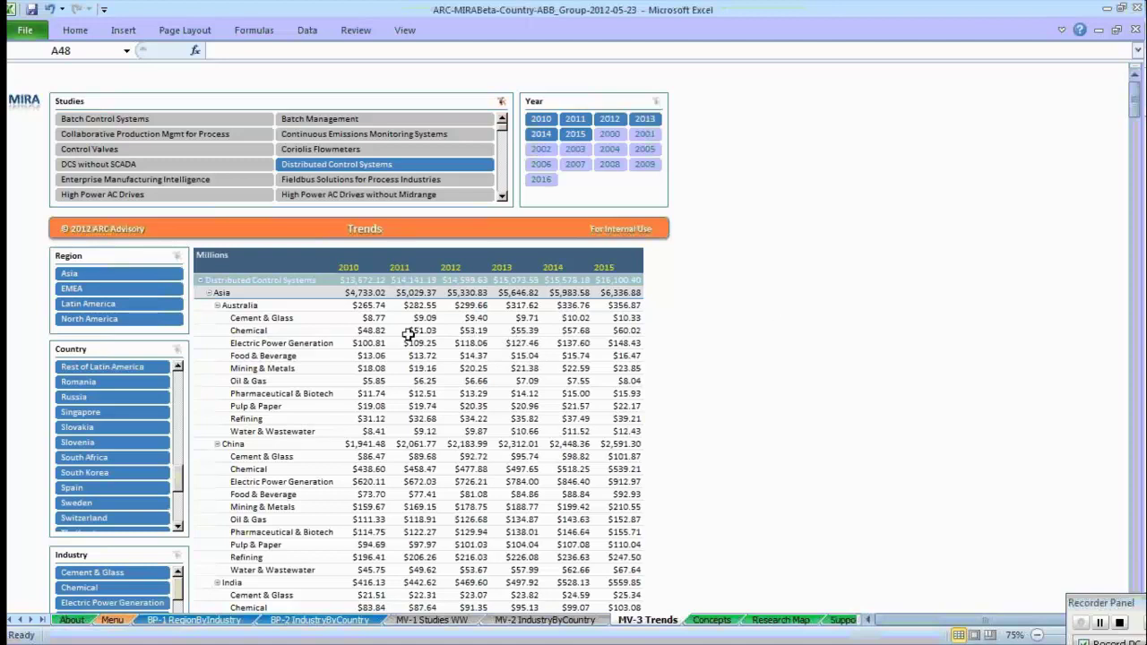
pyautogui.moveTo(1135, 105)
pyautogui.mouseDown()
pyautogui.moveTo(1143, 412)
pyautogui.moveTo(1136, 87)
pyautogui.mouseUp()
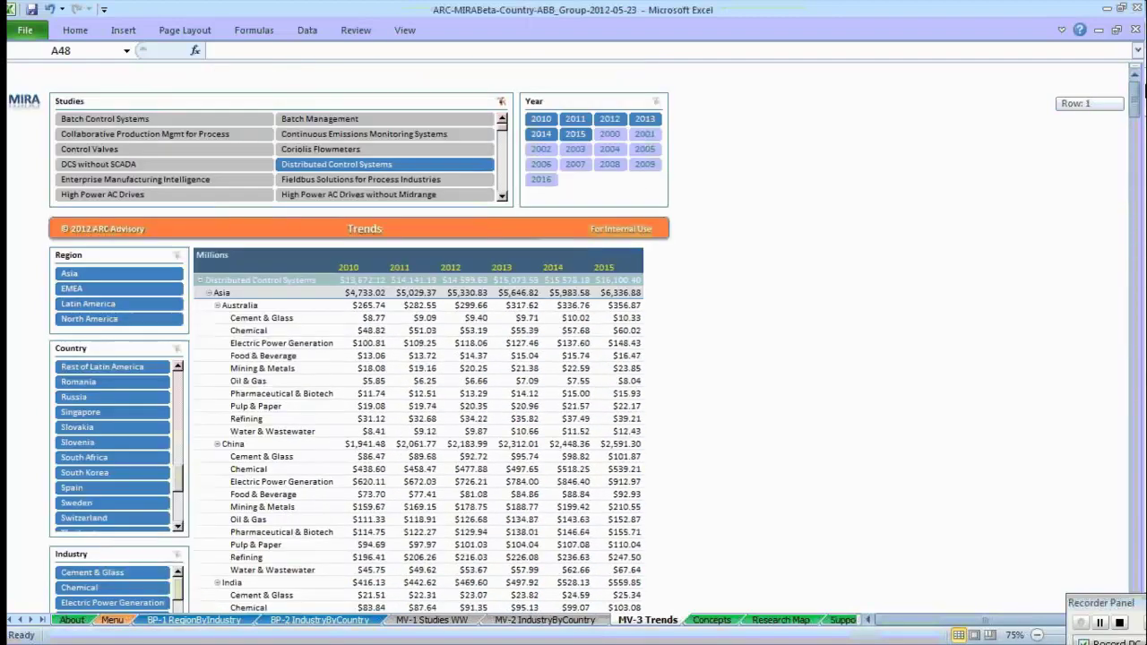
# Go back to the Menu and open the MIRA - Country Analysis Concepts sheet.
pyautogui.click(462, 226)
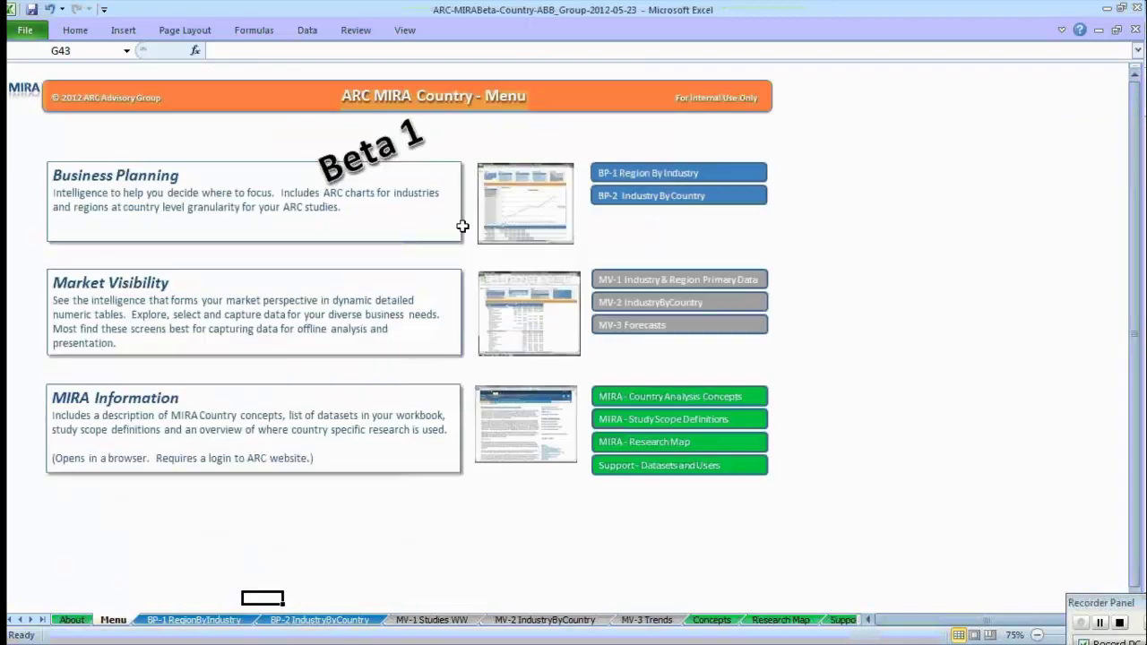
pyautogui.click(698, 400)
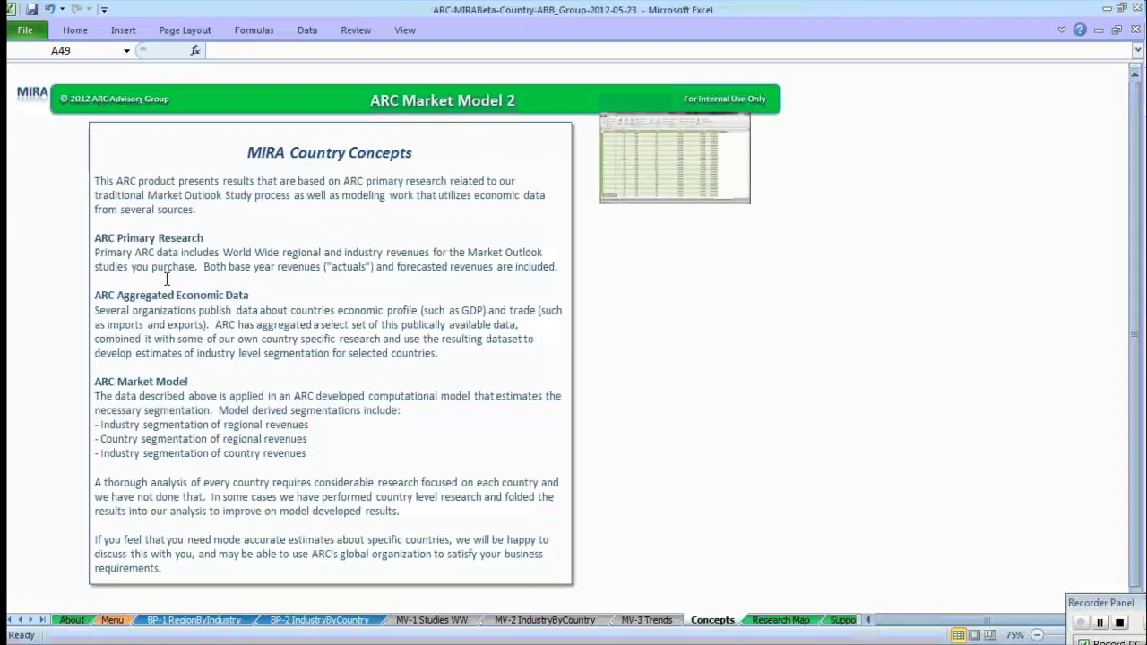
# Leave the Concepts sheet using the green ARC Market Model 2 header banner.
pyautogui.click(428, 101)
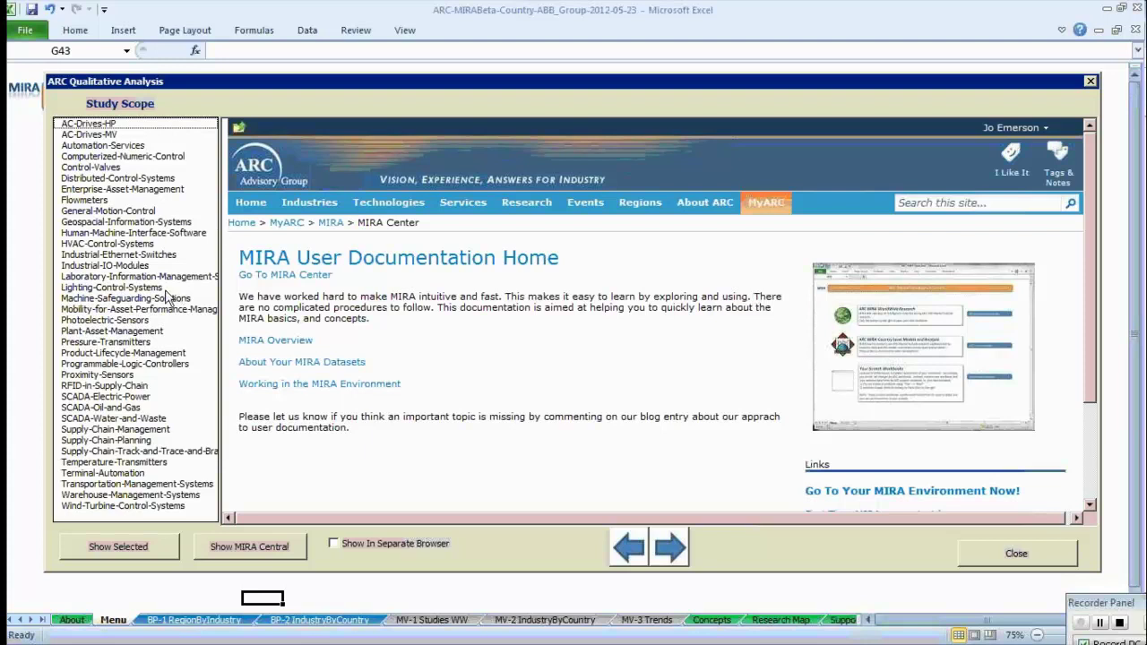
# Close the ARC Qualitative Analysis documentation window to reveal the Menu sheet.
pyautogui.click(1090, 82)
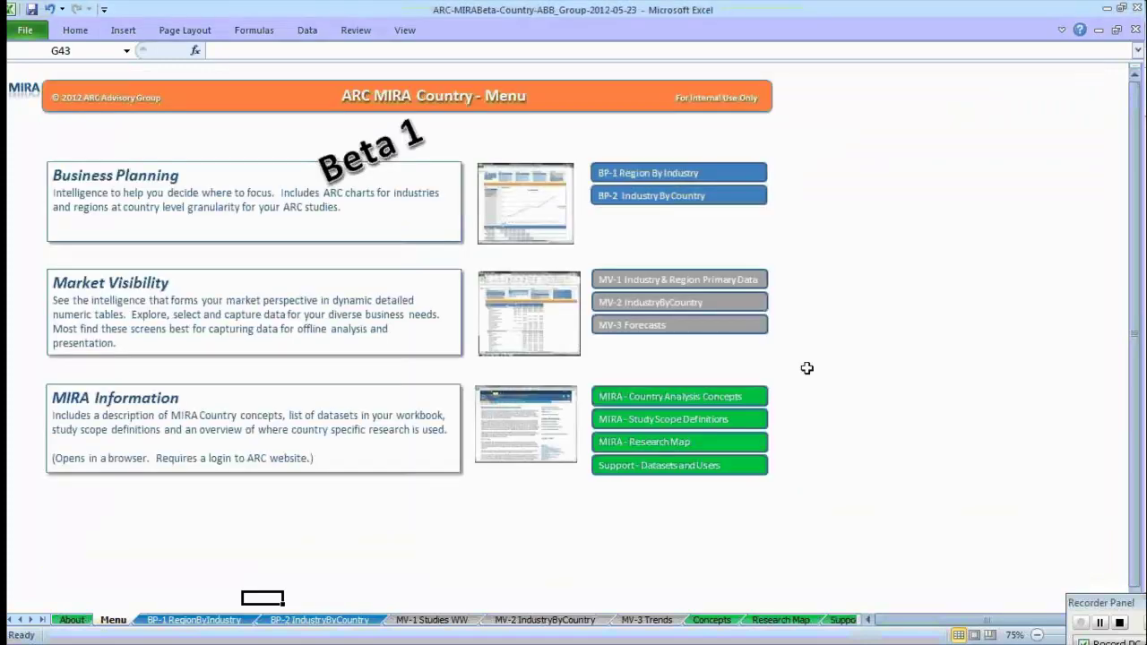
# Open the MIRA Research Map, limit it to DCS Research, and inspect cell tooltips for coverage.
pyautogui.click(703, 445)
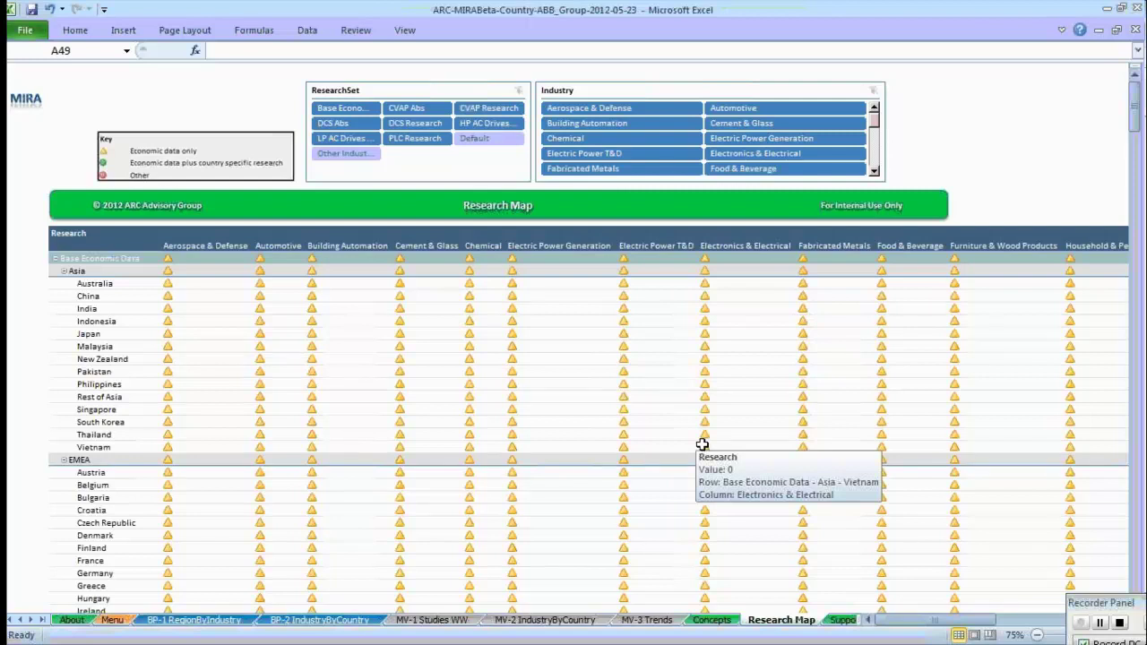
pyautogui.click(430, 126)
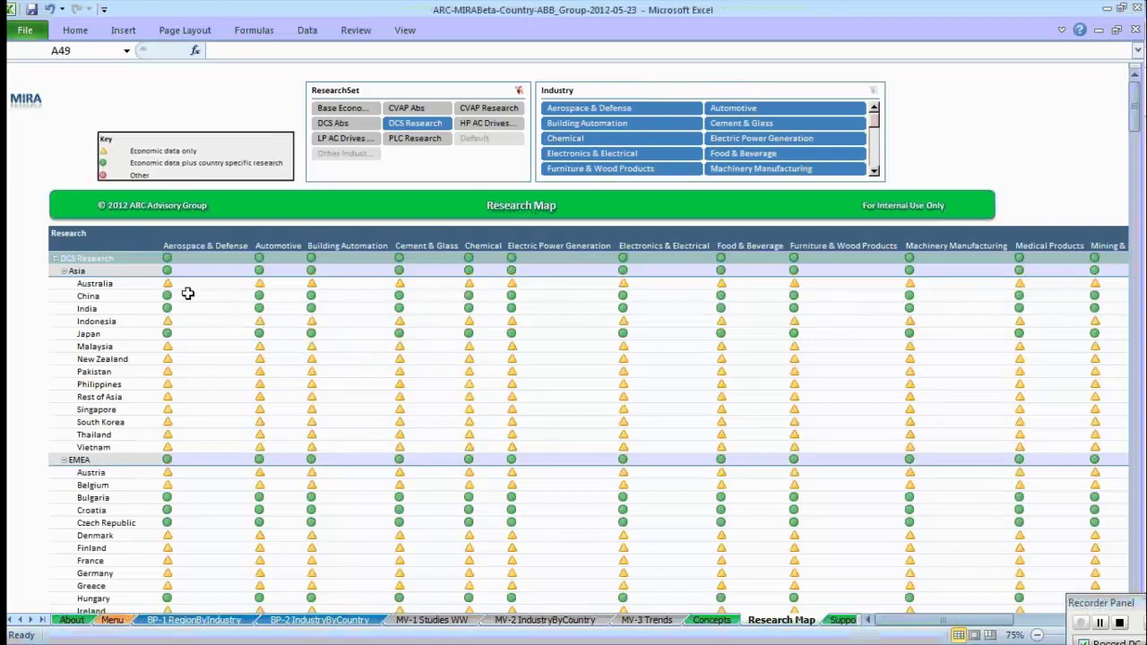
pyautogui.moveTo(180, 297)
pyautogui.moveTo(639, 296)
pyautogui.moveTo(579, 397)
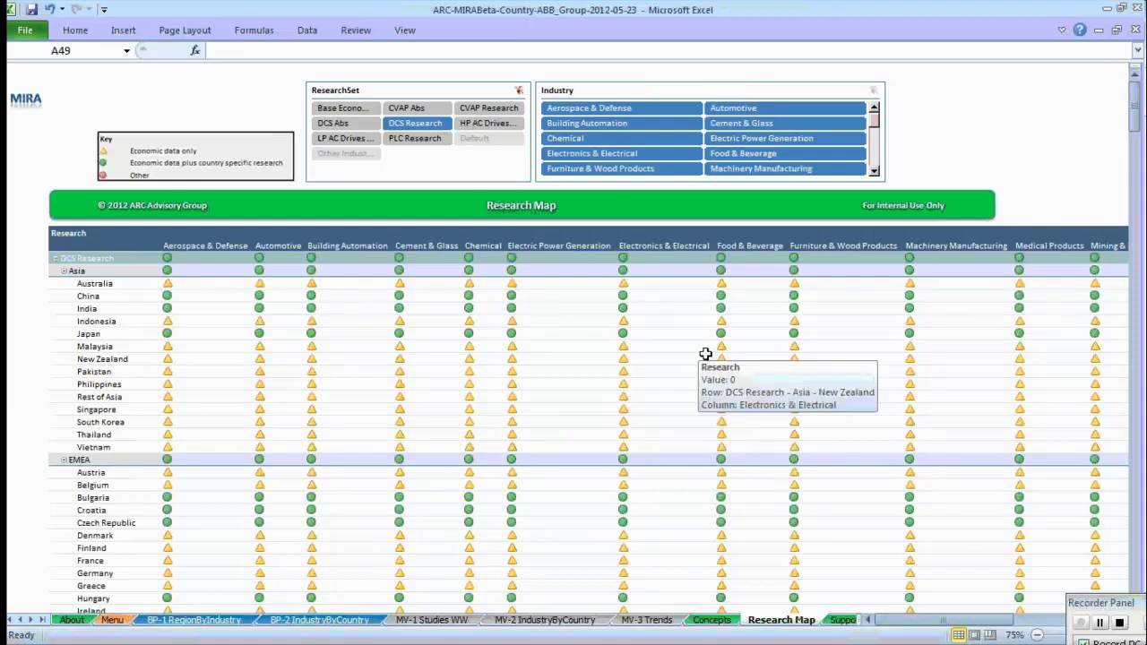
pyautogui.moveTo(421, 322)
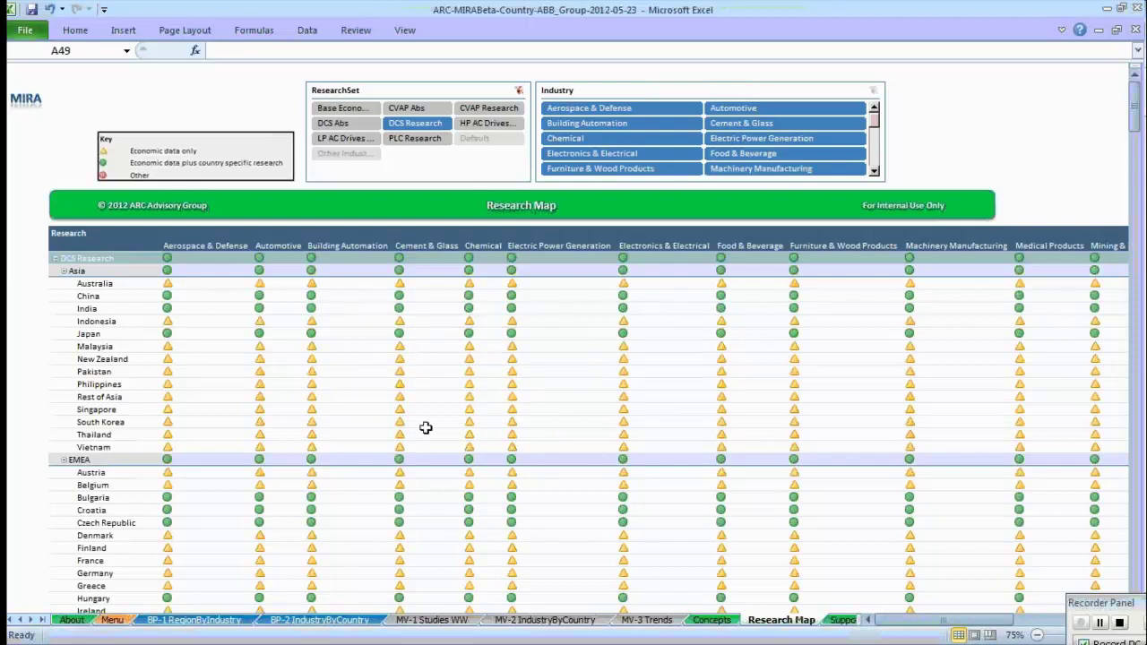
pyautogui.moveTo(427, 421)
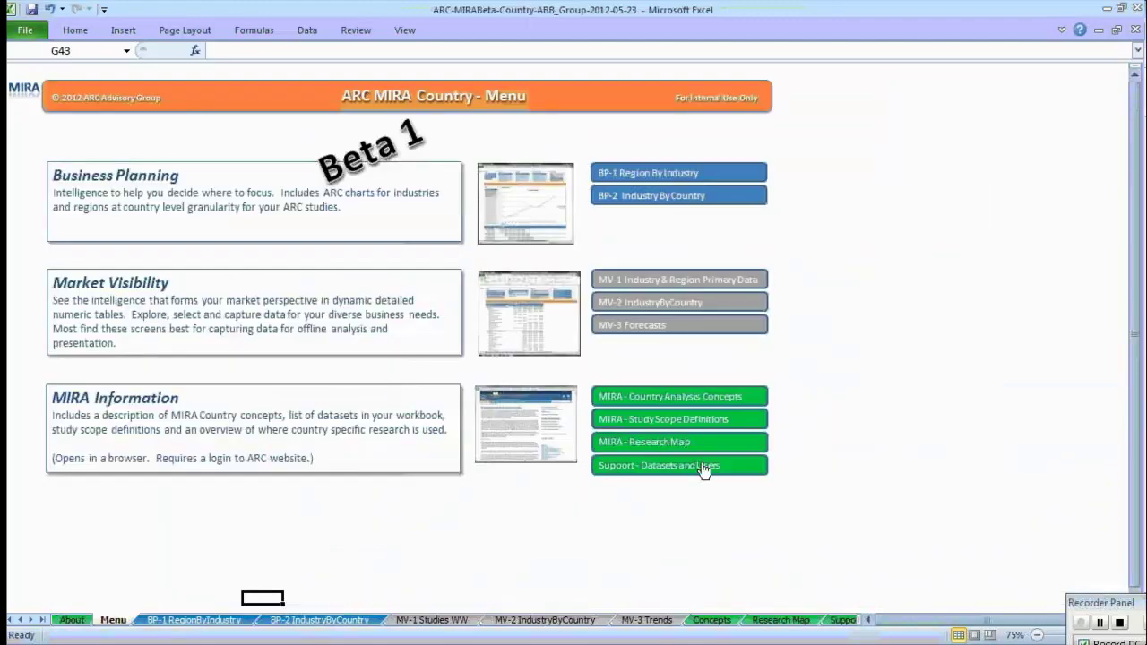
# Review the Support - Datasets and Users sheet's studies and users, then return to Menu.
pyautogui.click(703, 467)
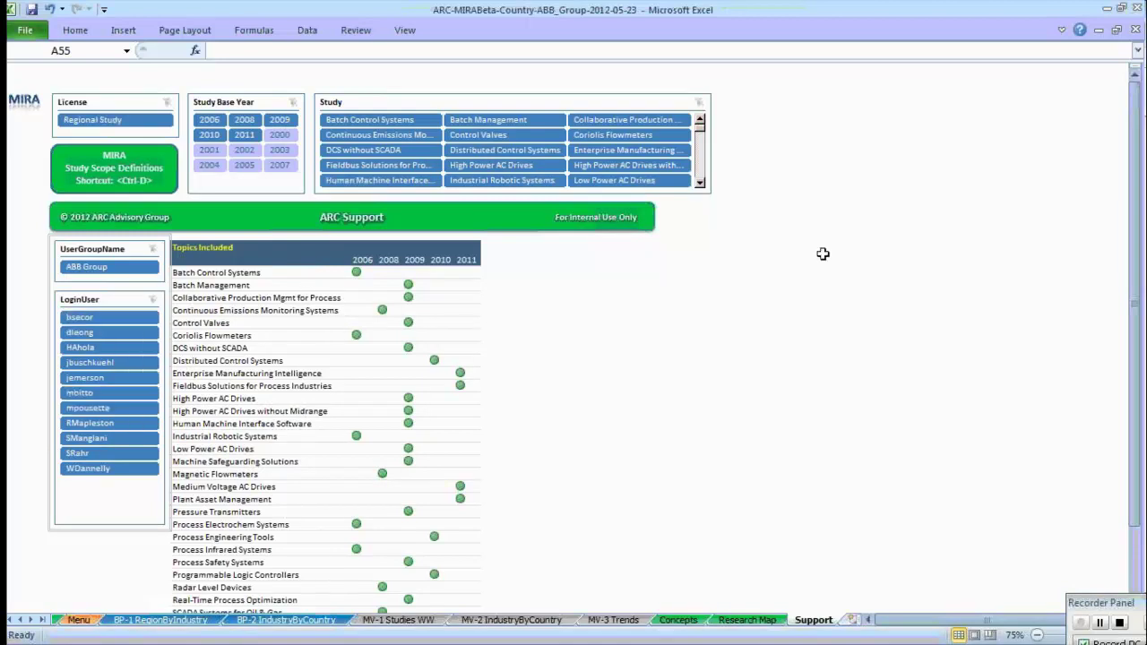
pyautogui.moveTo(1133, 147); pyautogui.dragTo(1140, 90)
pyautogui.click(79, 620)
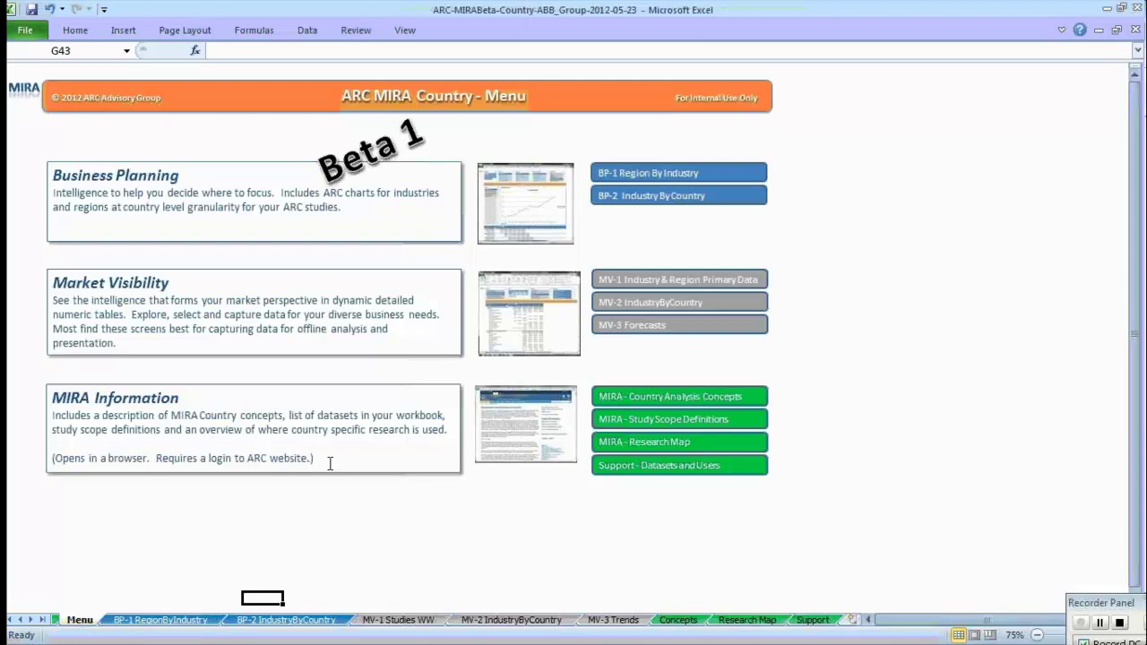
# Close the MIRA Country workbook without saving and create a new blank scratch workbook.
pyautogui.click(1135, 31)
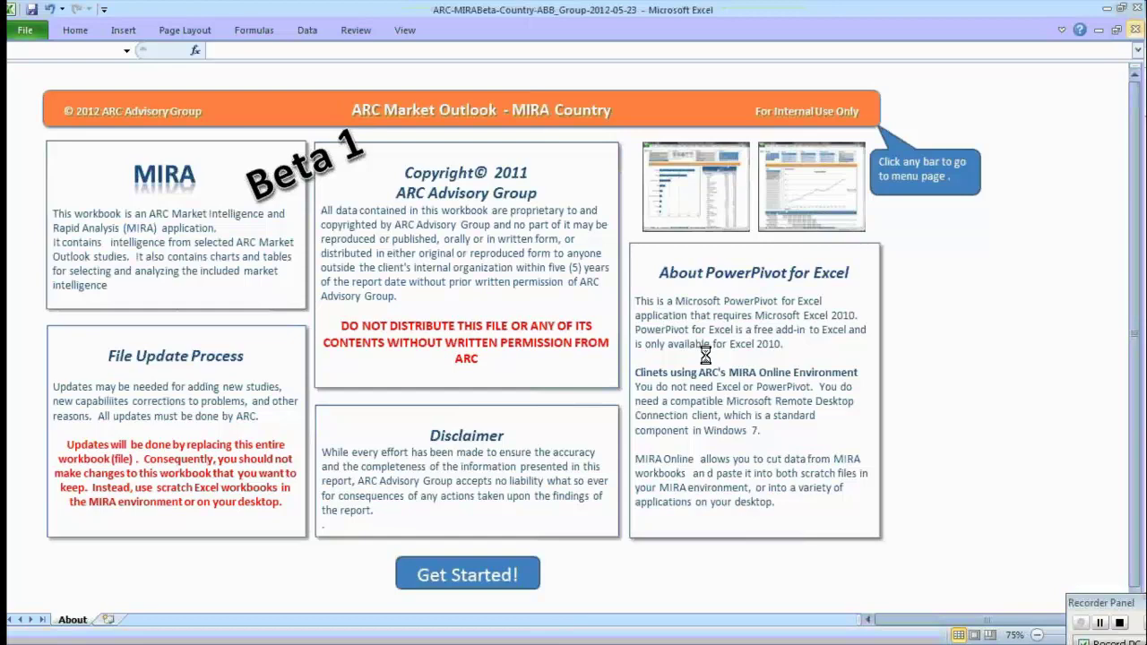
pyautogui.click(555, 347)
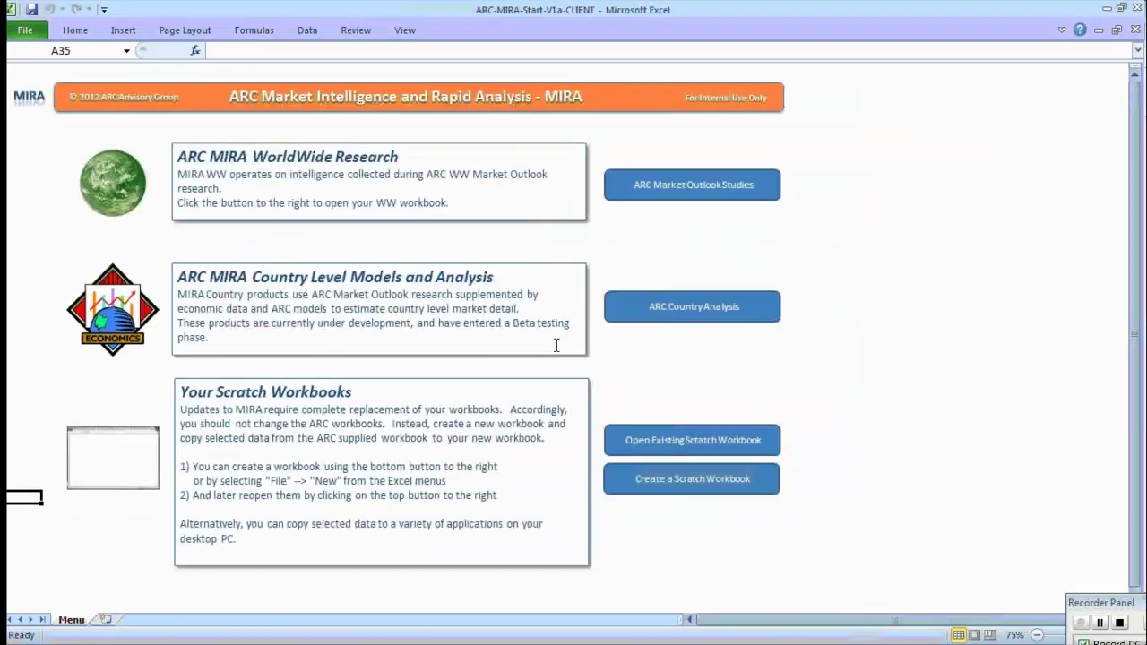
pyautogui.click(685, 448)
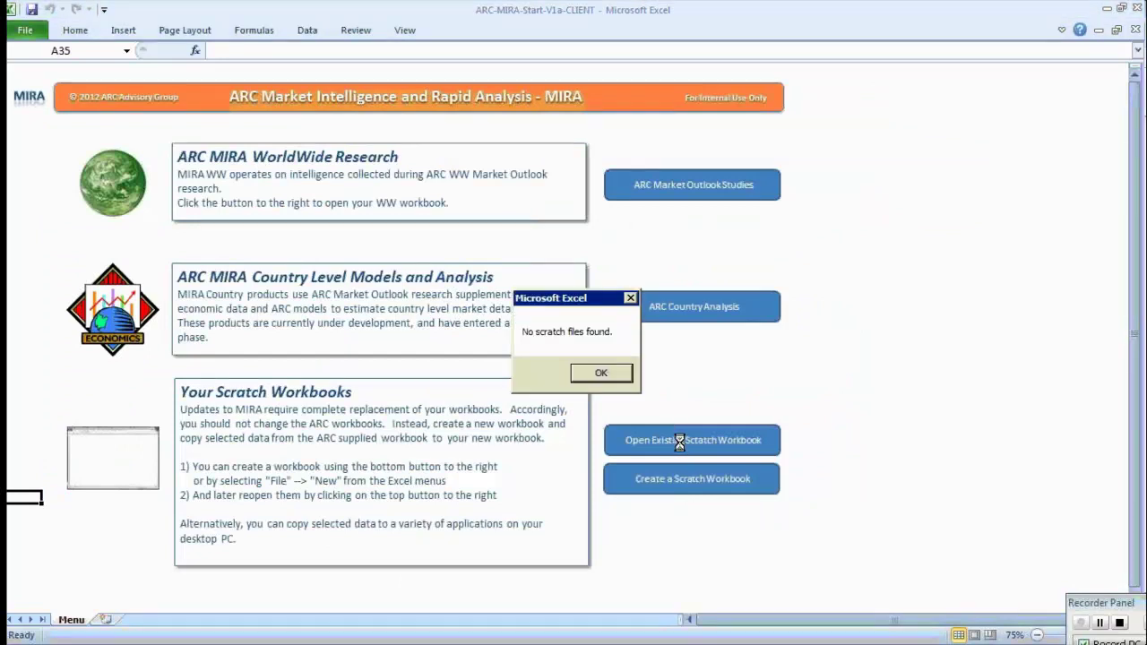
pyautogui.click(599, 372)
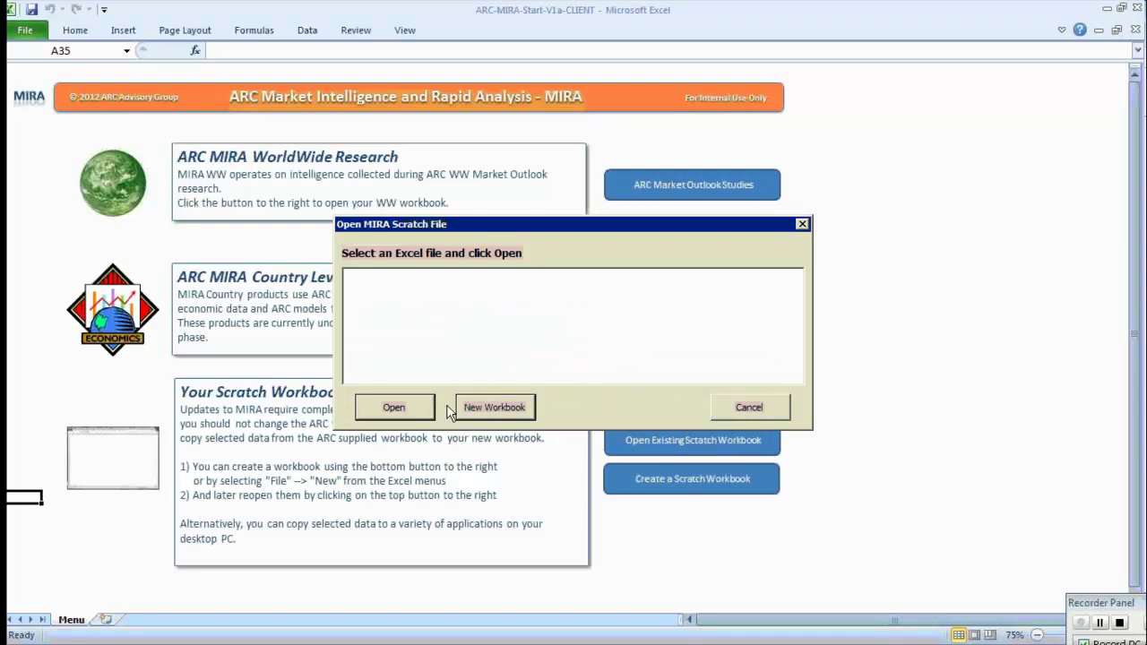
pyautogui.click(487, 407)
# Enter 'Test' in cell A1 of the new scratch workbook.
pyautogui.write('T')
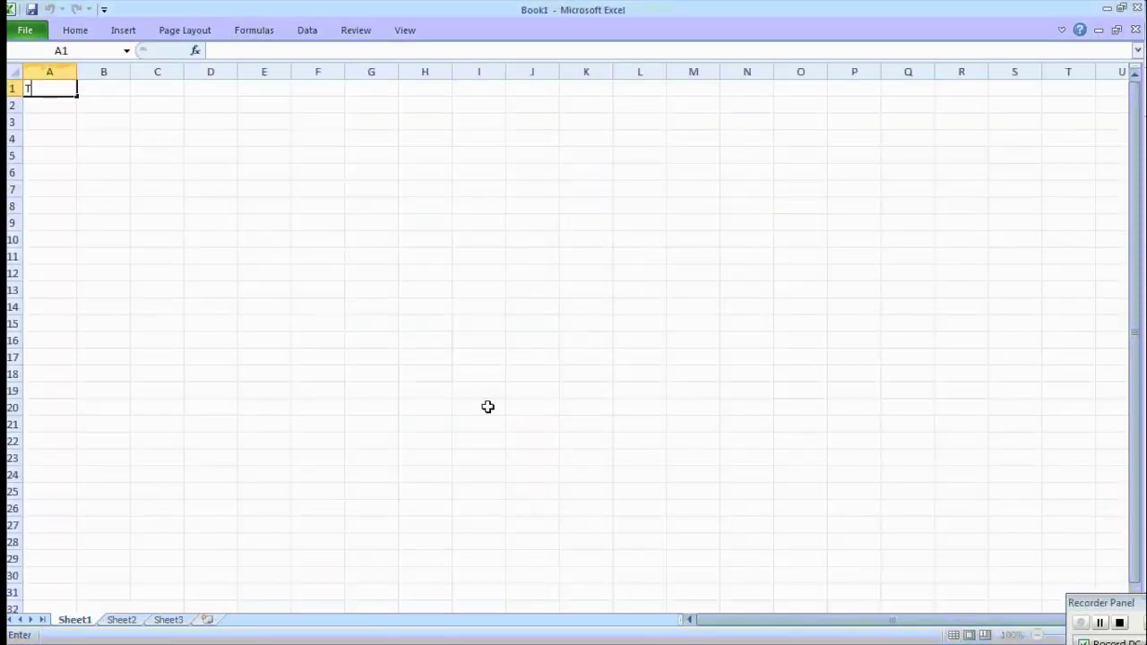
pyautogui.write('ese')
pyautogui.press('BackSpace')
pyautogui.write('t')
pyautogui.moveTo(487, 407); pyautogui.dragTo(476, 387)
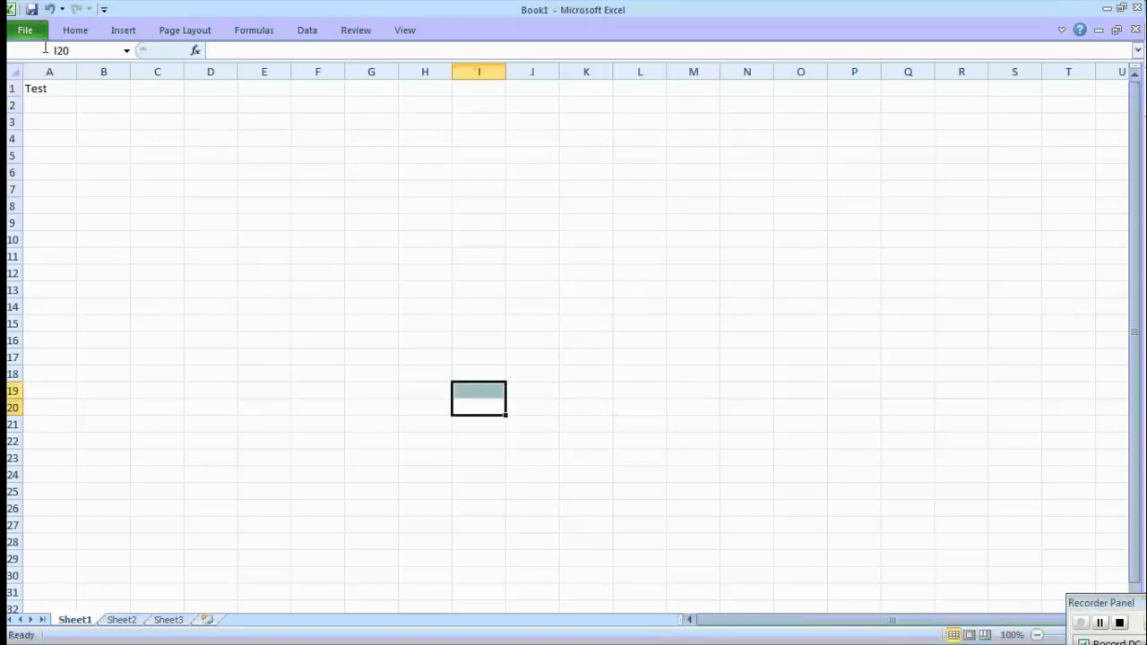
# Save the scratch workbook as Book1 and close it.
pyautogui.click(29, 11)
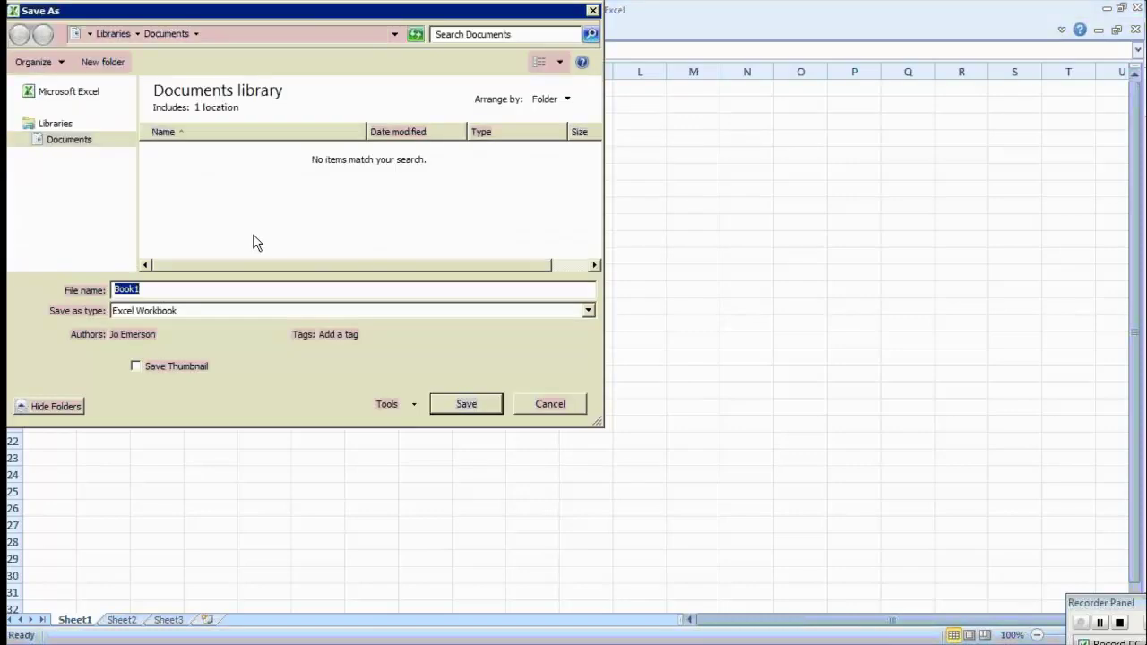
pyautogui.click(466, 404)
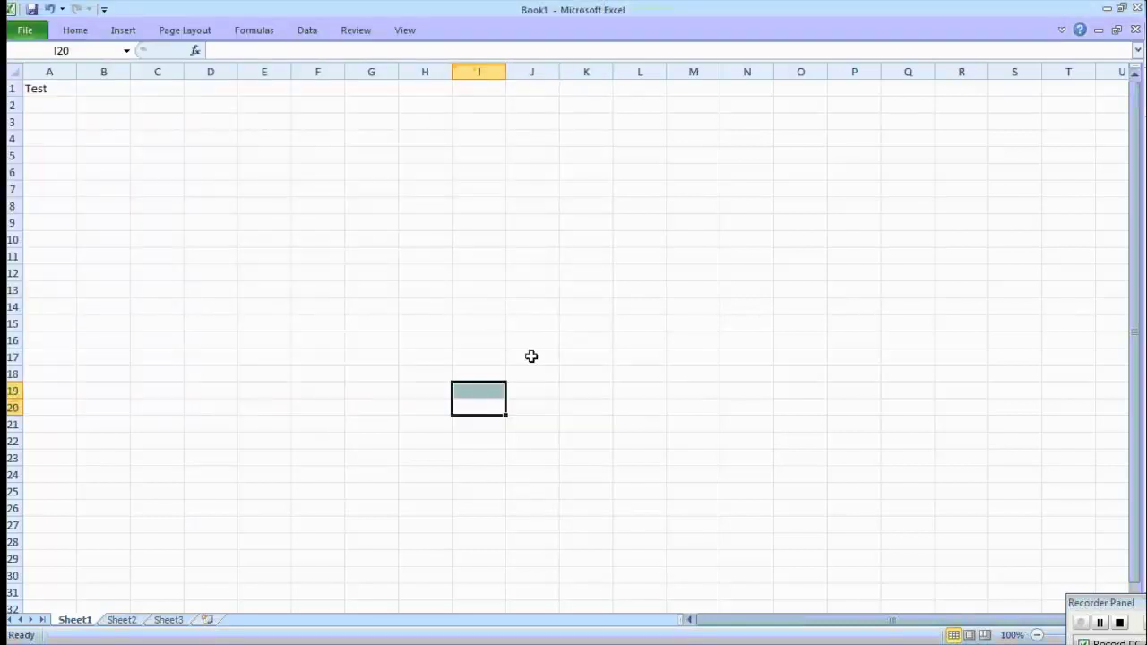
pyautogui.click(1135, 29)
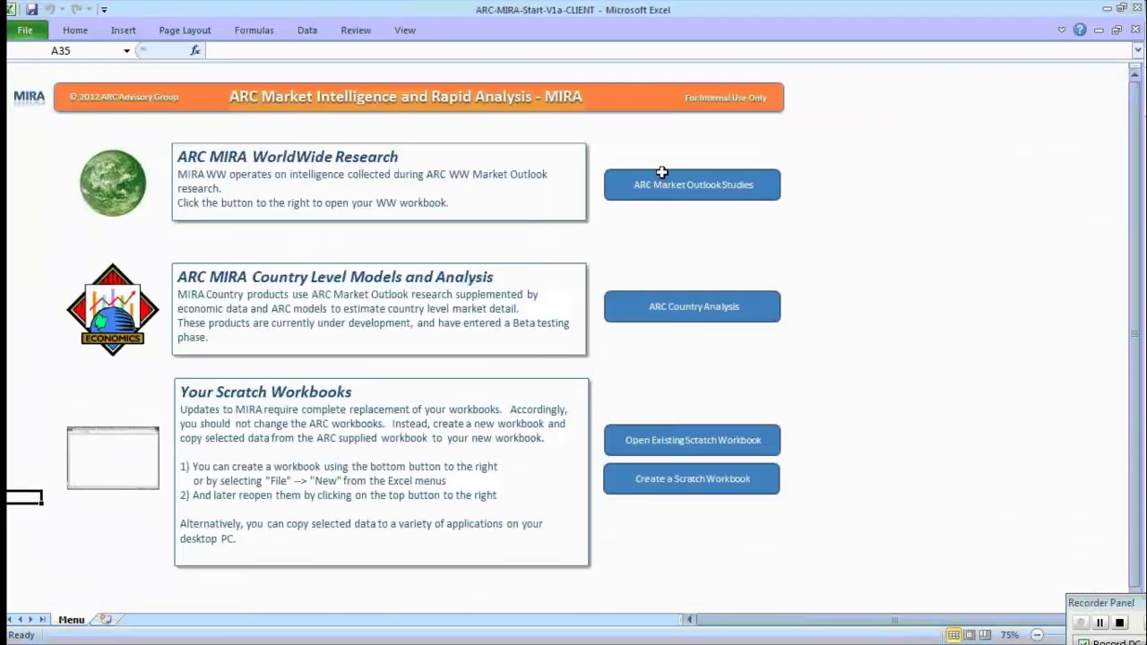
# Reopen the saved Book1.xlsx from the scratch workbook list, then close it again.
pyautogui.click(702, 443)
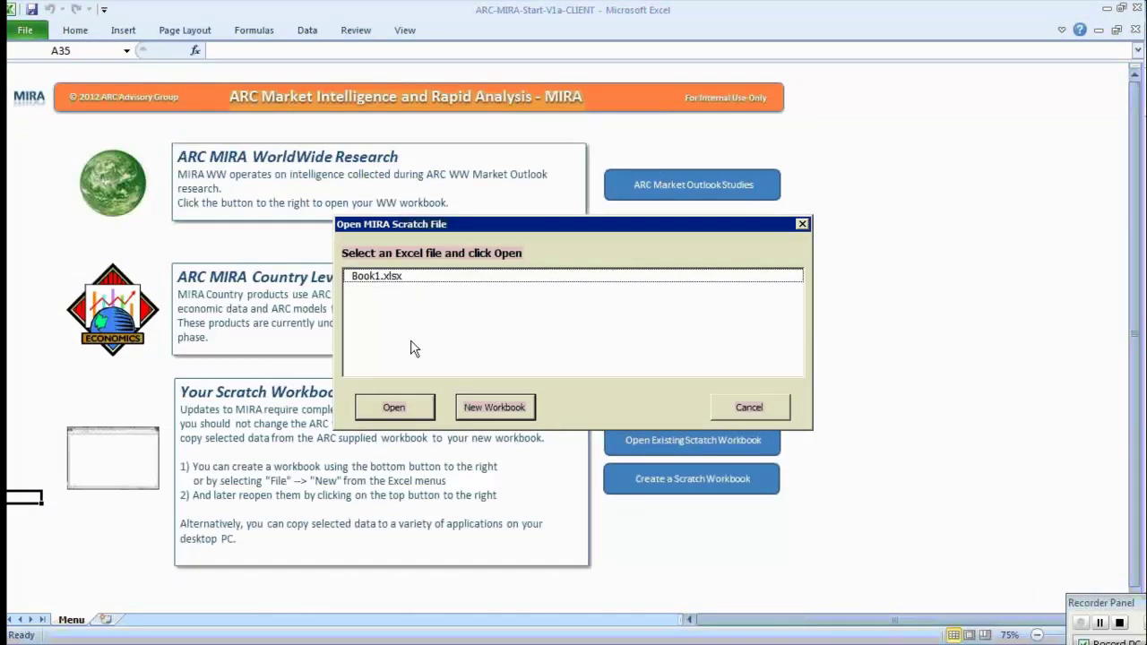
pyautogui.click(379, 281)
pyautogui.click(394, 407)
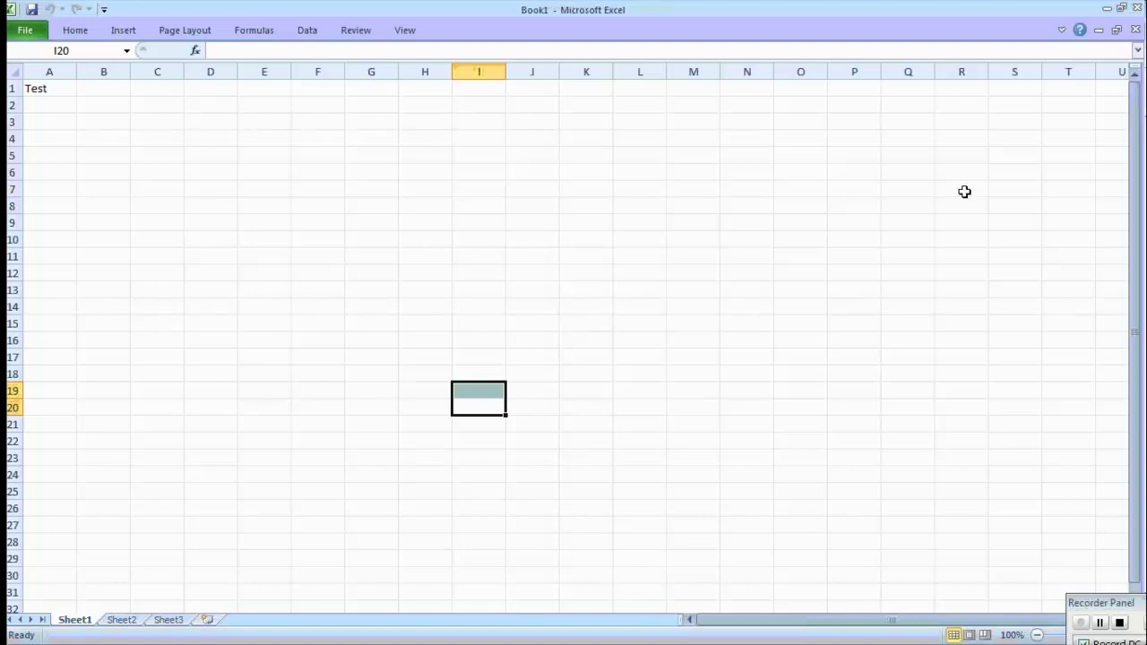
pyautogui.click(1135, 30)
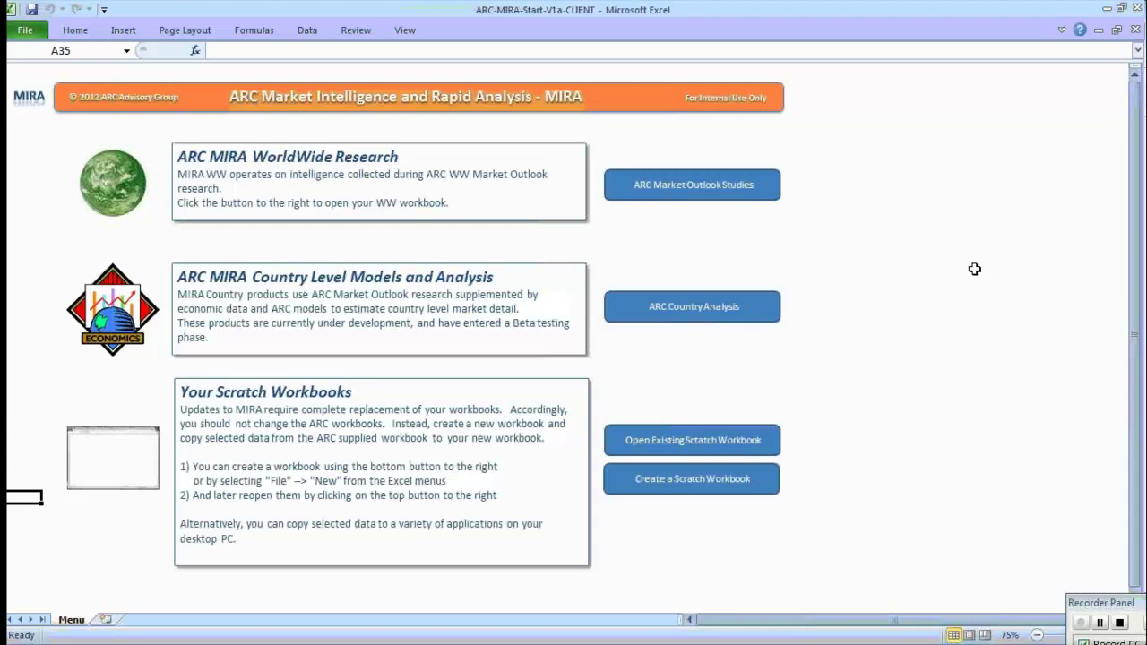
# Open the ABB Group outlook's MV-5 Forecasts & Actuals table and copy the Distributed Control Systems rows through Industry.
pyautogui.click(705, 188)
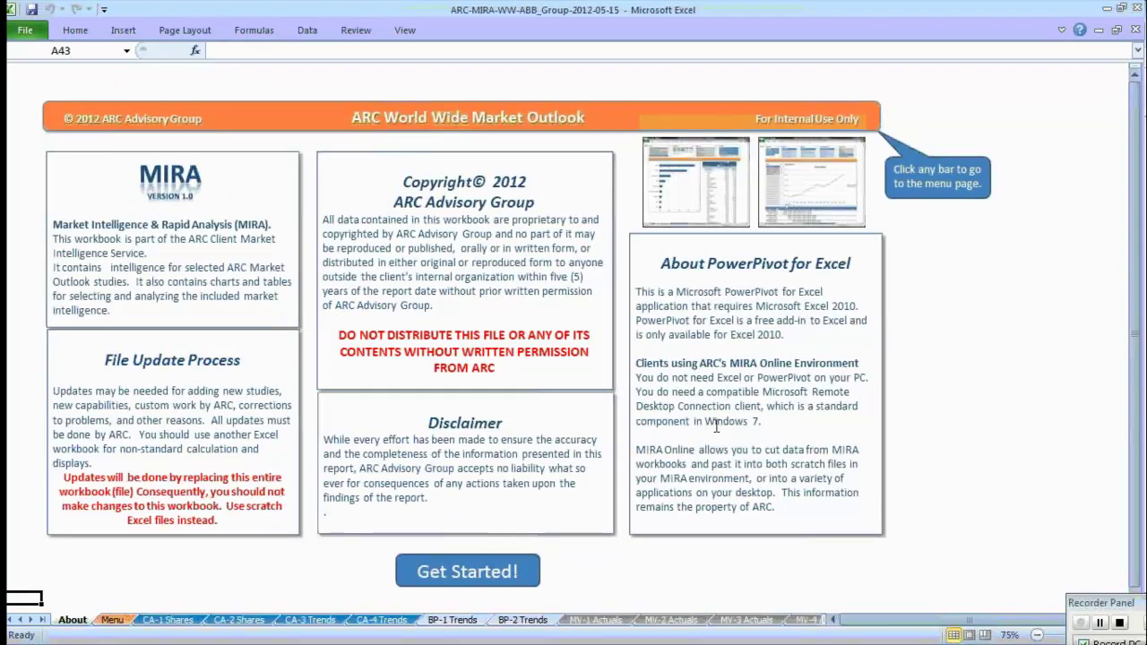
pyautogui.click(502, 566)
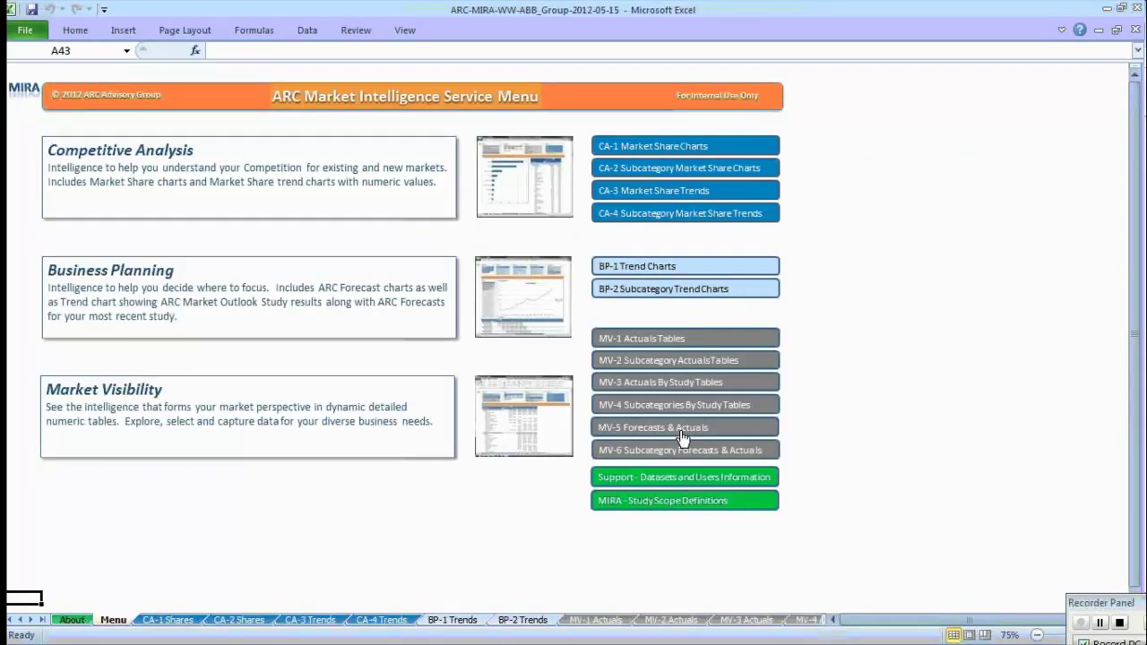
pyautogui.click(683, 436)
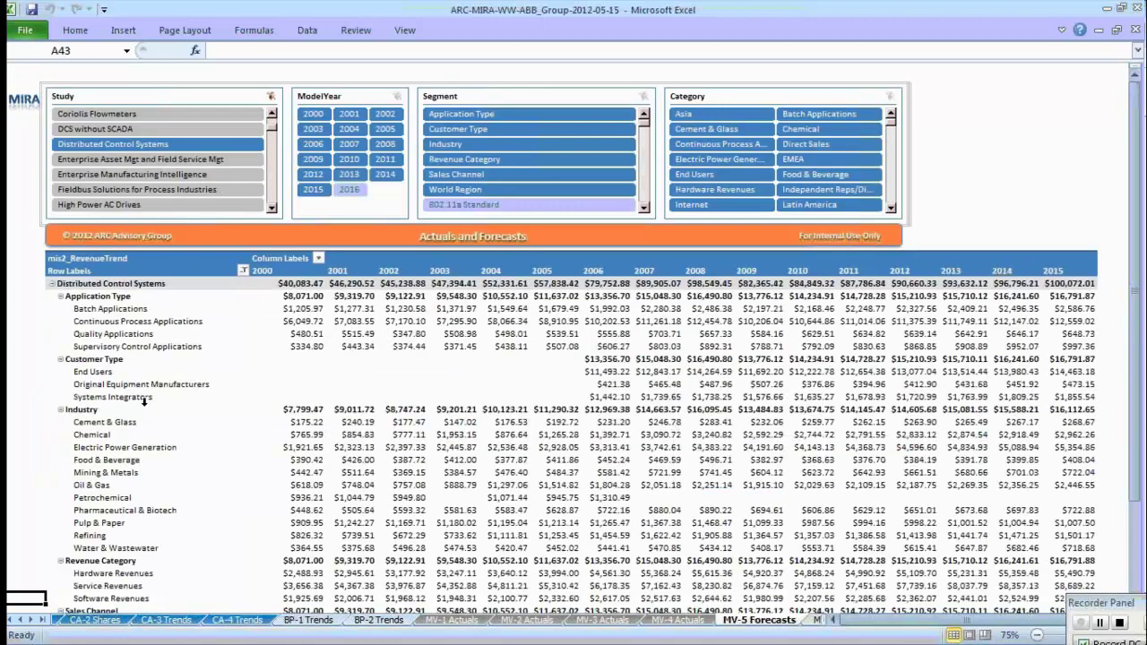
pyautogui.moveTo(133, 269); pyautogui.dragTo(1059, 546)
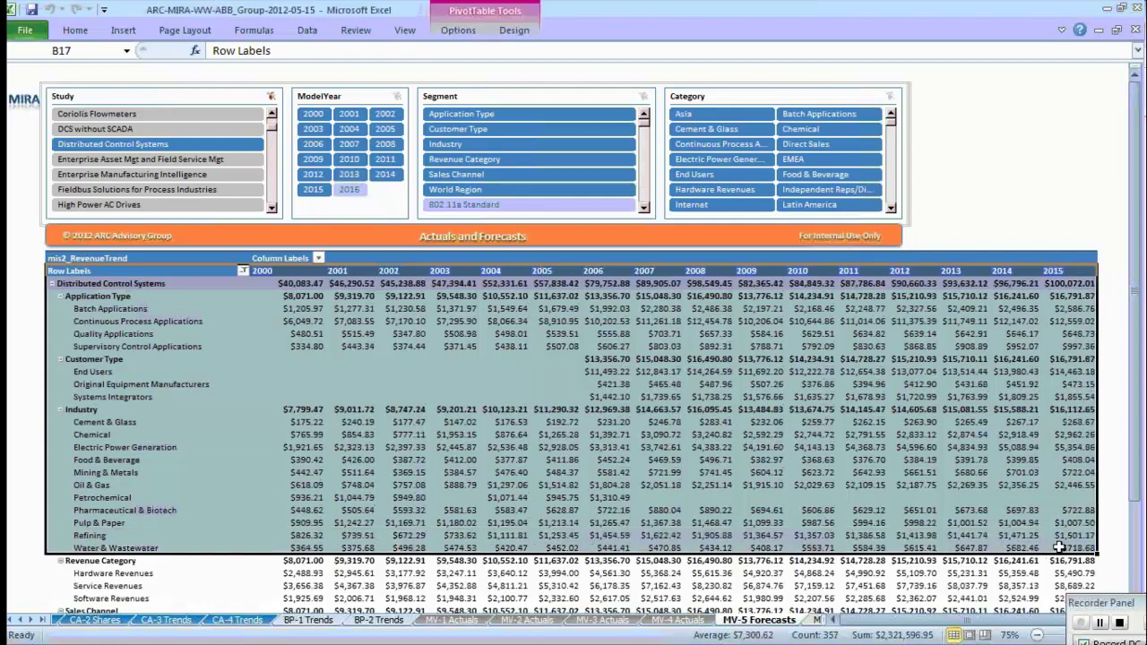
pyautogui.hotkey('ctrl', 'c')
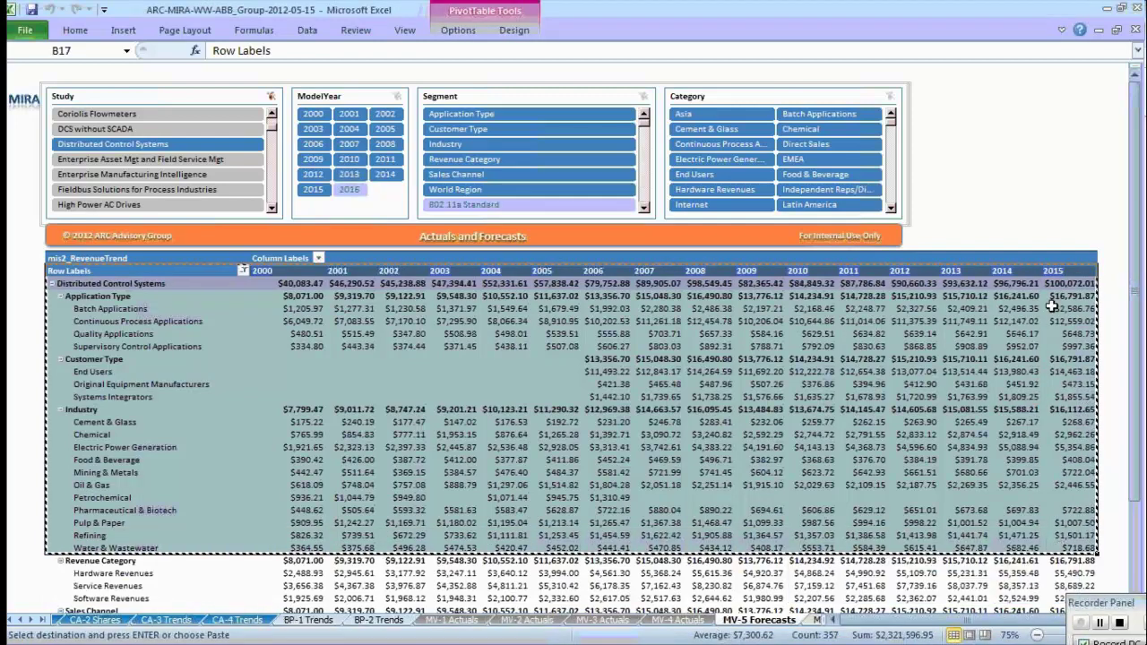
# Minimize the outlook workbook and reopen Book1.xlsx from the existing scratch workbooks.
pyautogui.click(1101, 32)
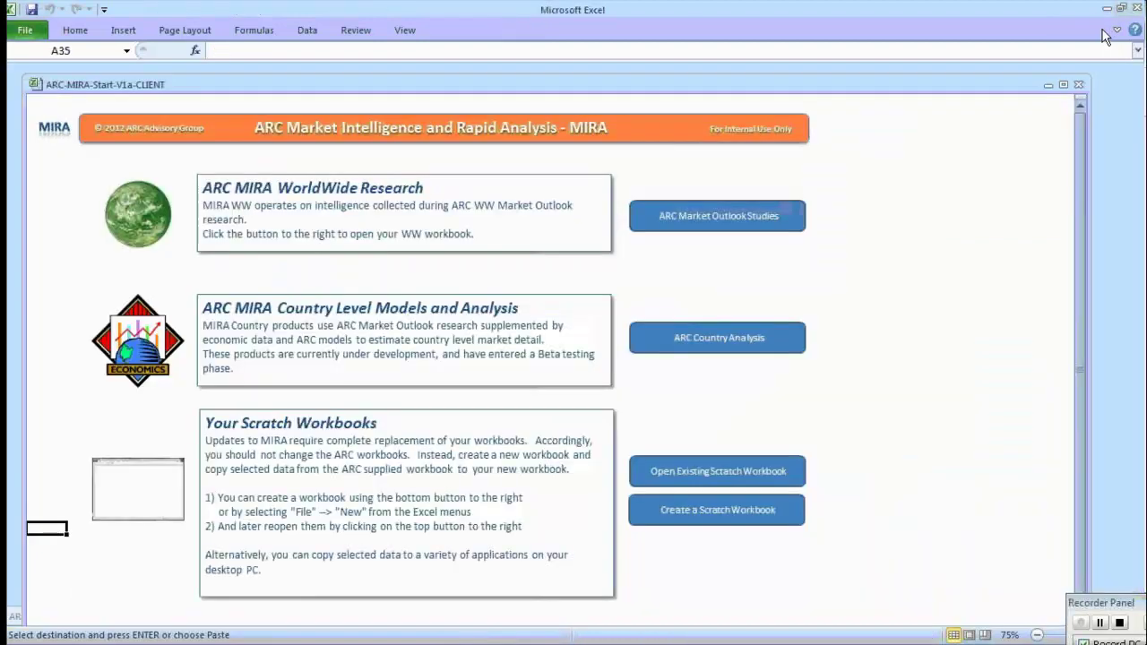
pyautogui.click(726, 481)
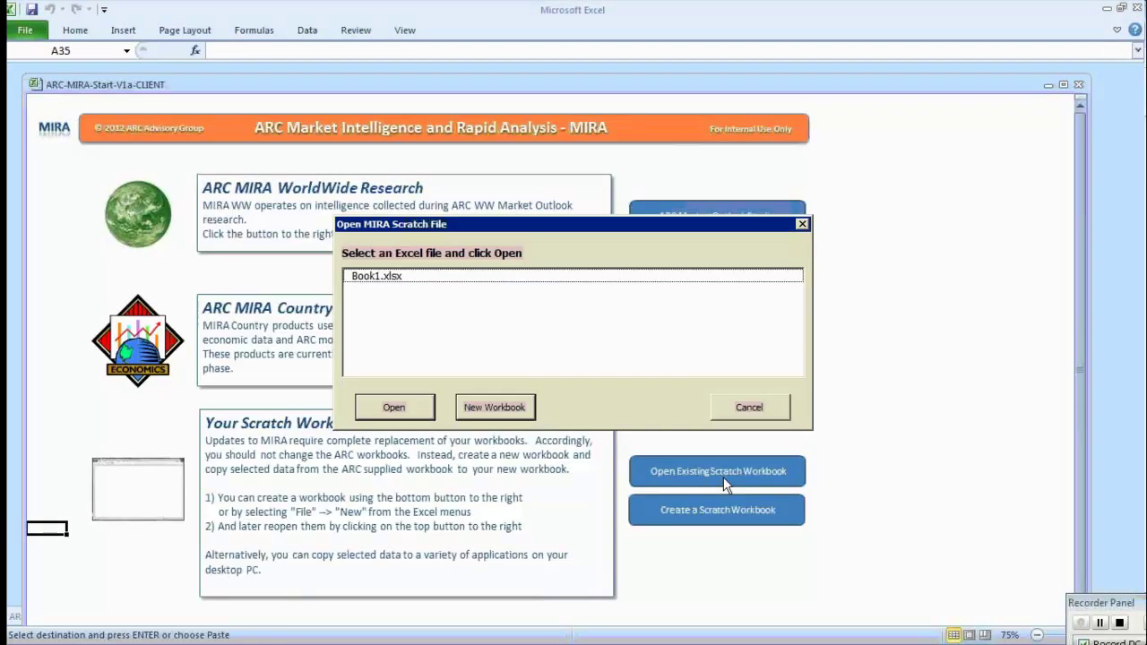
pyautogui.click(387, 276)
pyautogui.click(390, 402)
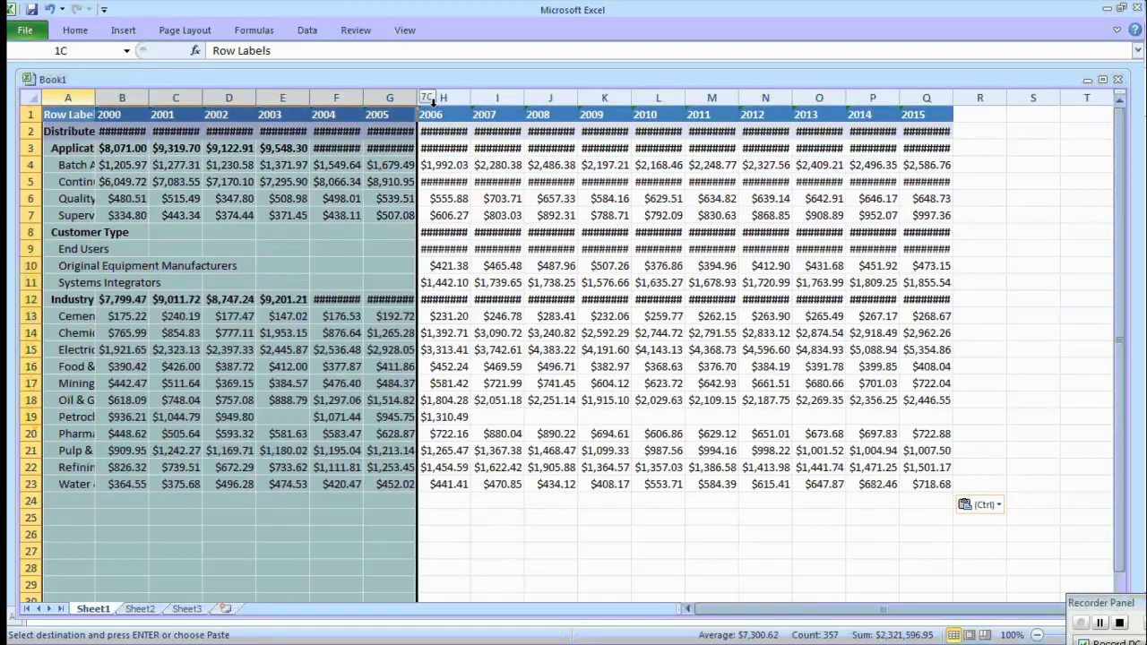
# AutoFit columns A through R so the pasted table's labels and values fully show.
pyautogui.moveTo(433, 101); pyautogui.dragTo(954, 94)
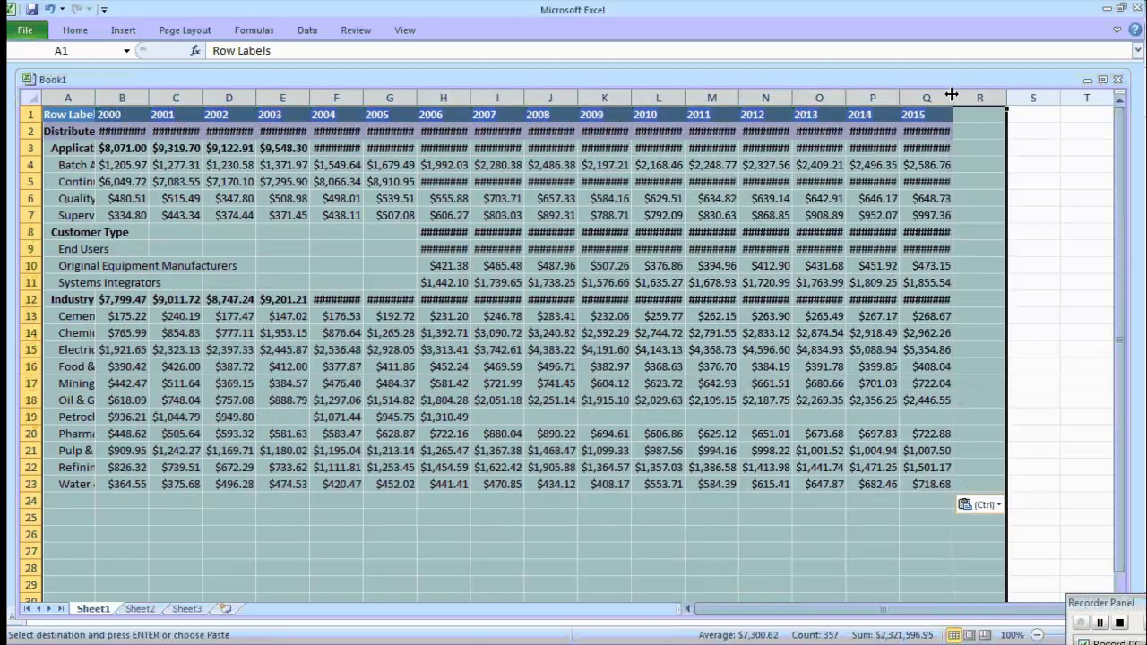
pyautogui.doubleClick(952, 95)
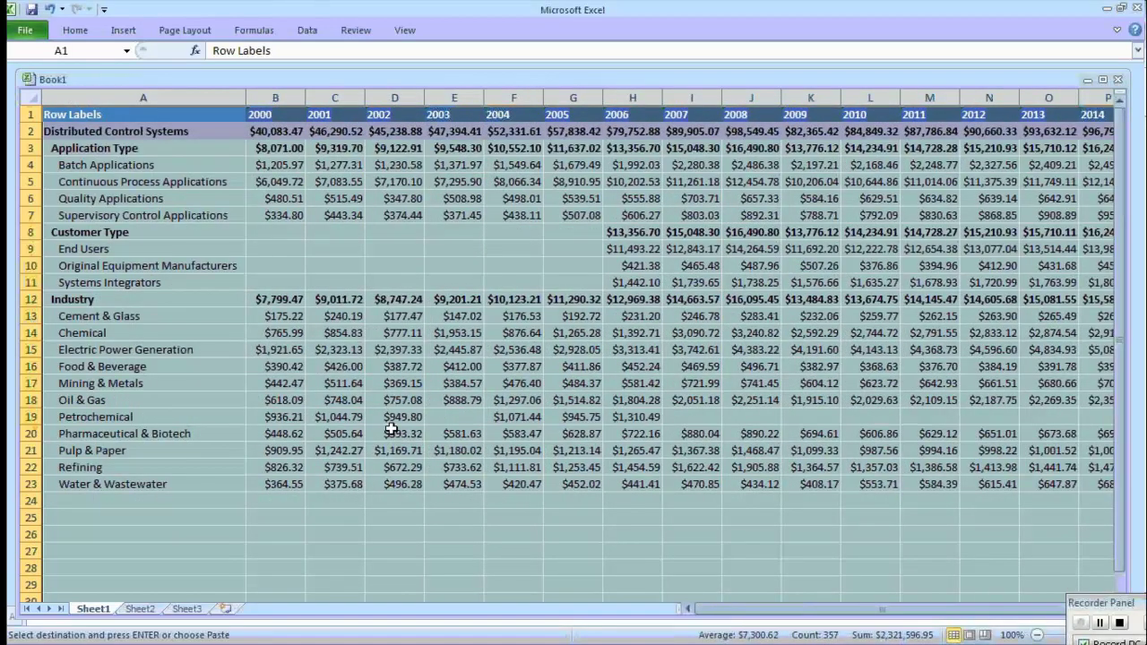
pyautogui.click(185, 537)
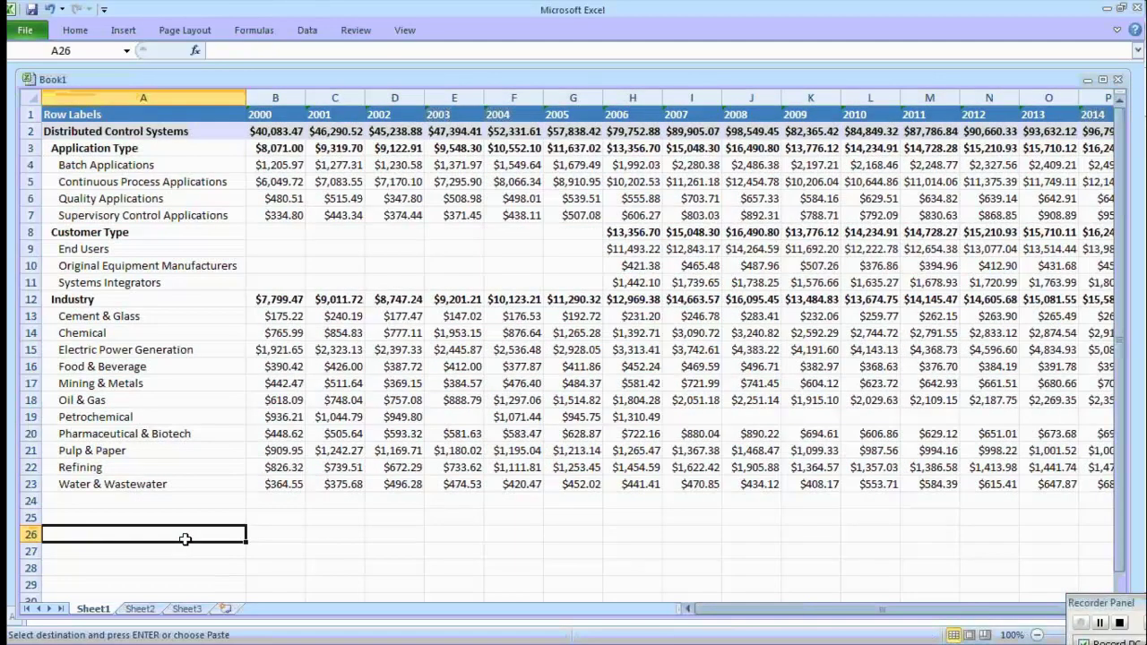
pyautogui.click(275, 538)
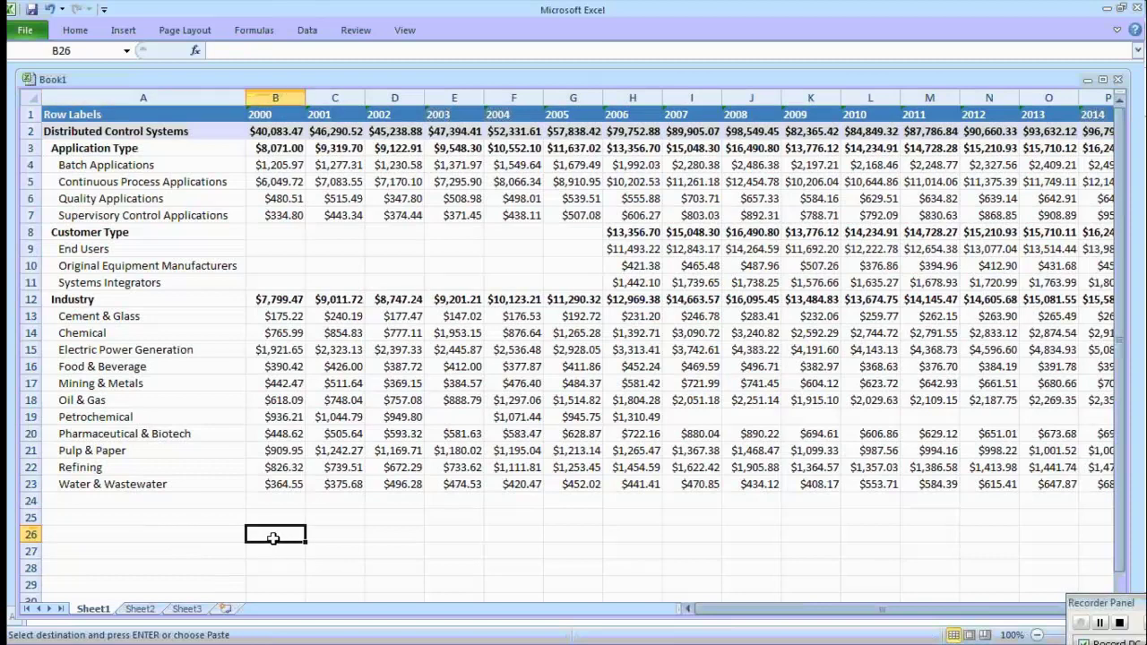
# Label cells A26 and A27 'Mining' and 'Metals'.
pyautogui.click(222, 535)
pyautogui.write('Mining')
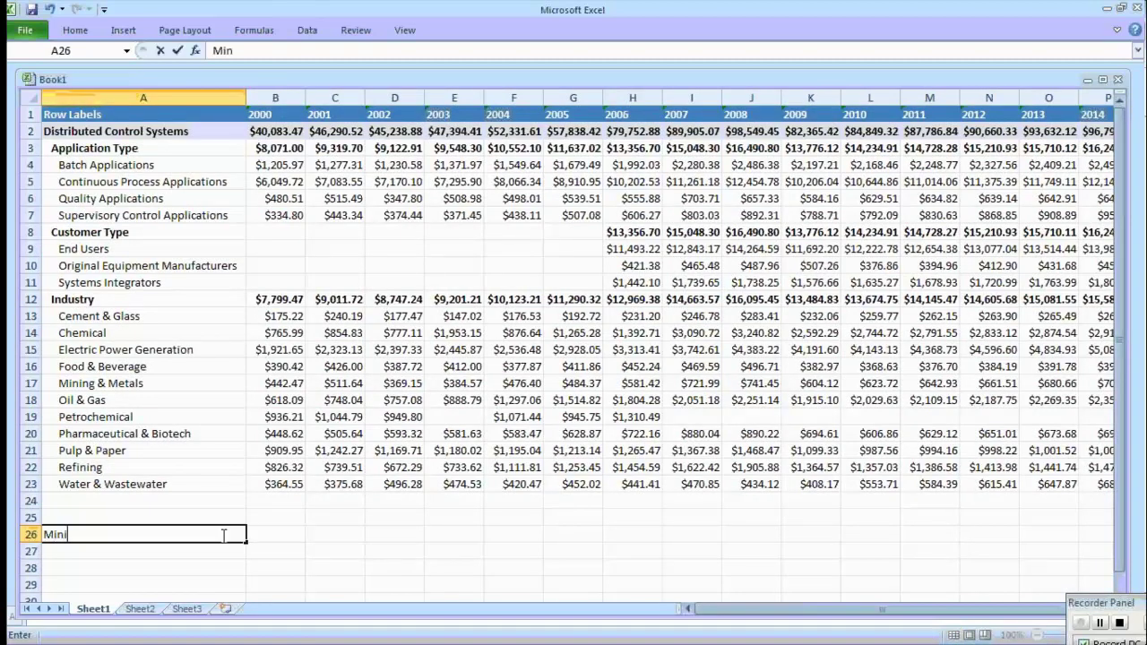
pyautogui.press('Return')
pyautogui.write('Metals')
pyautogui.press('Tab')
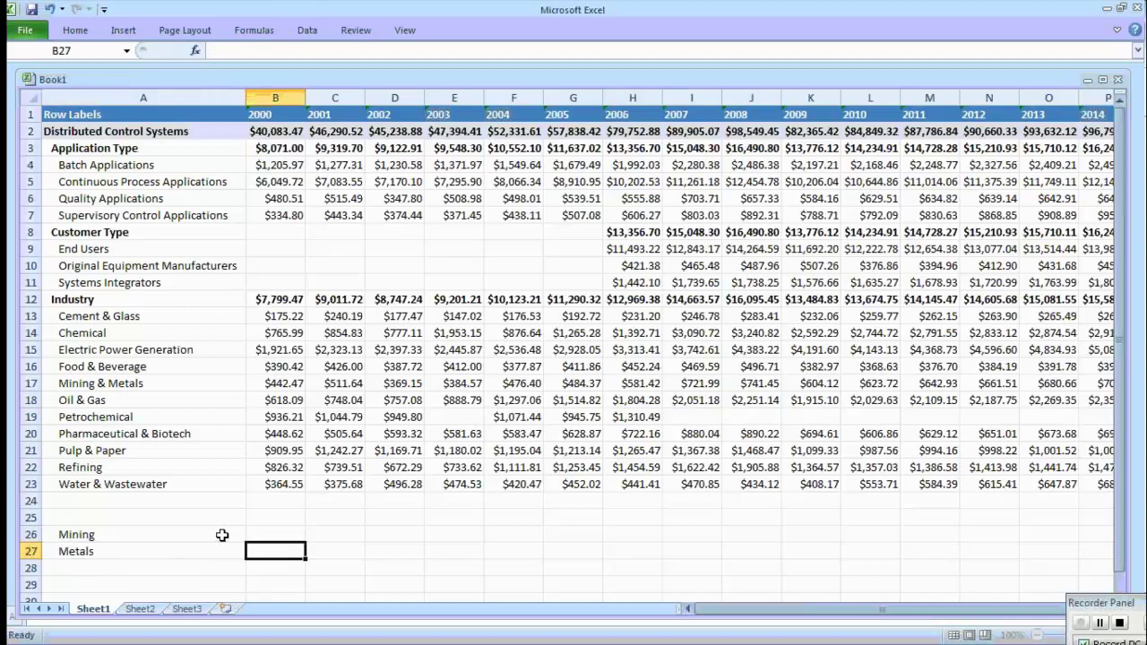
# Enter =.6*B17 in B26 and =.4*B17 in B27.
pyautogui.click(259, 535)
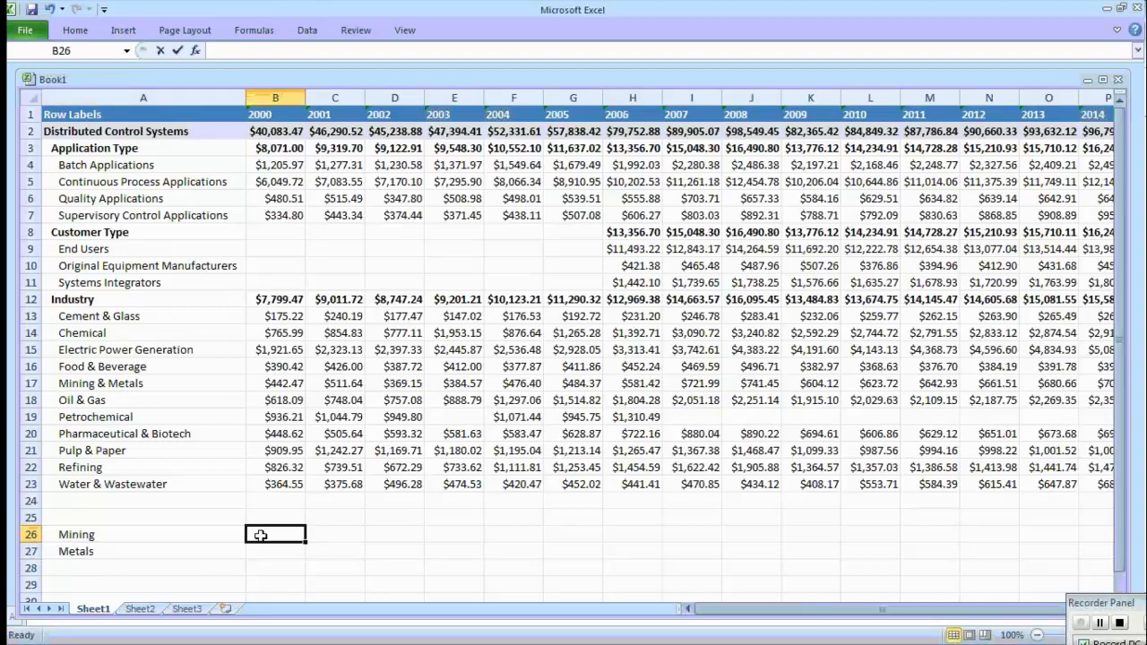
pyautogui.write('=.6')
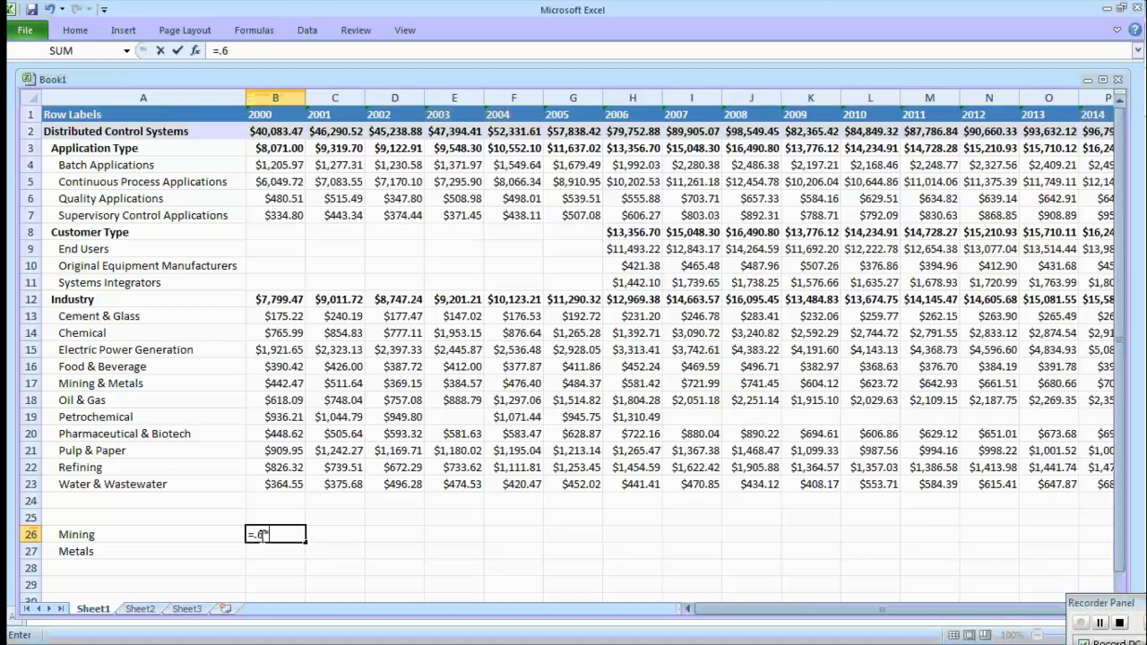
pyautogui.write('*')
pyautogui.click(285, 382)
pyautogui.press('Return')
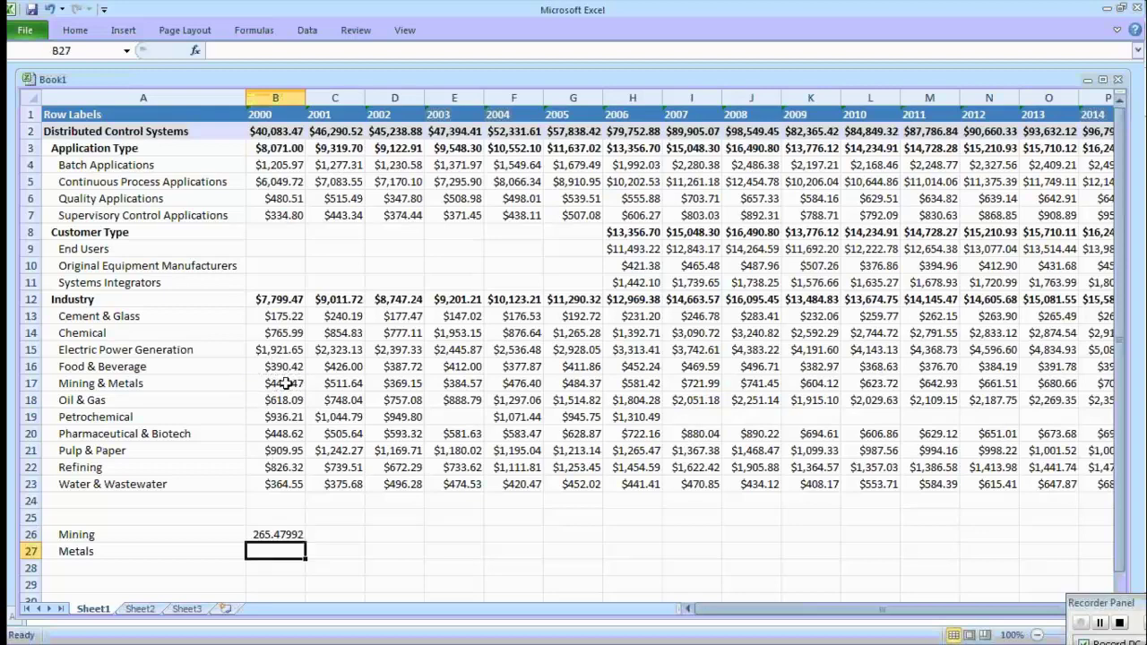
pyautogui.write('=.4')
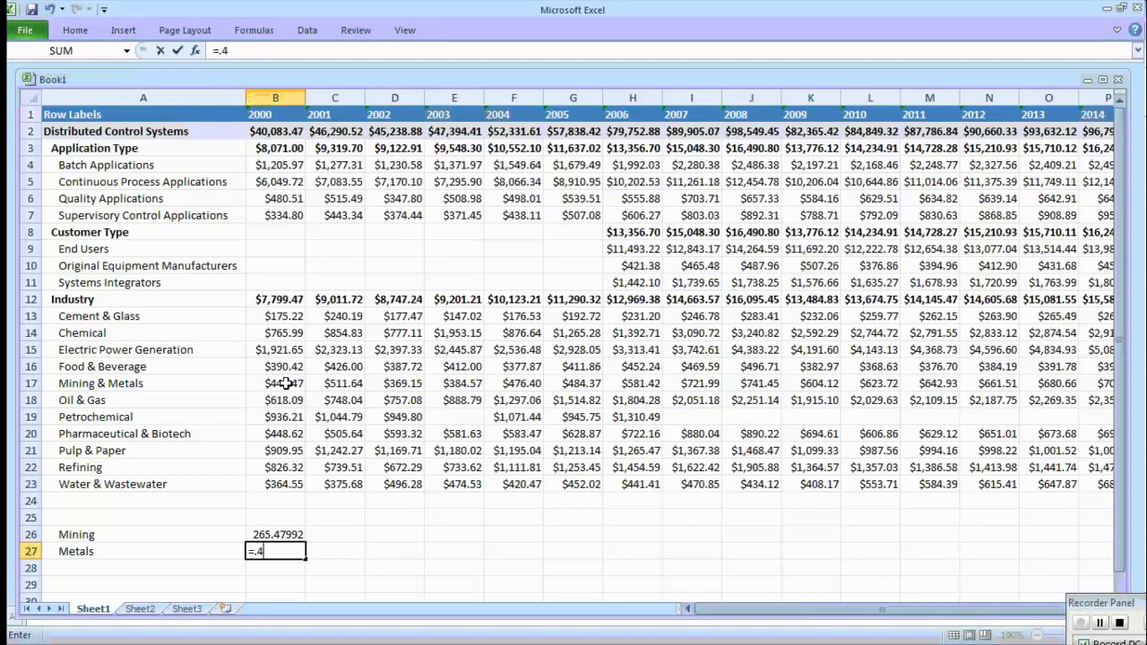
pyautogui.write('*')
pyautogui.press('Return')
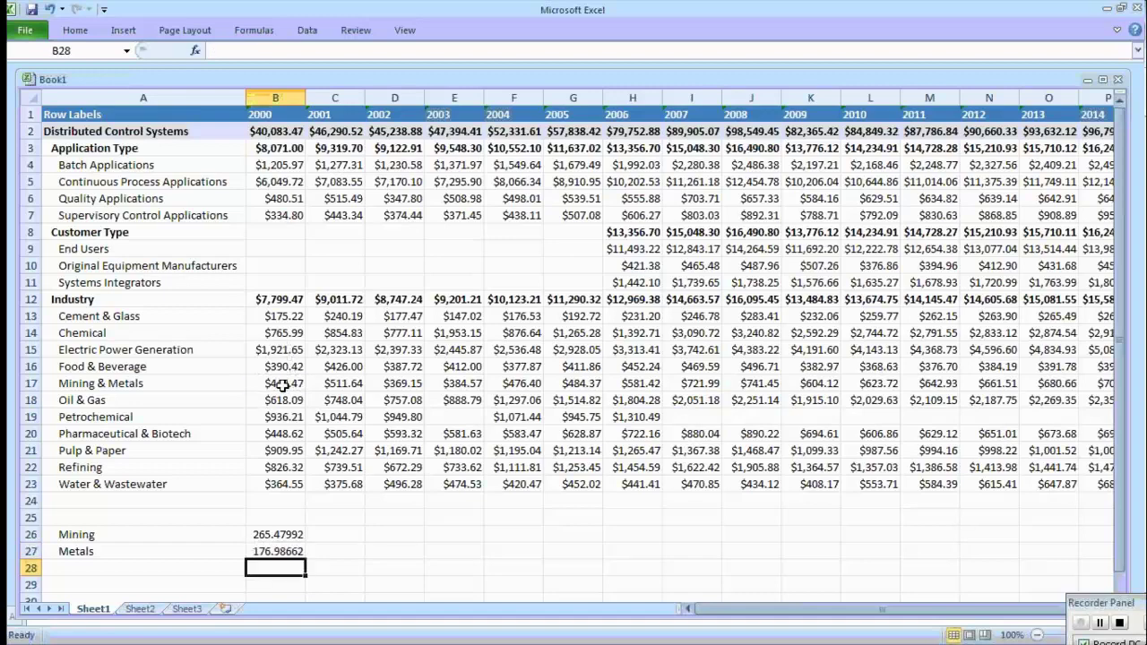
# Fill both formulas across all year columns through 2015, verify them, and switch to the start workbook.
pyautogui.click(294, 532)
pyautogui.moveTo(295, 532); pyautogui.dragTo(1050, 564)
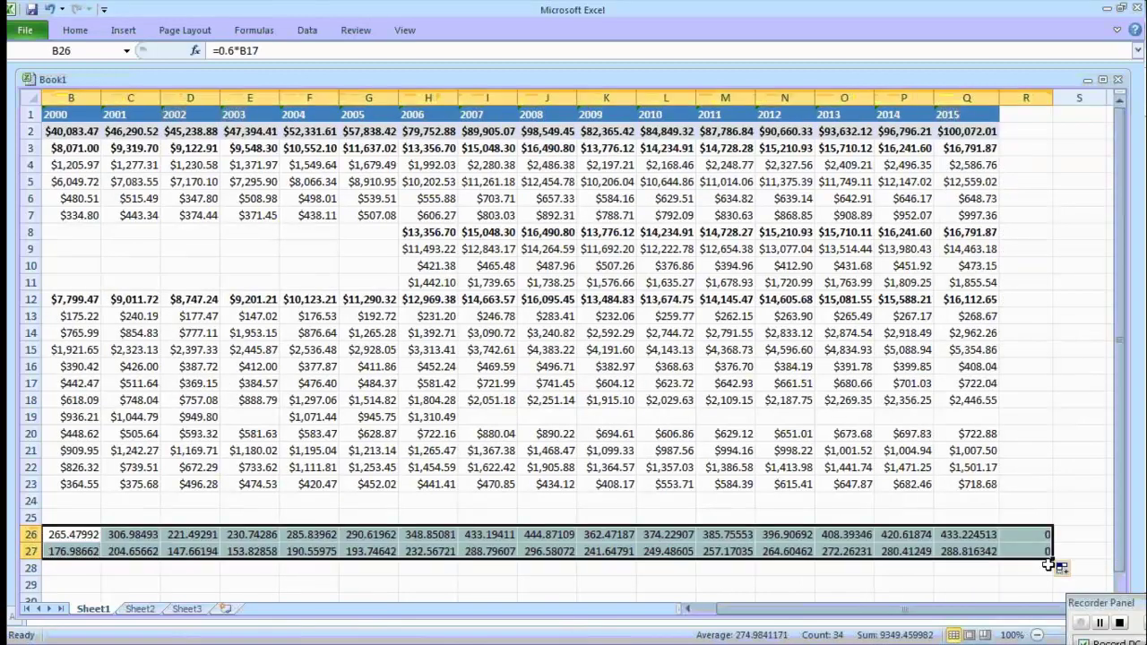
pyautogui.moveTo(896, 610); pyautogui.dragTo(861, 618)
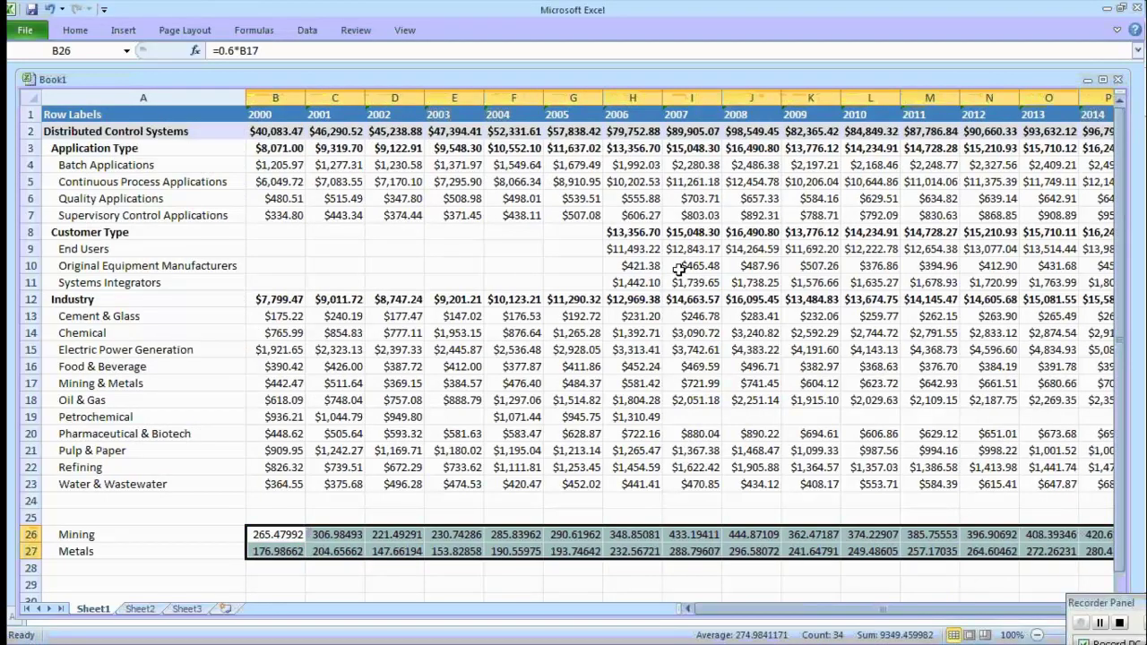
pyautogui.click(301, 536)
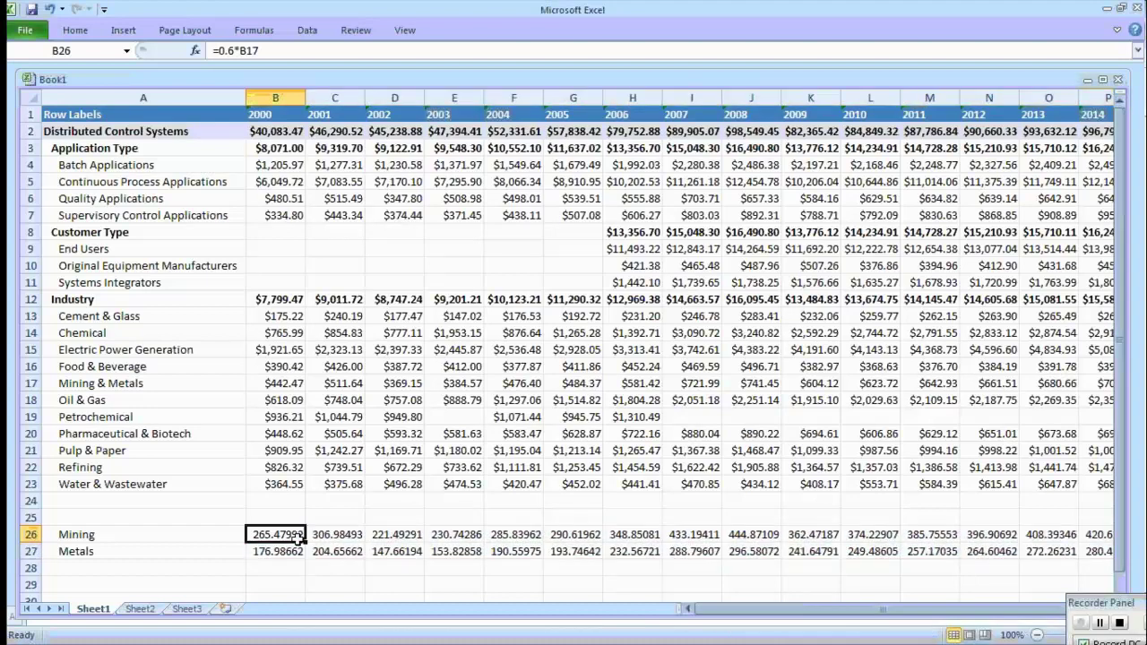
pyautogui.click(296, 550)
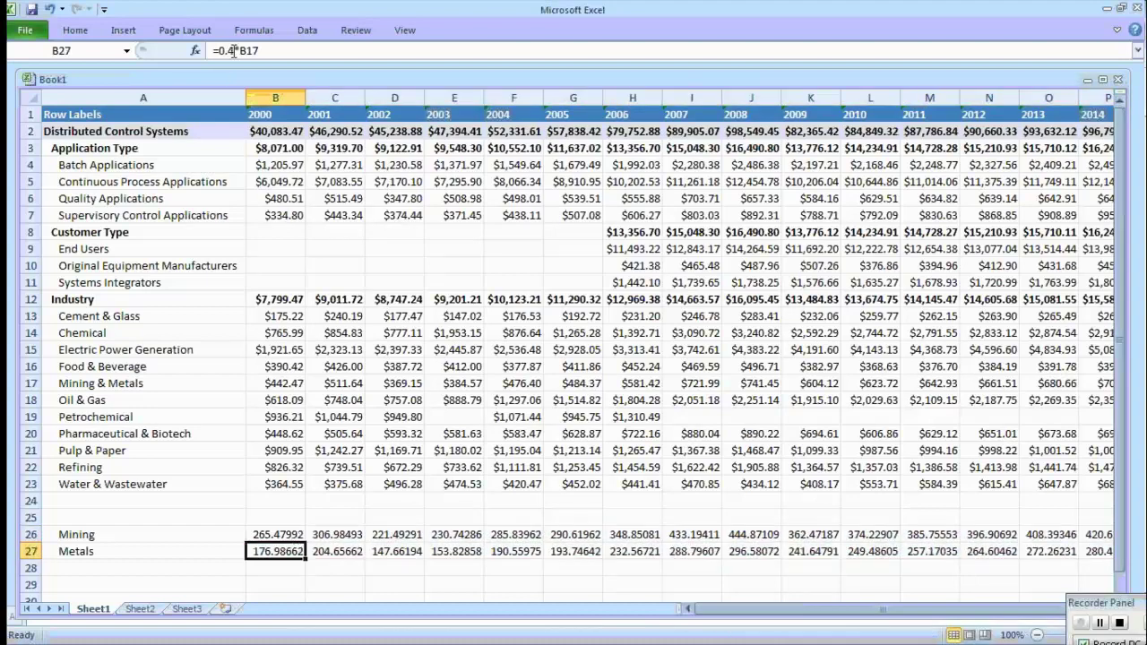
pyautogui.click(300, 535)
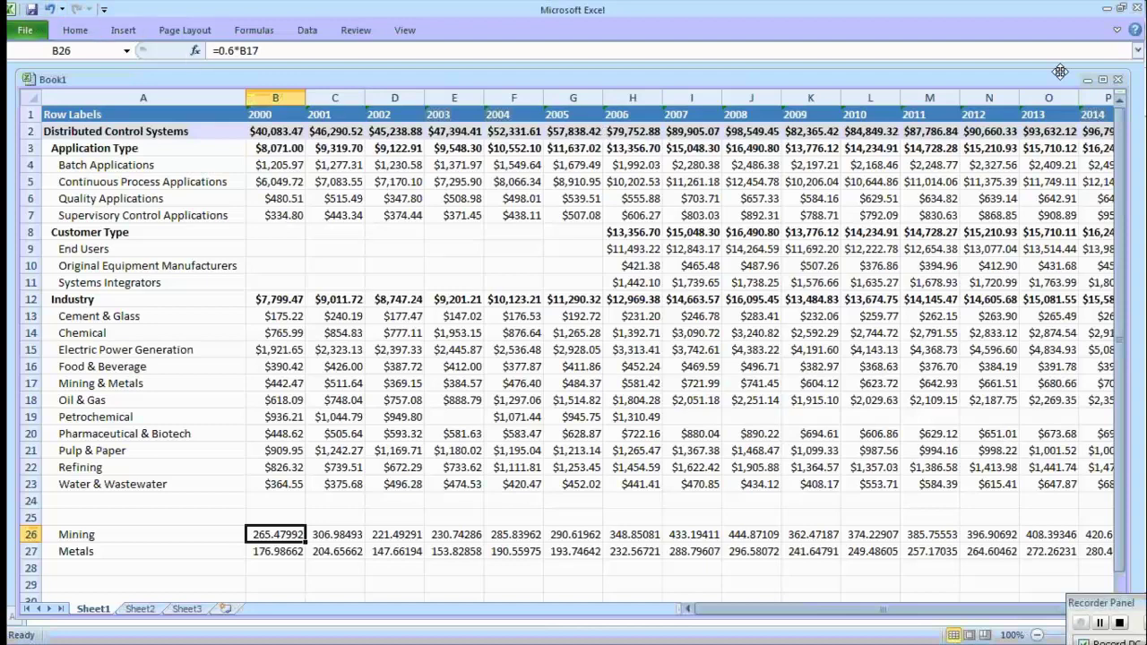
pyautogui.hotkey('ctrl', 'Tab')
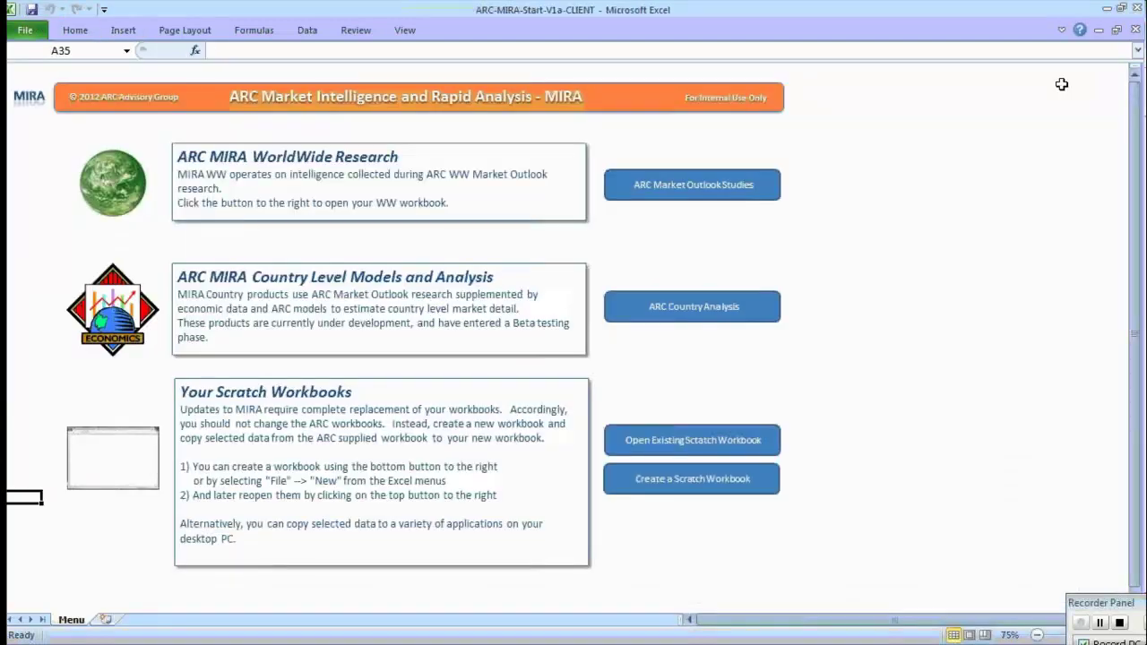